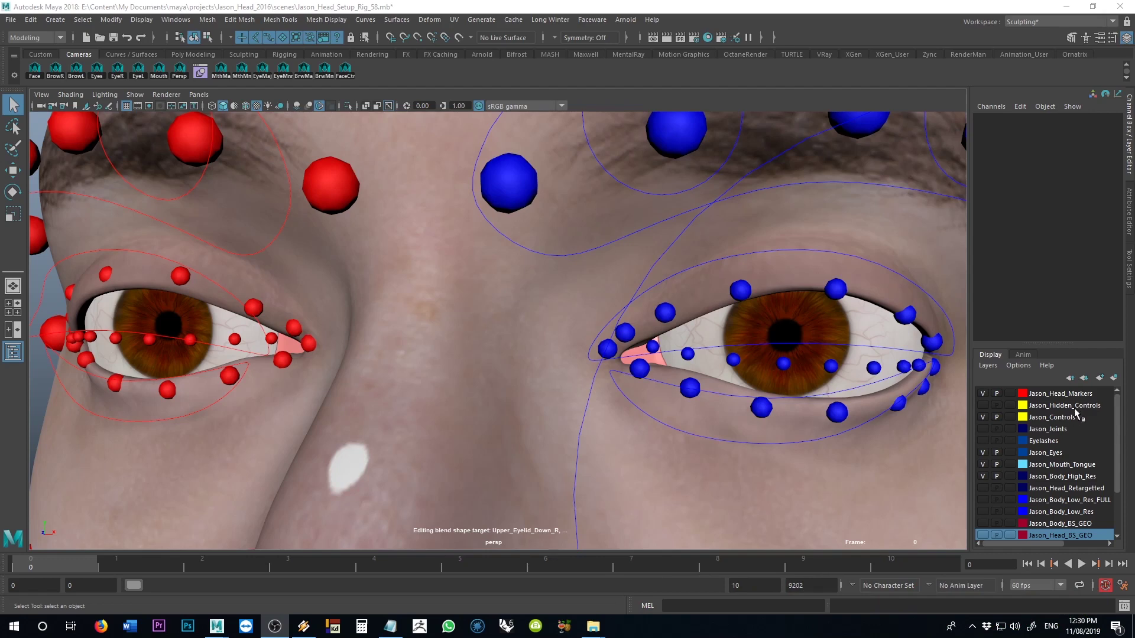
- Test the blink on L_Upper_Eyelid_CTRL, settling its Rotate X at 4.573, then select marker L_MRK26
alt+middle_drag(822, 330, 726, 299)
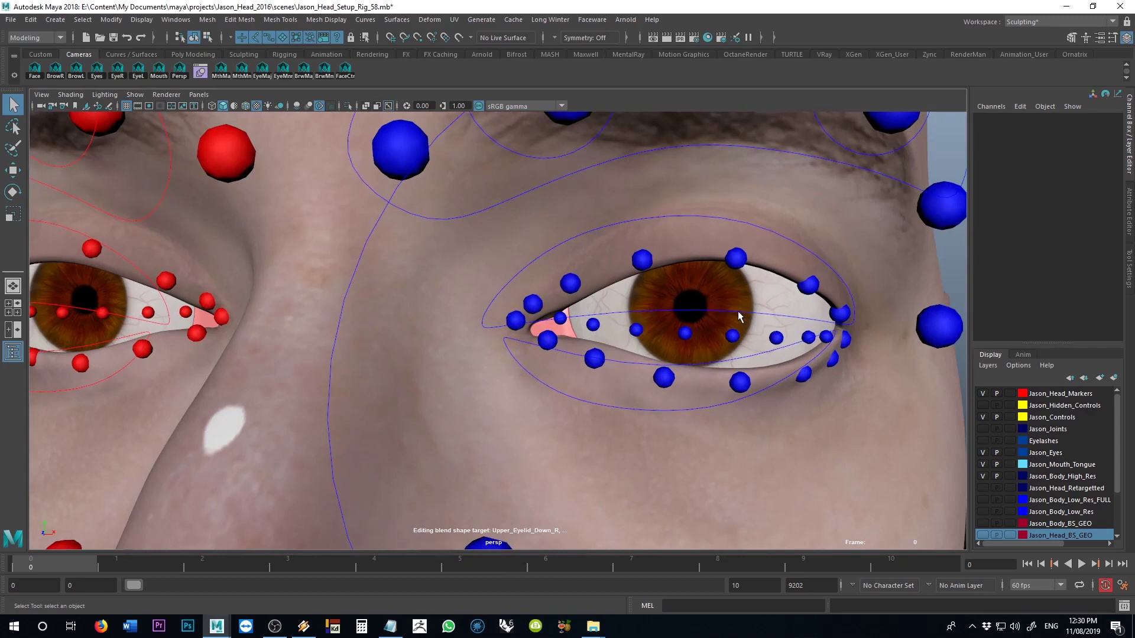
click(738, 311)
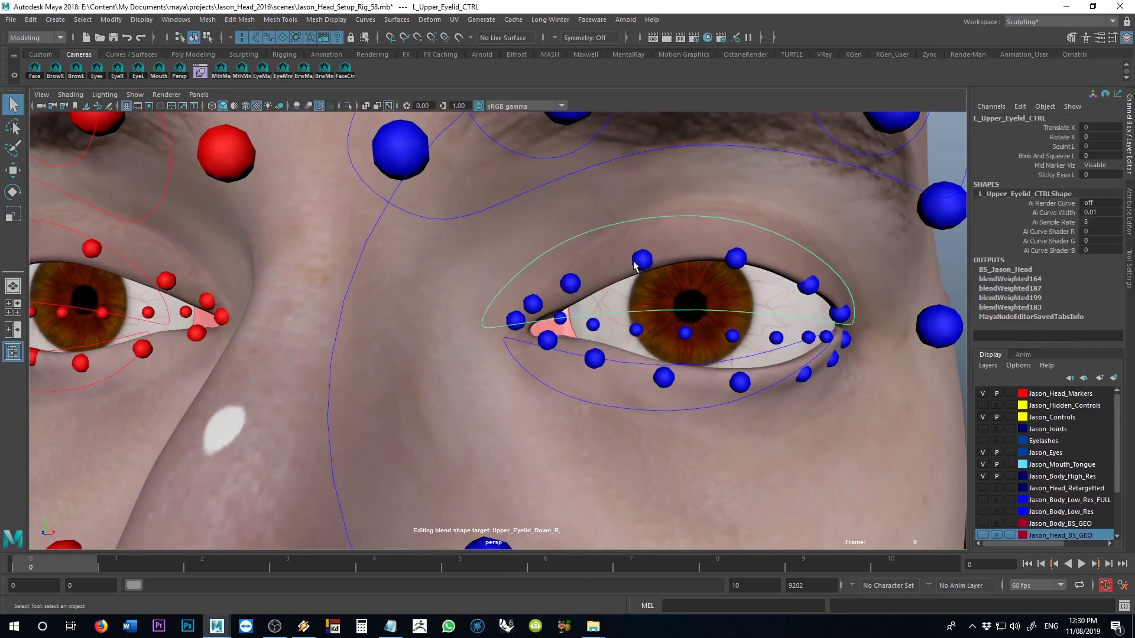
key(e)
drag(680, 261, 642, 296)
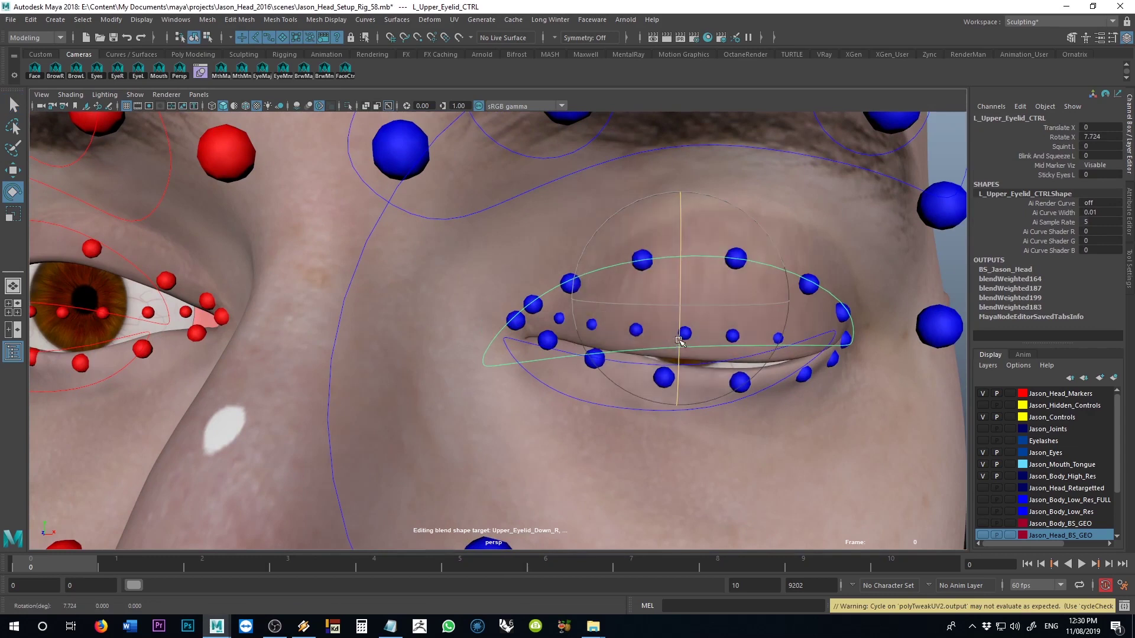
mouse_move(681, 335)
mouse_down()
mouse_move(680, 322)
mouse_move(684, 344)
mouse_up()
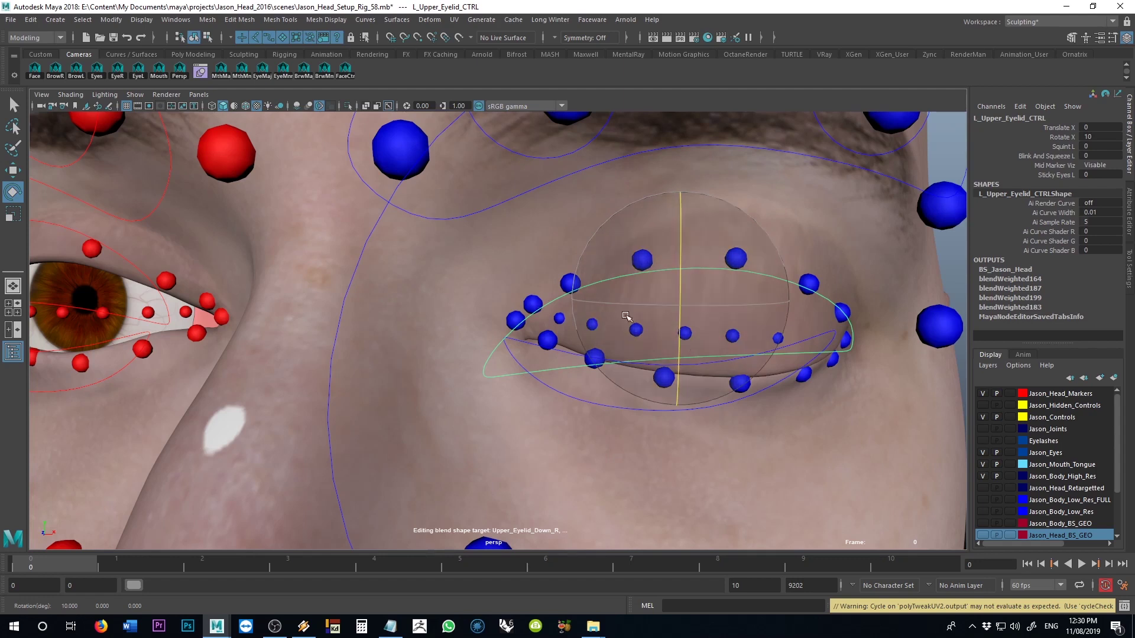
drag(683, 322, 680, 312)
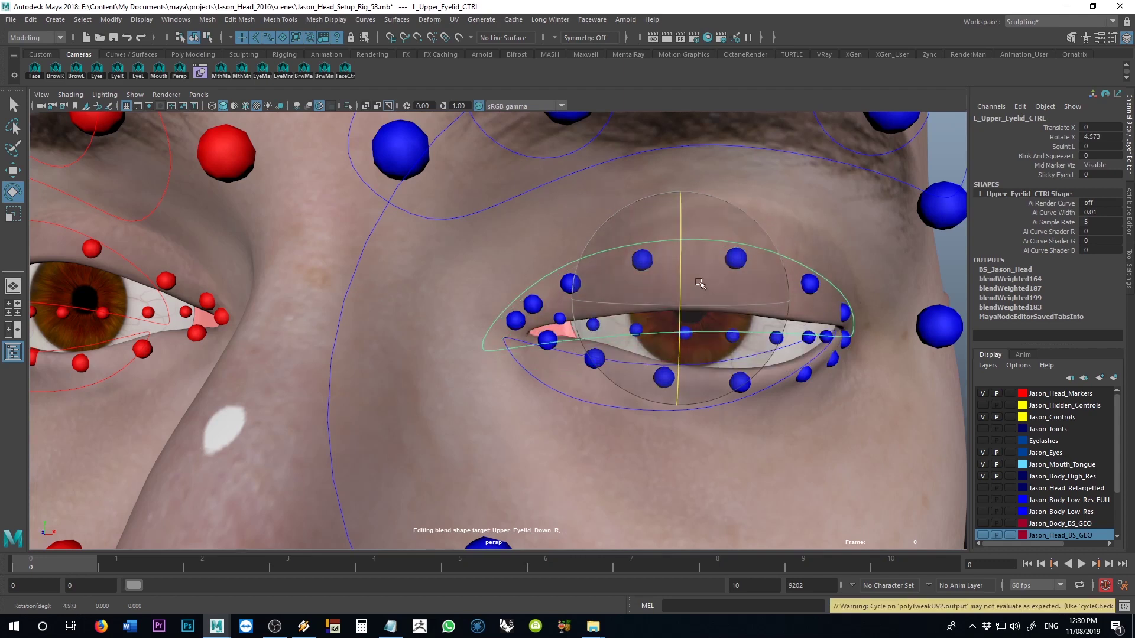
key(q)
click(735, 260)
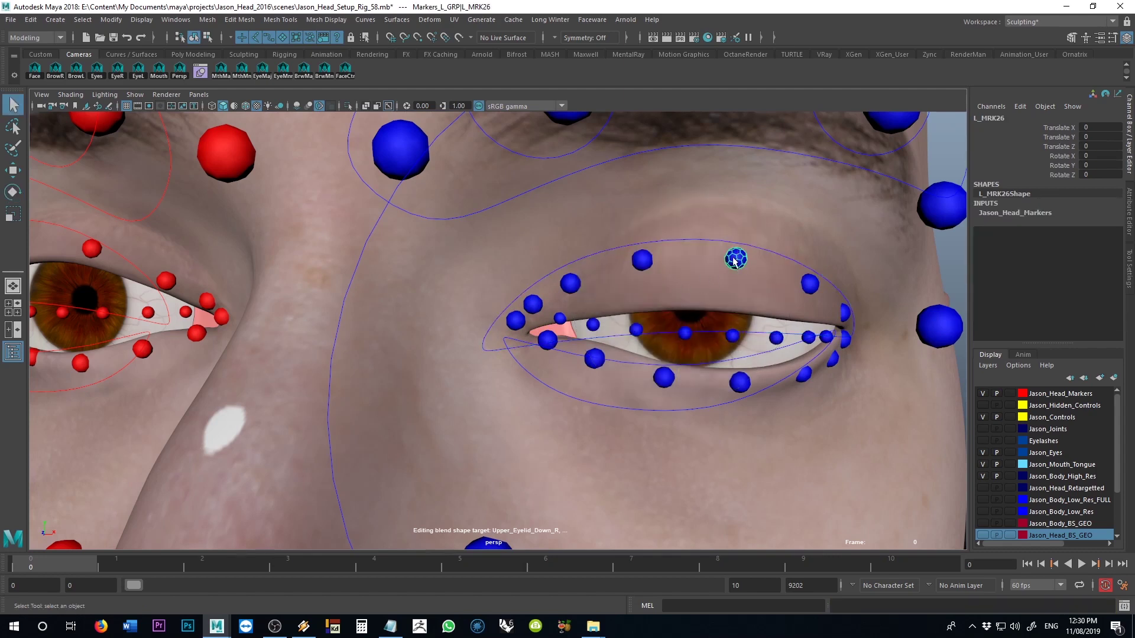
key(w)
click(738, 199)
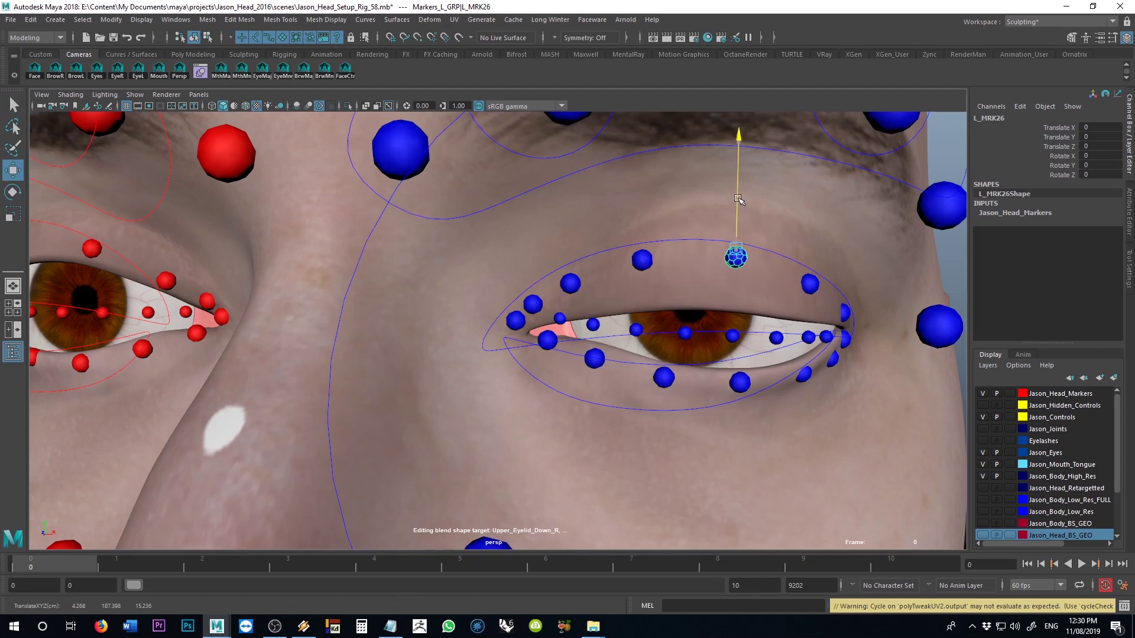
drag(738, 198, 738, 170)
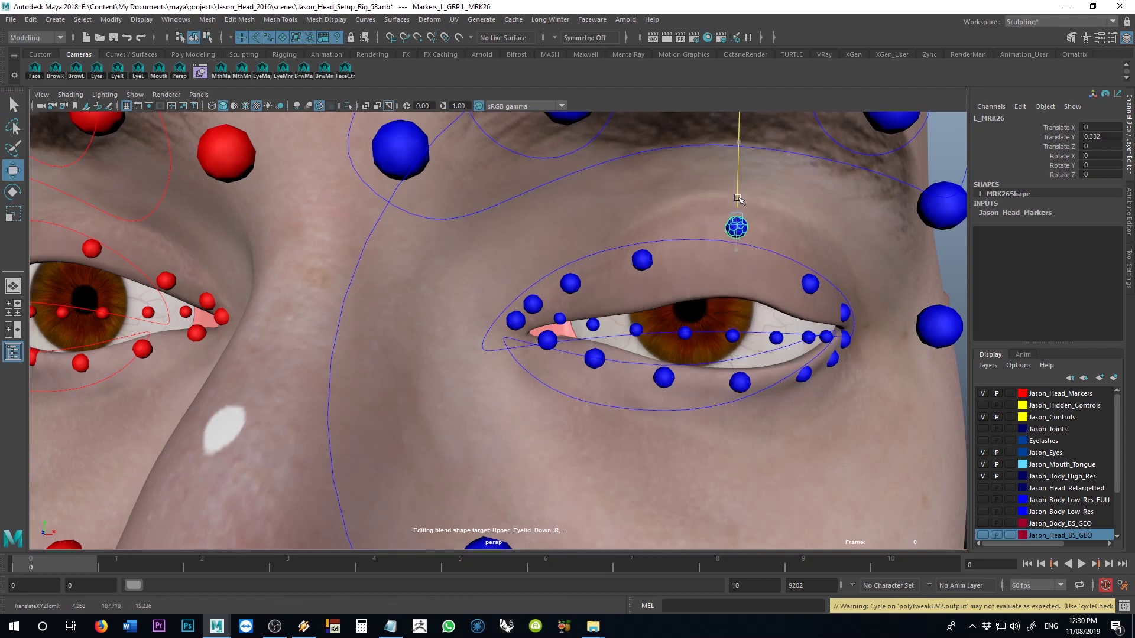
click(650, 261)
drag(644, 232, 650, 199)
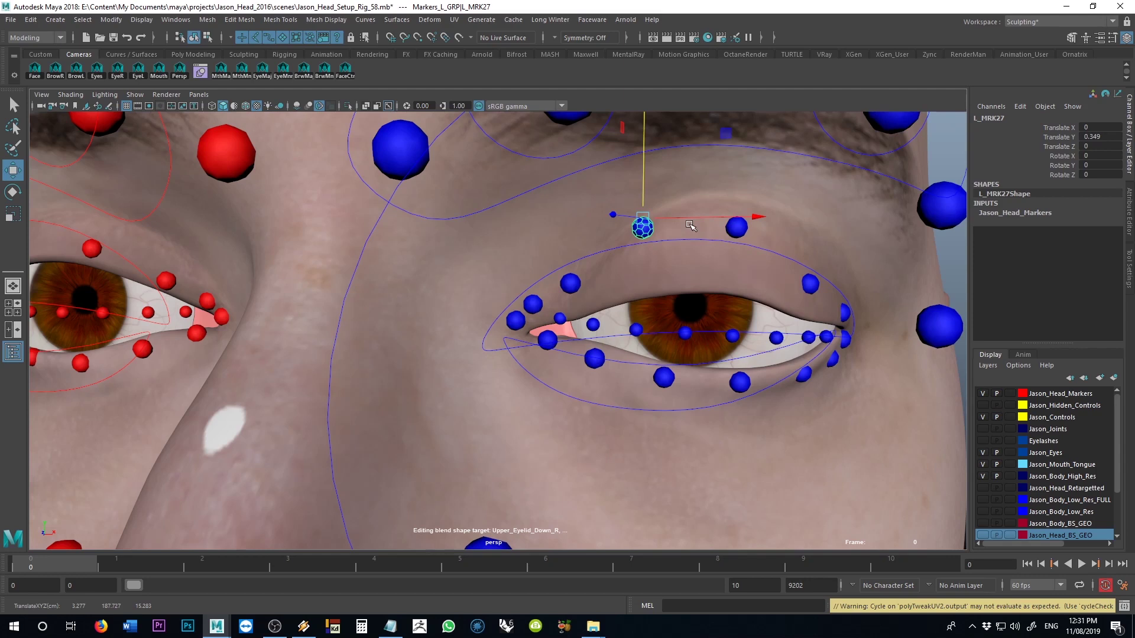
key(ctrl+z)
key(ctrl+z)
key(ctrl+z)
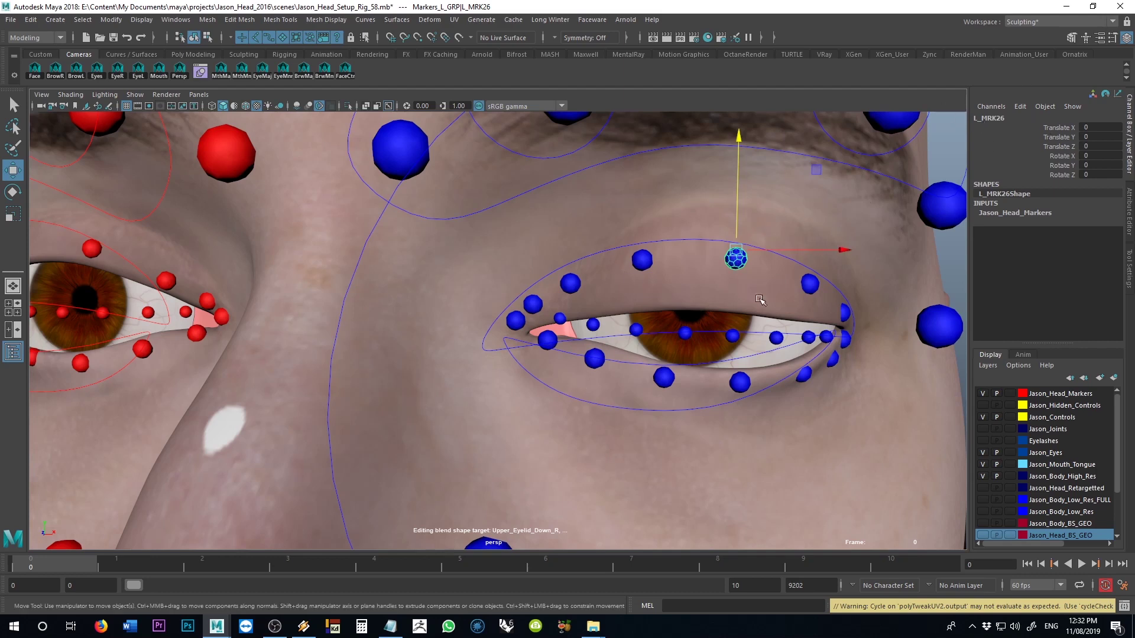
- Set L_Upper_Eyelid_CTRL's Rotate X to 0 so the left lid is fully open
click(745, 331)
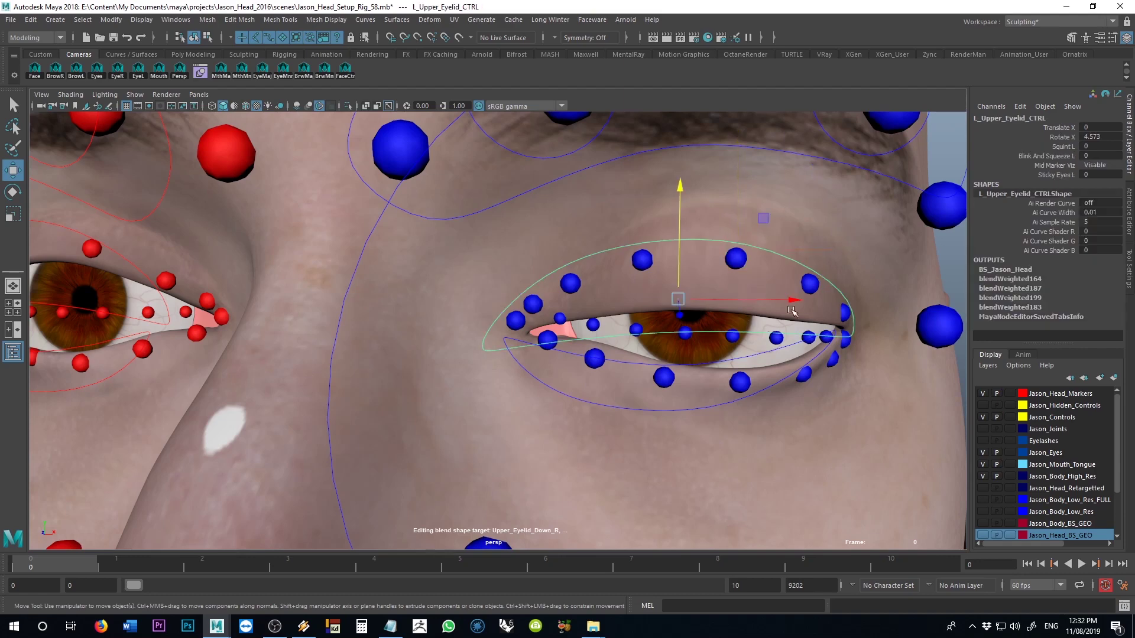
click(1099, 137)
text(0)
key(Return)
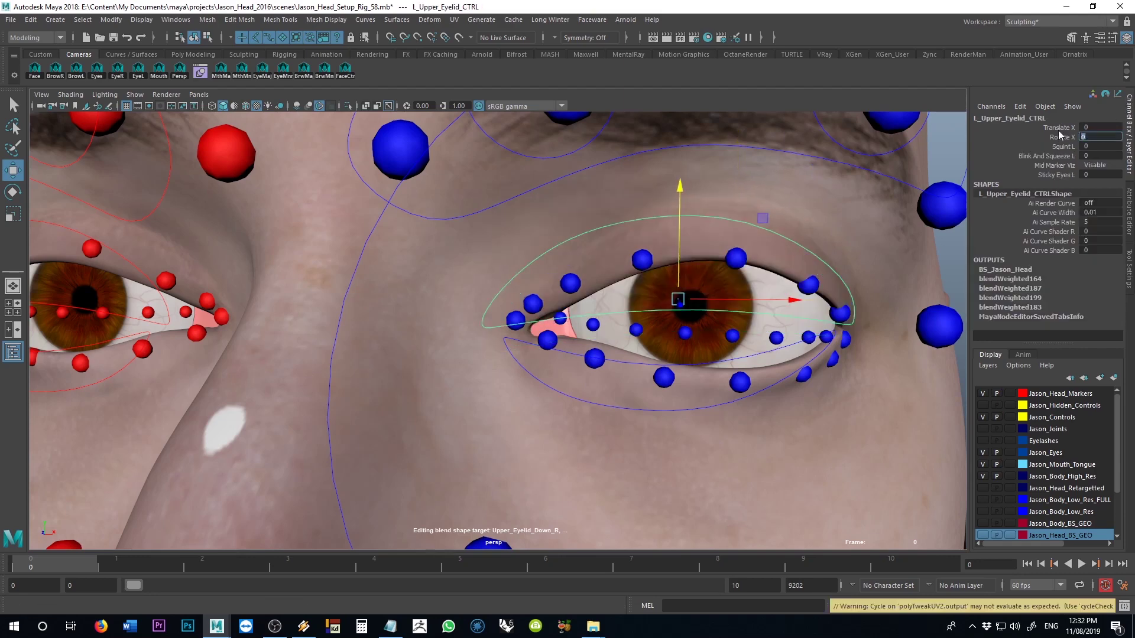
- Hide the Jason_Controls and Eyelashes layers in the Layer Editor
click(983, 441)
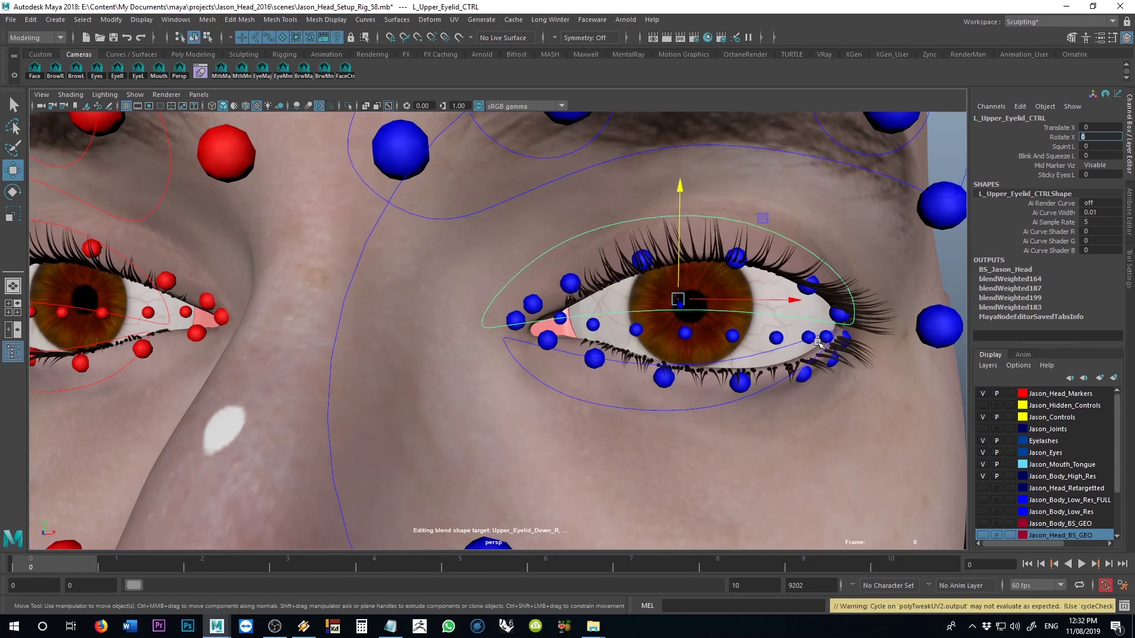
click(982, 418)
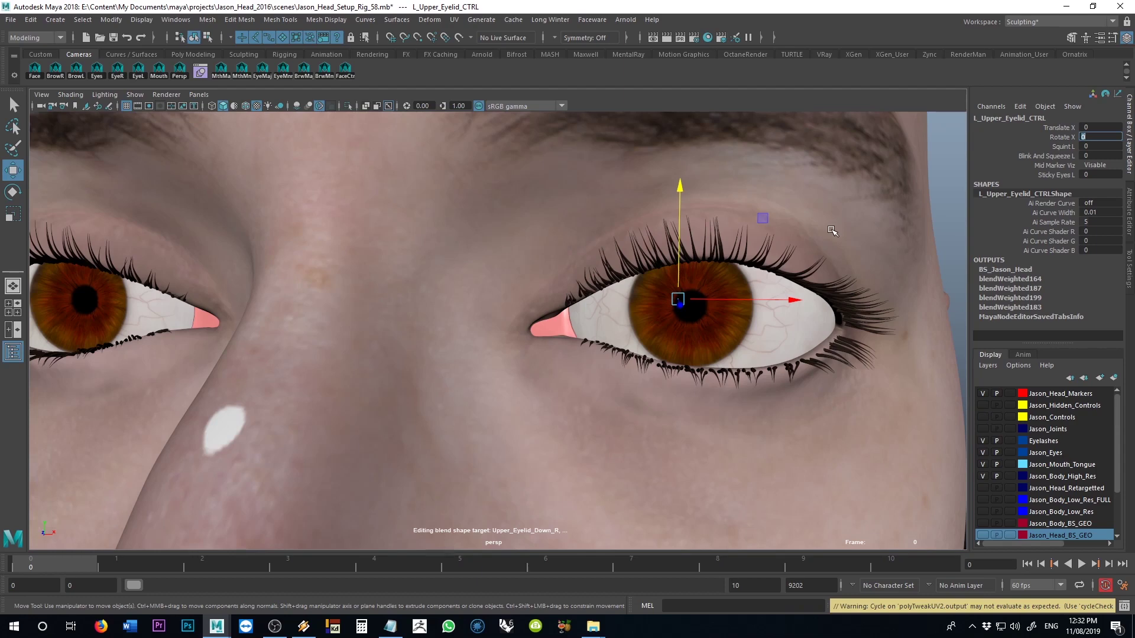
click(982, 417)
click(982, 416)
click(983, 440)
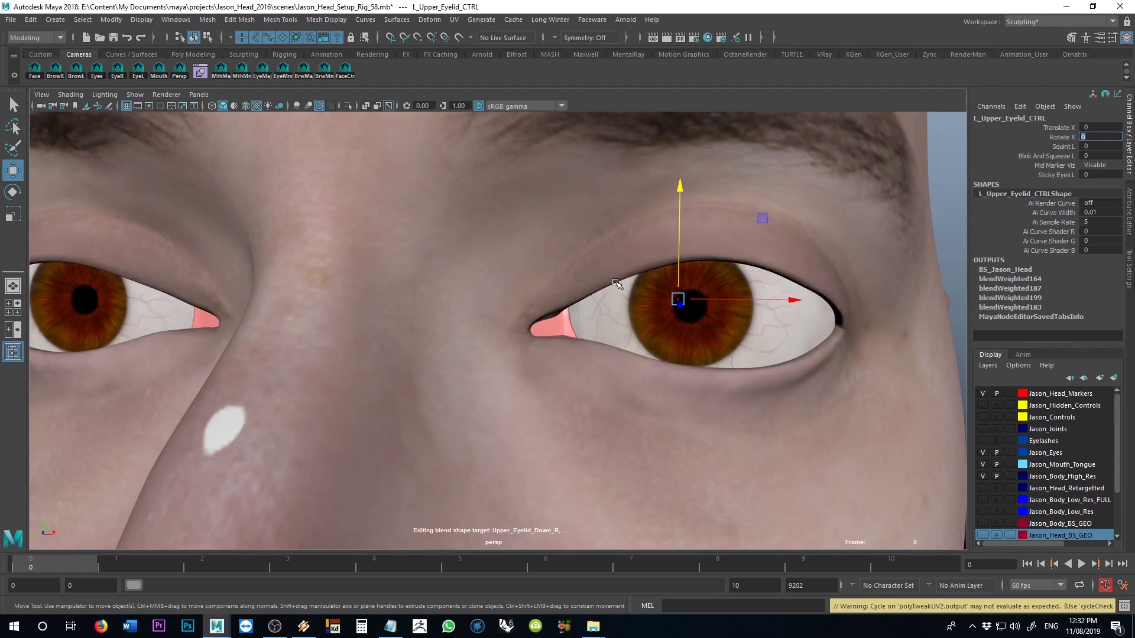
scroll(618, 278, up, 5)
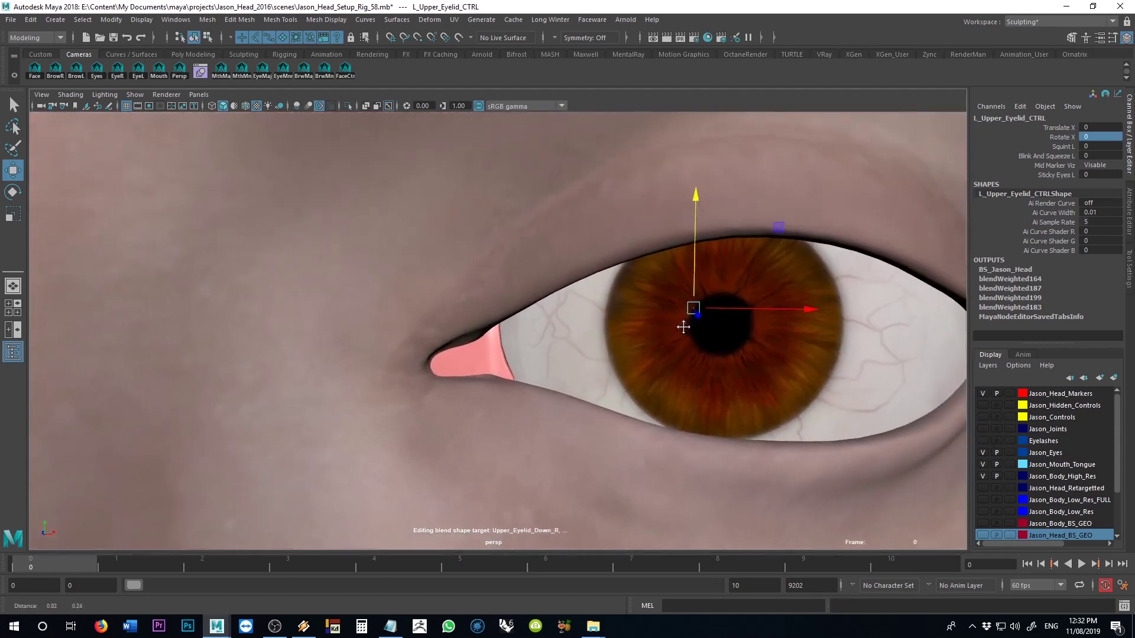
scroll(683, 327, up, 4)
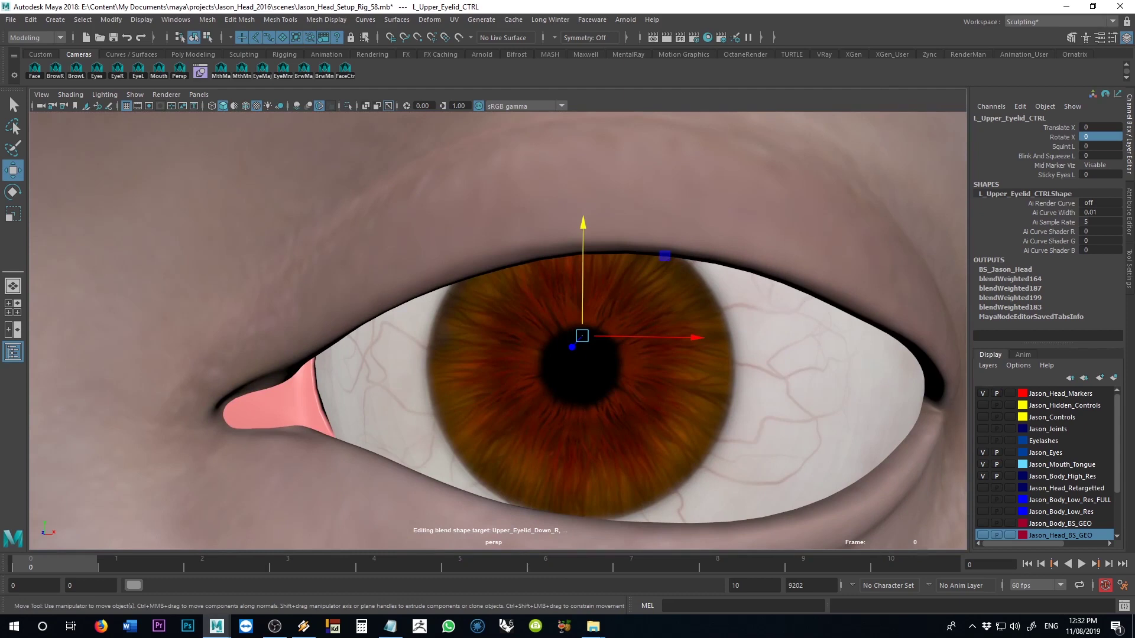
- Unhide Eyelash_Growth_Plane with Shift+H and frame it, reselecting it after dismissing the Mesh Tools menu
key(shift+h)
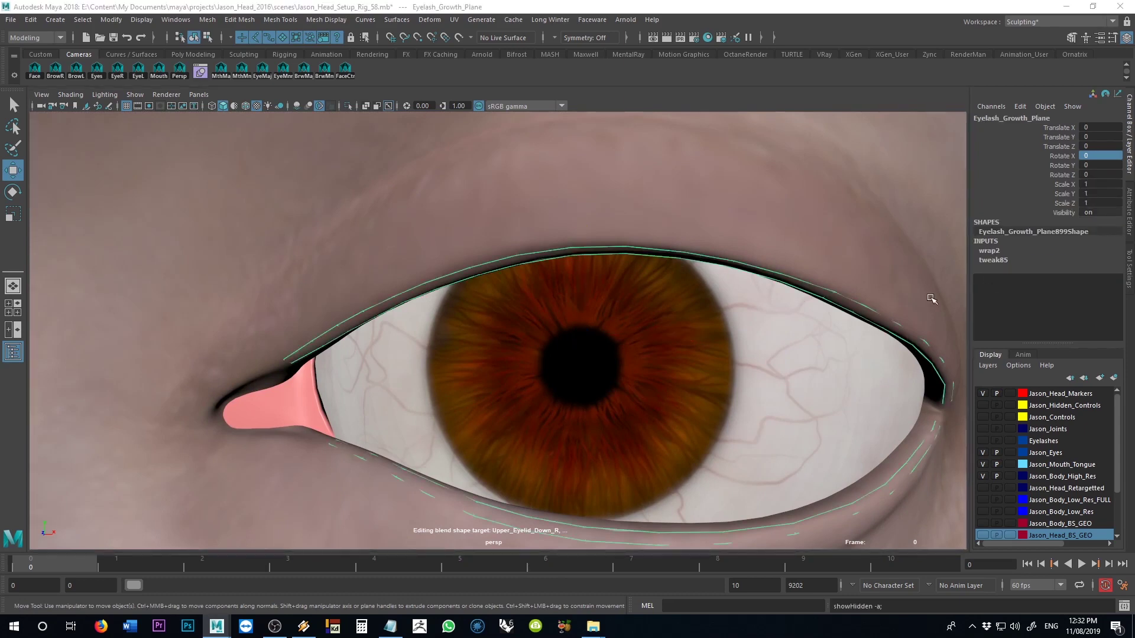
key(f)
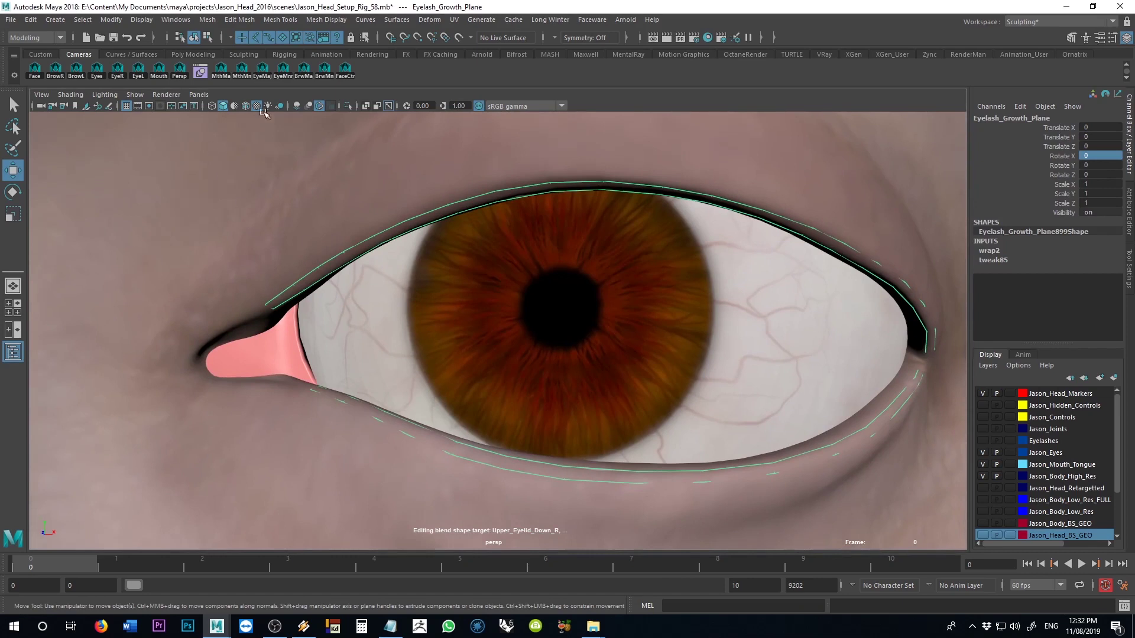
click(281, 20)
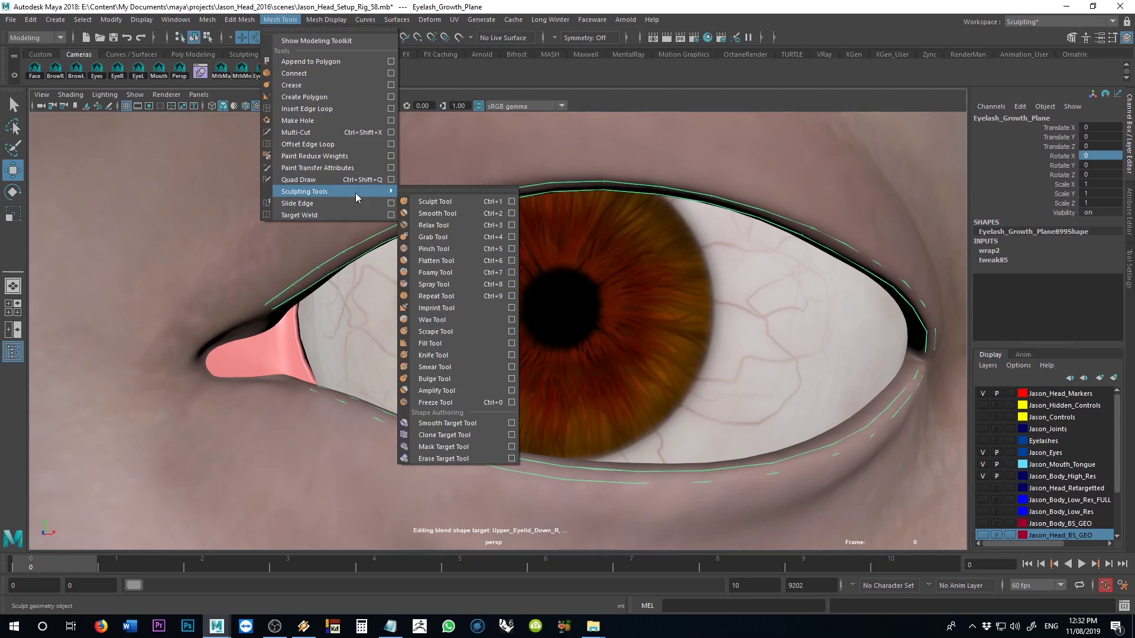
click(379, 240)
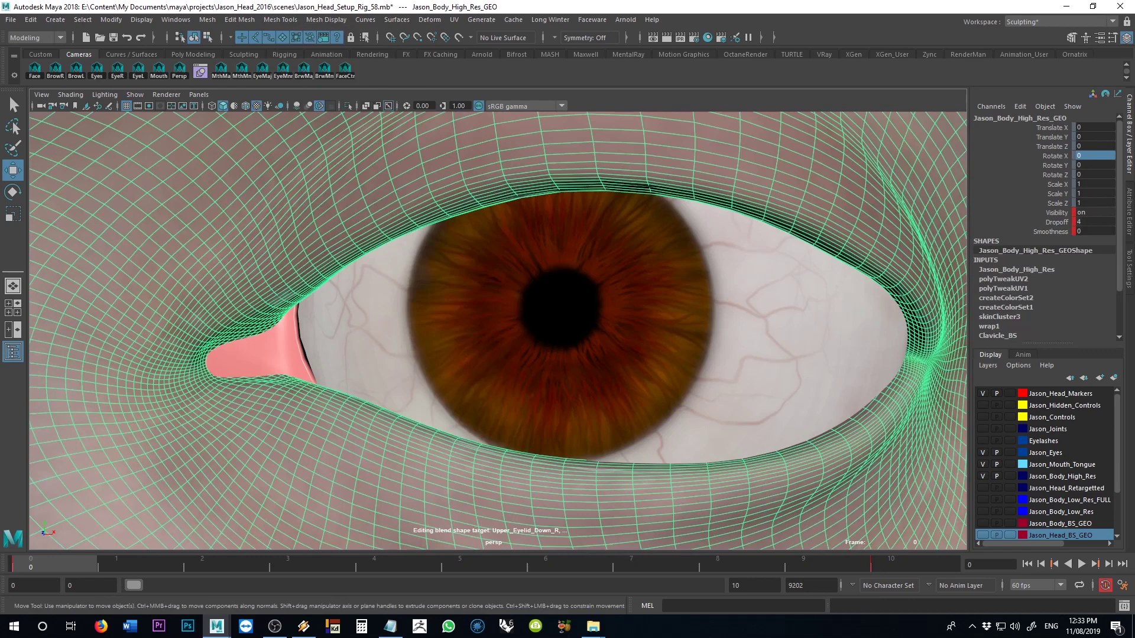
key(ctrl+z)
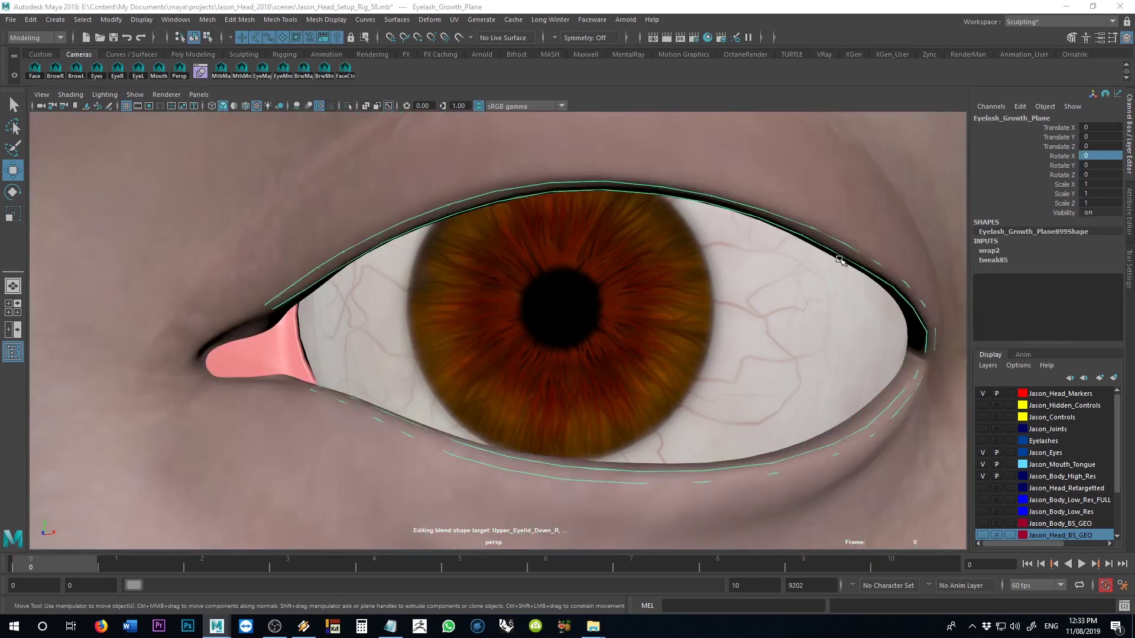
scroll(768, 296, up, 2)
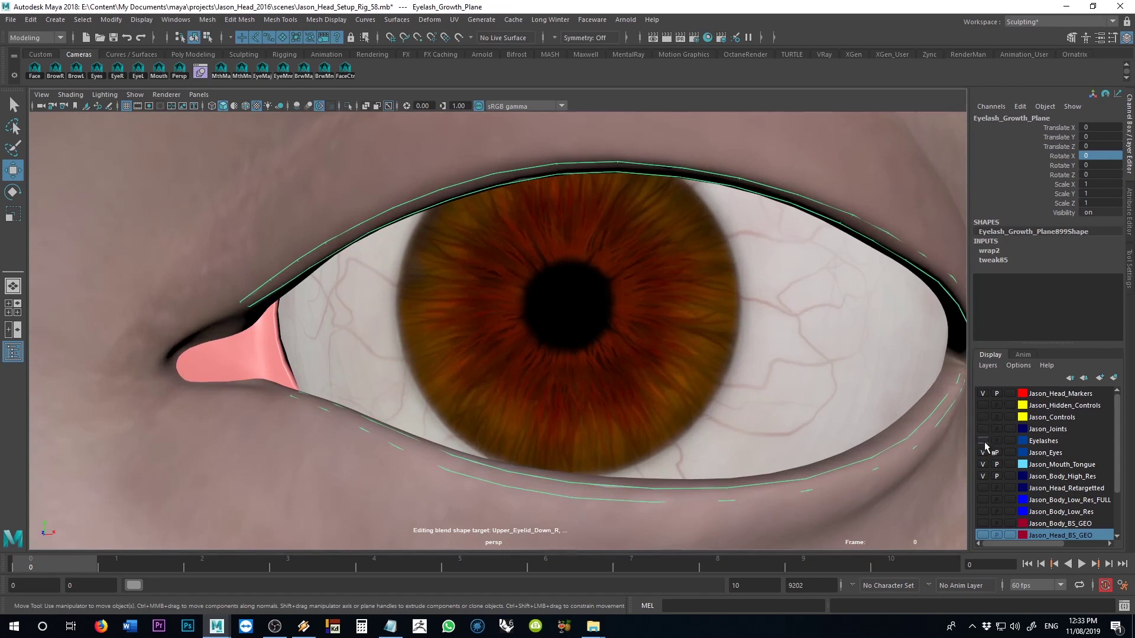
- Hide the Jason_Body_High_Res layer to inspect the eyeballs and lash strips, then show it again
click(982, 476)
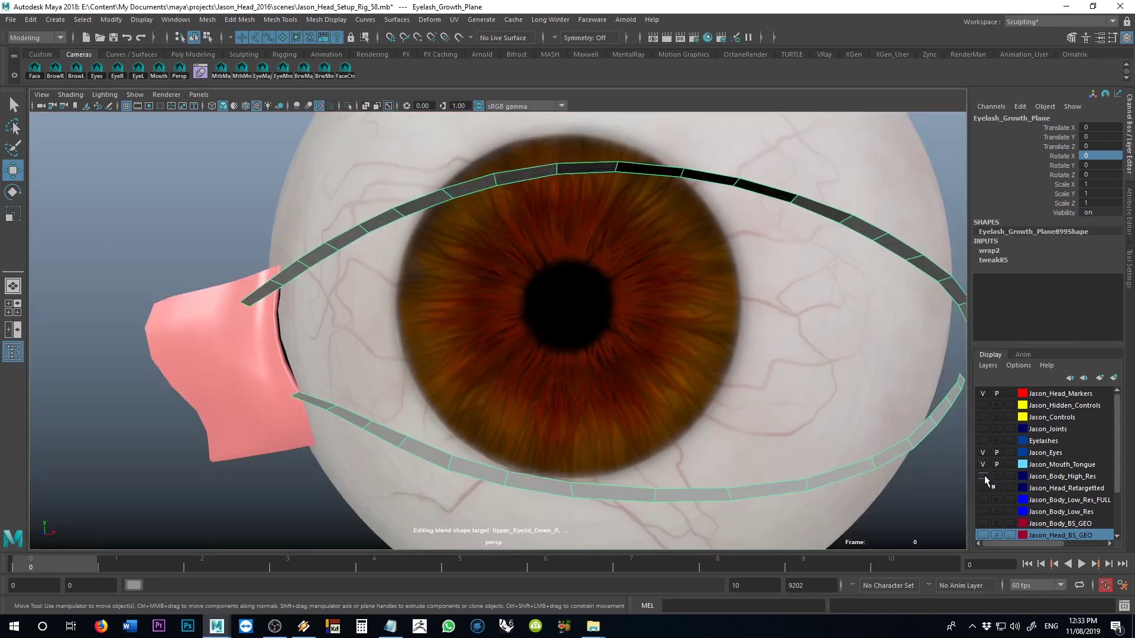
alt+drag(739, 267, 502, 230)
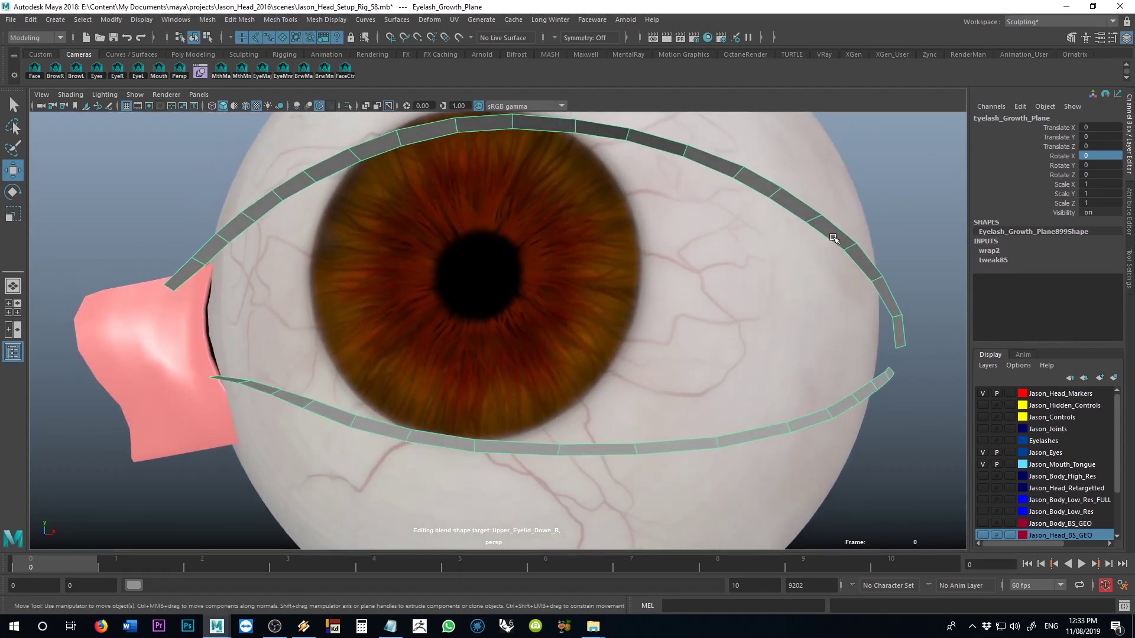
alt+middle_drag(793, 226, 801, 244)
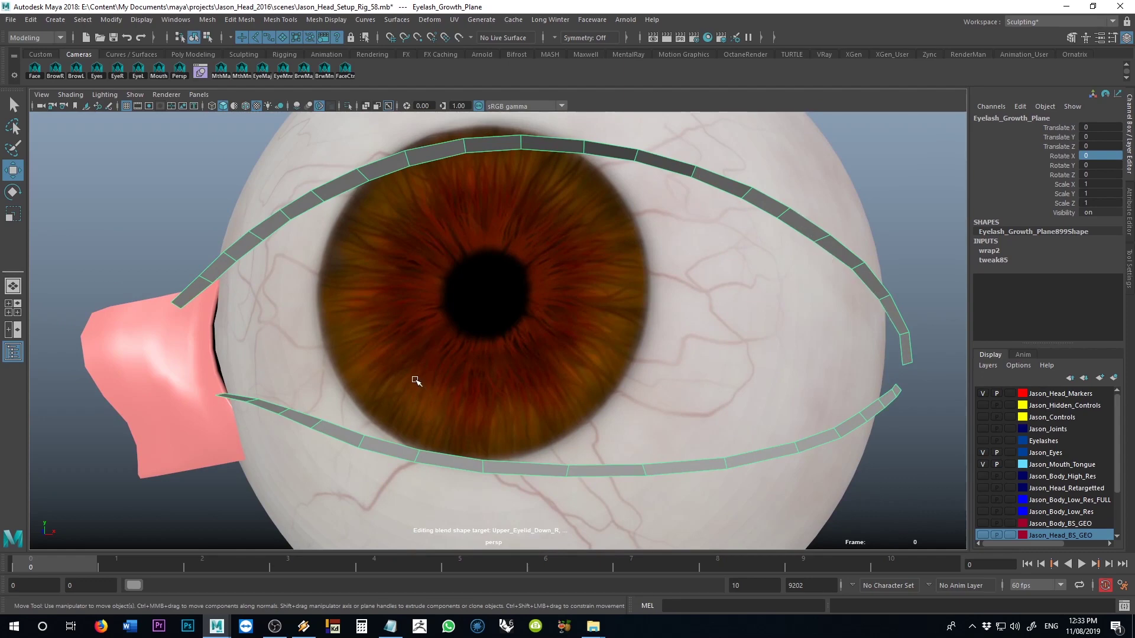
alt+drag(515, 380, 422, 315)
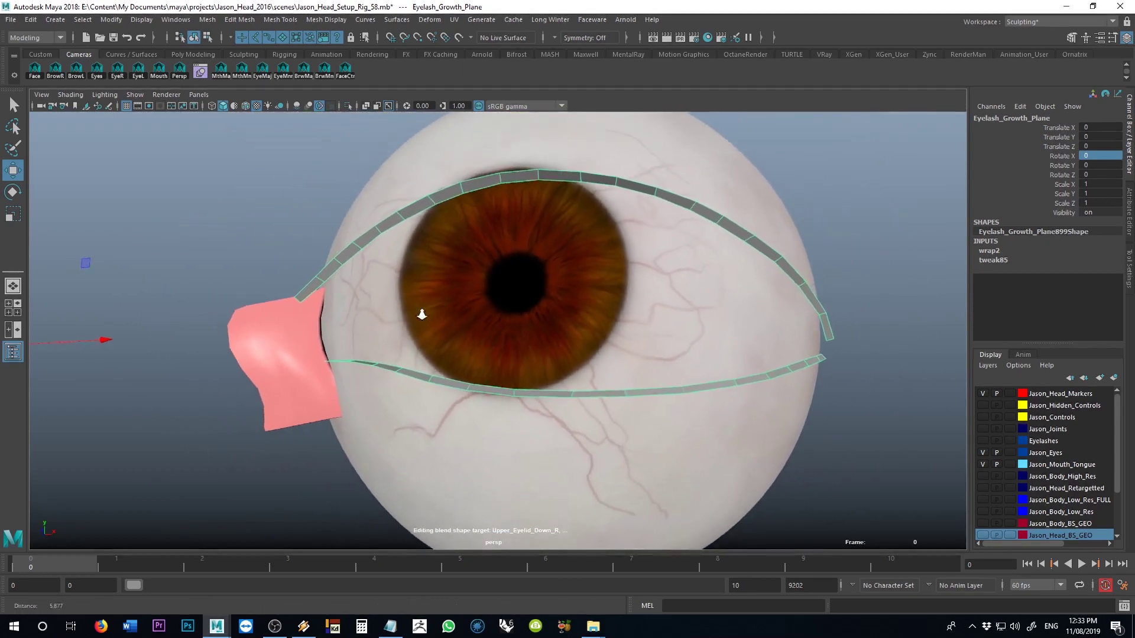
scroll(422, 315, down, 5)
alt+middle_drag(437, 304, 577, 281)
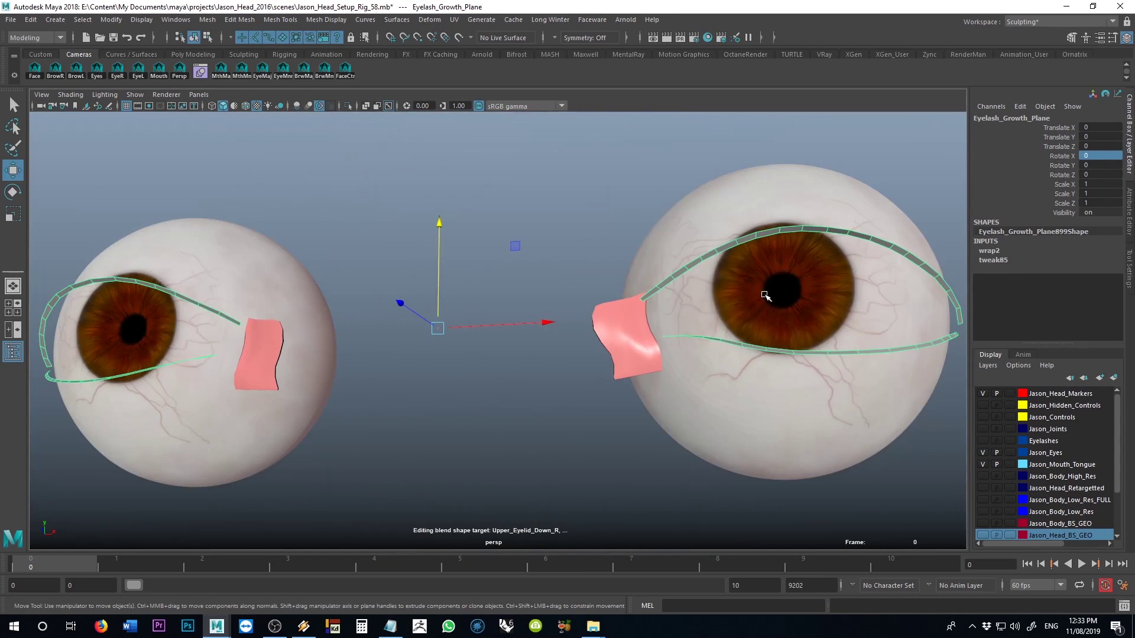
alt+drag(765, 296, 562, 329)
alt+right_drag(562, 329, 752, 327)
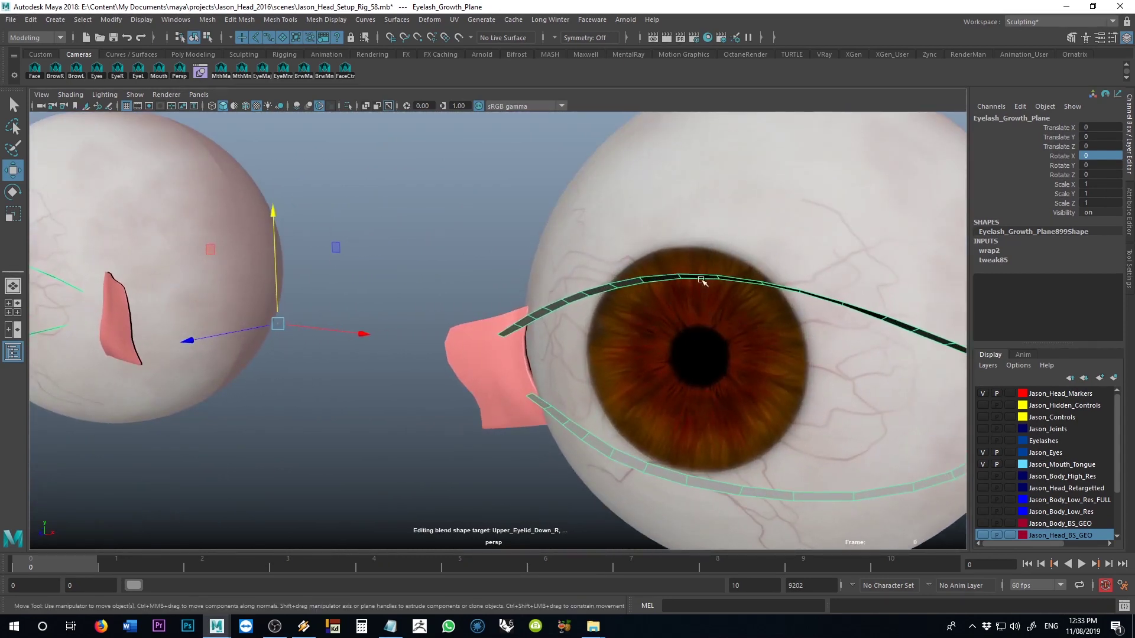
alt+middle_drag(723, 296, 578, 266)
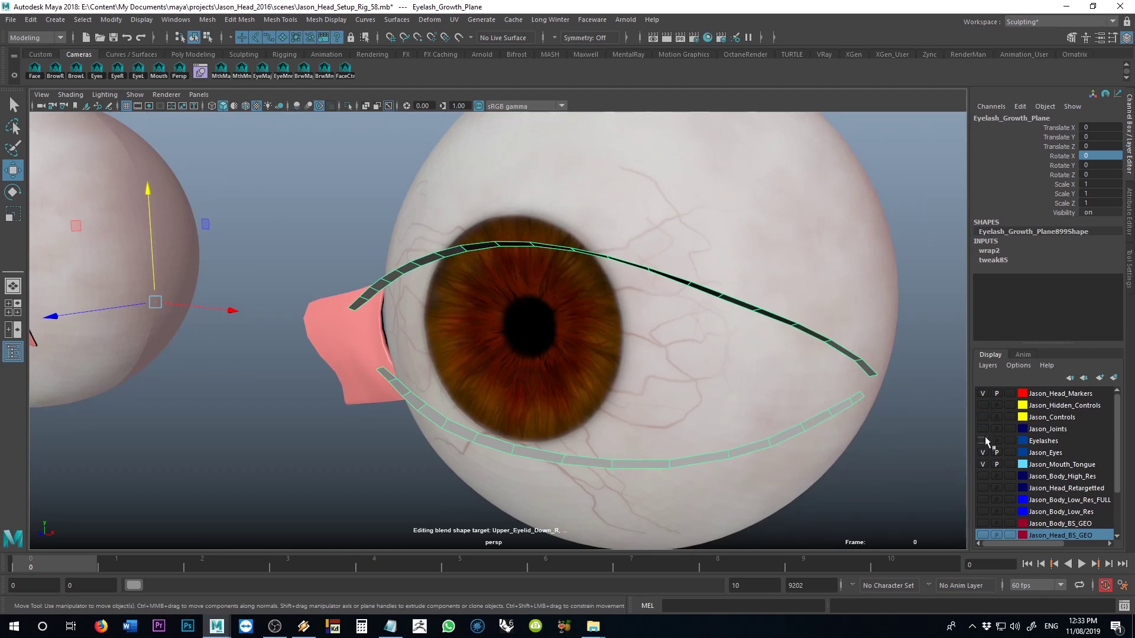
click(982, 476)
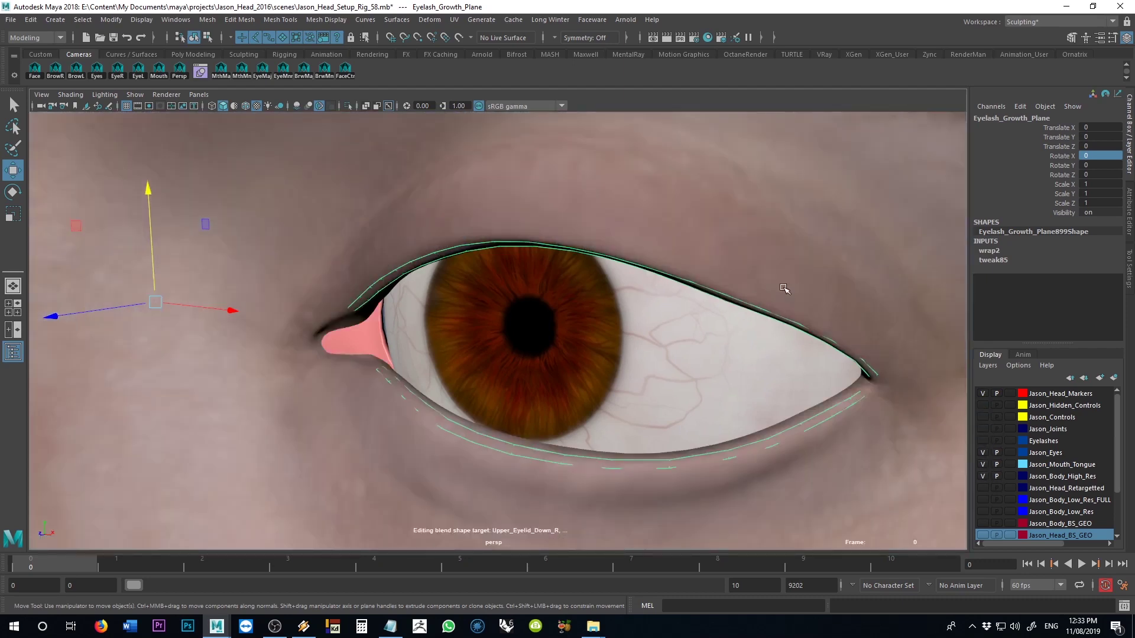
click(737, 220)
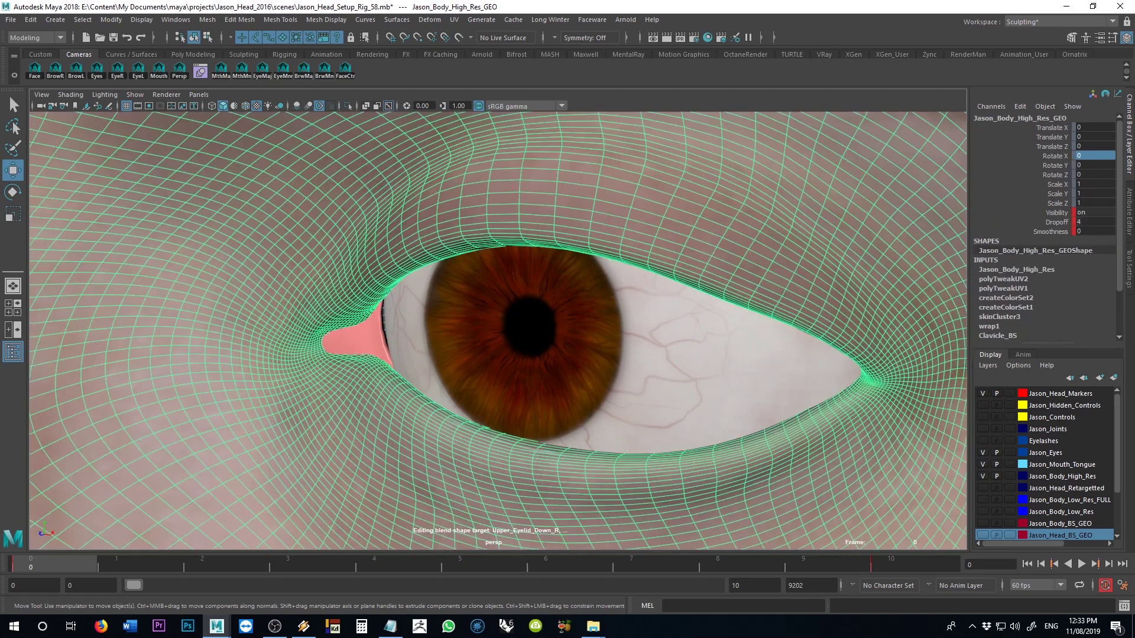
click(798, 256)
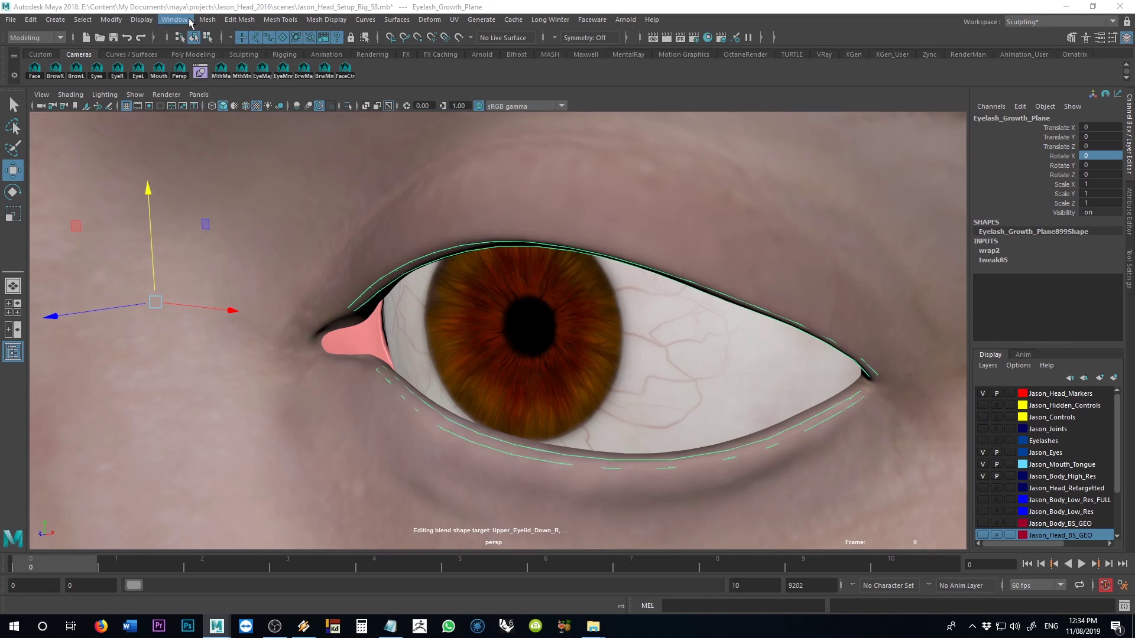
click(207, 19)
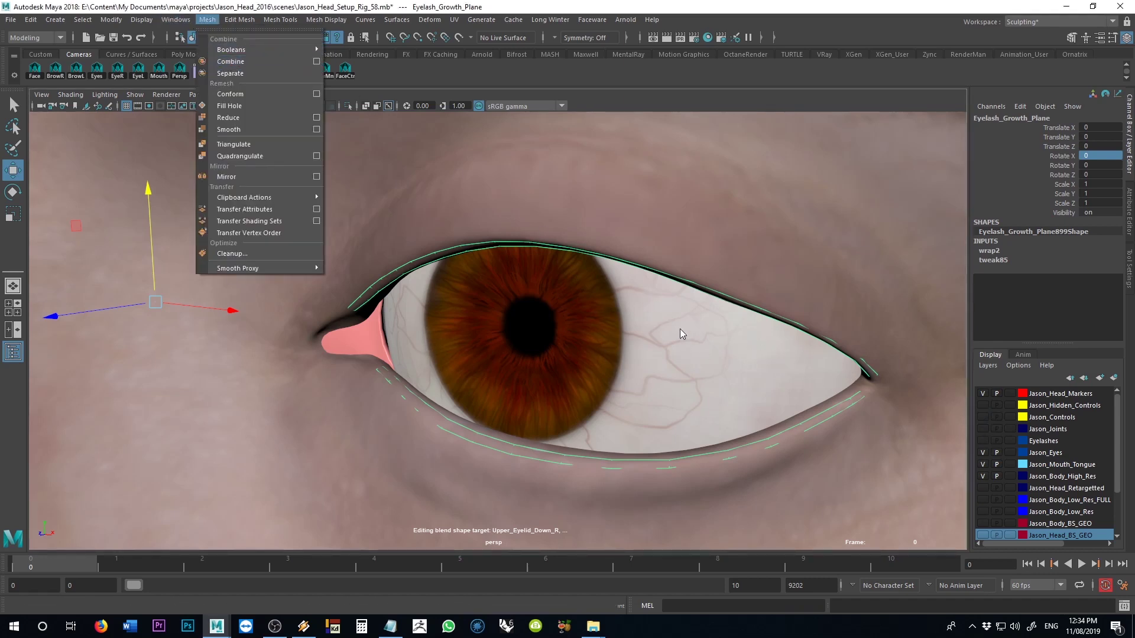
alt+middle_drag(757, 272, 645, 234)
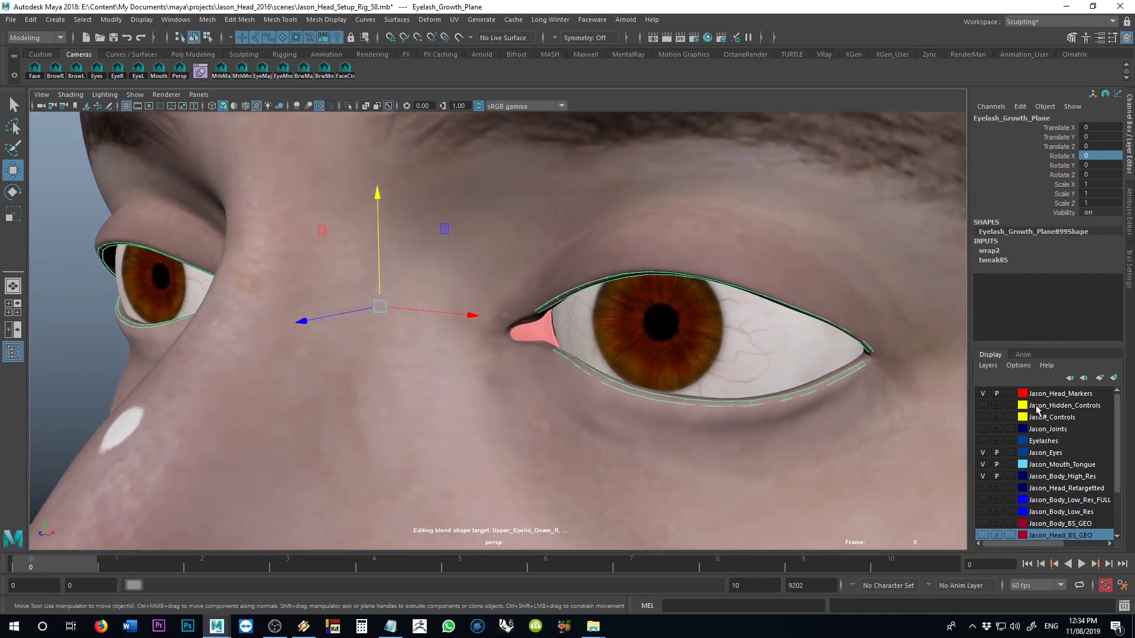
click(981, 418)
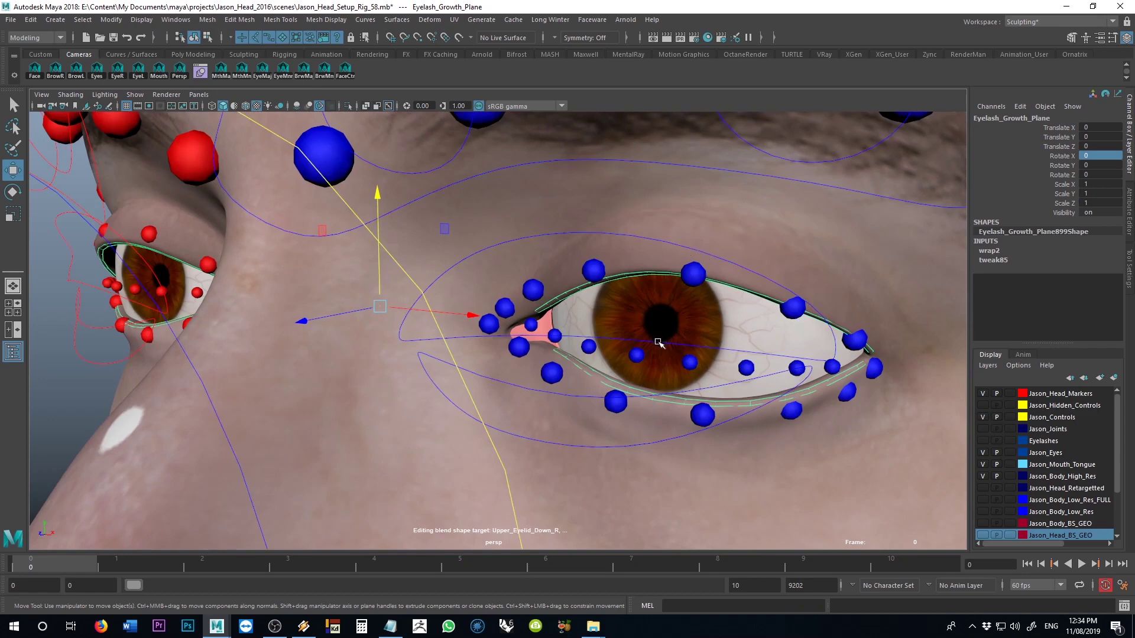
click(658, 343)
click(981, 418)
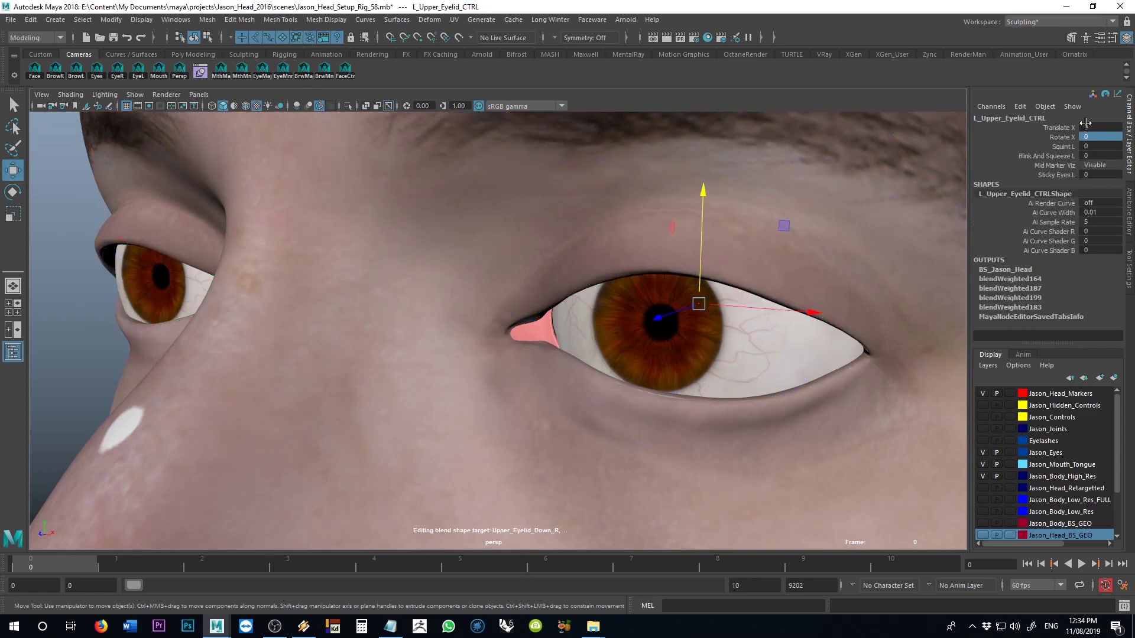
click(1061, 137)
middle_drag(893, 177, 867, 189)
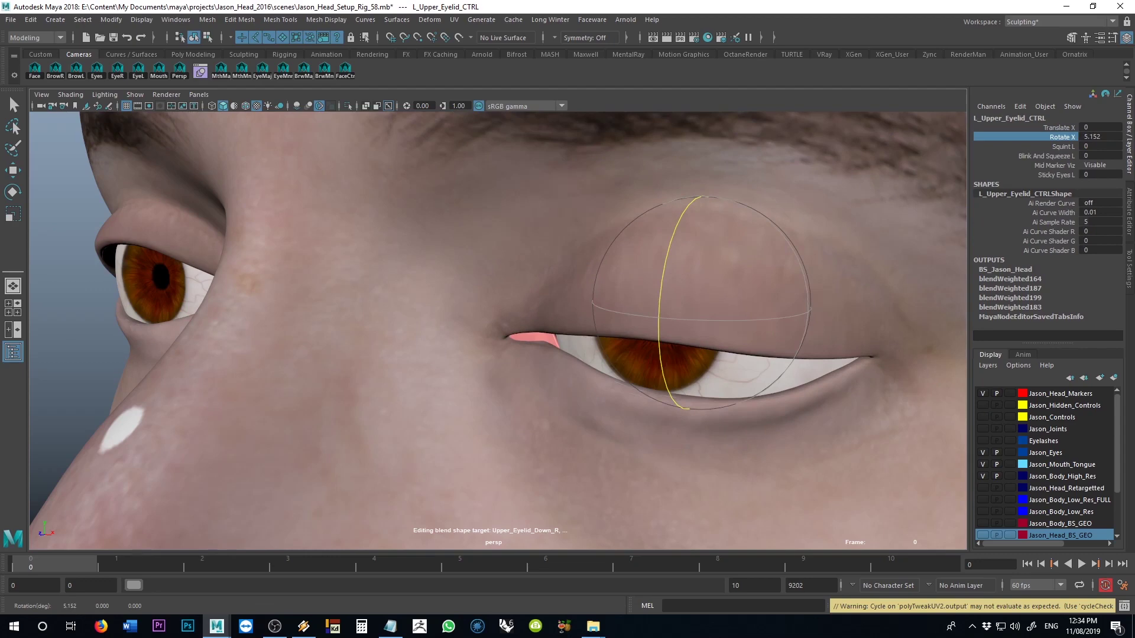
click(795, 341)
alt+drag(795, 341, 665, 297)
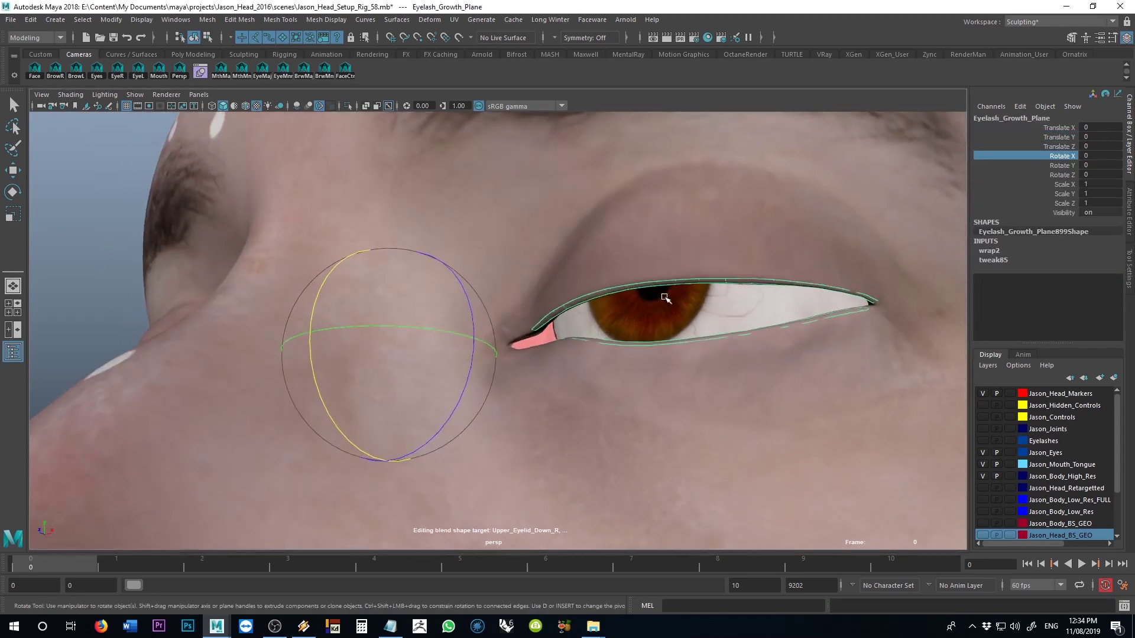
alt+drag(518, 314, 464, 391)
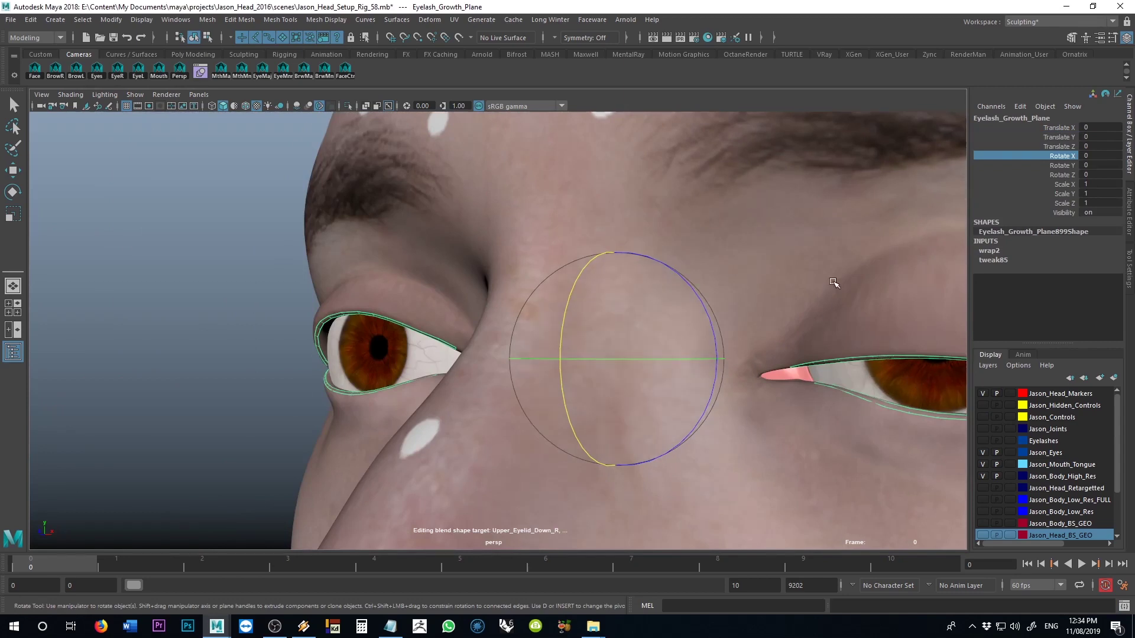
key(ctrl+z)
key(ctrl+z)
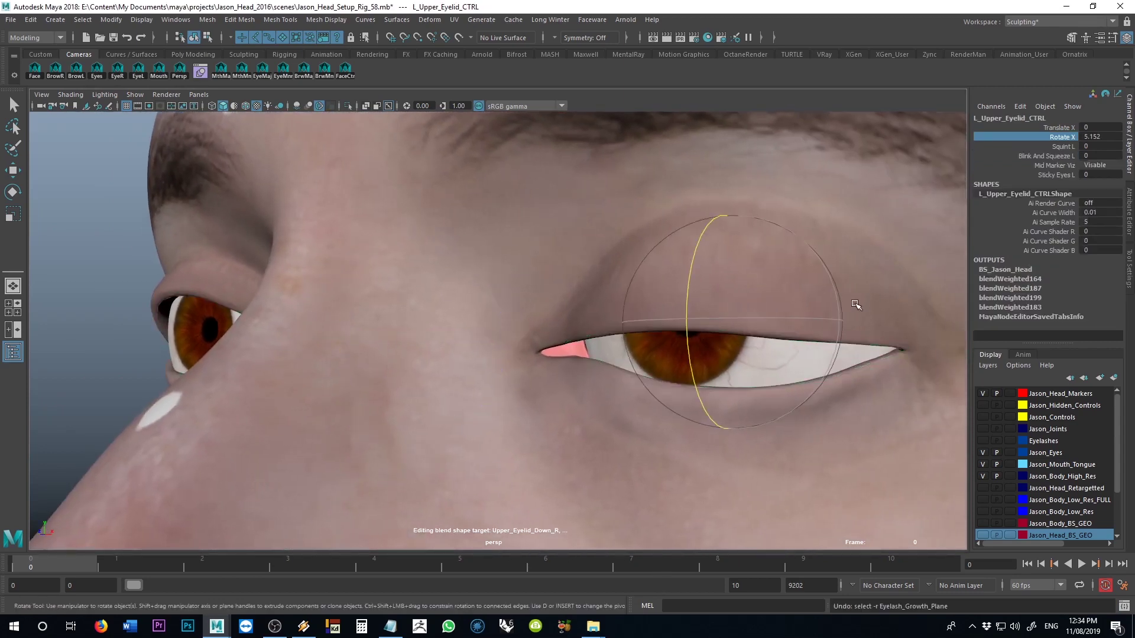
key(ctrl+z)
key(ctrl+z)
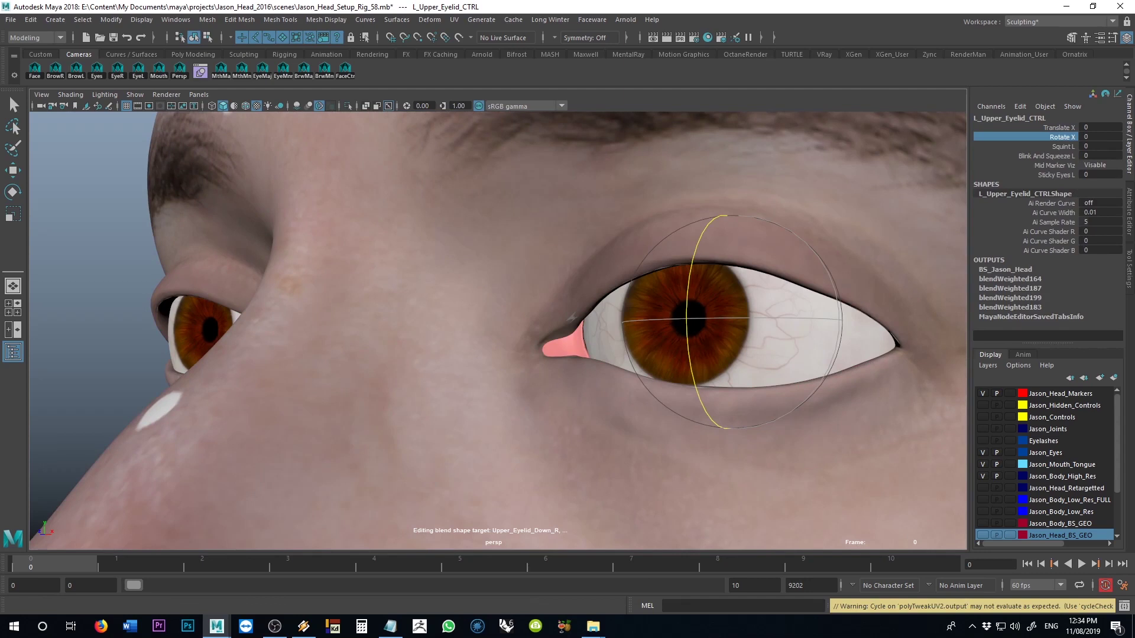
- With Eyelash_Growth_Plane selected, check the Eyelashes layer on and off, then hide the plane with Ctrl+H
click(734, 288)
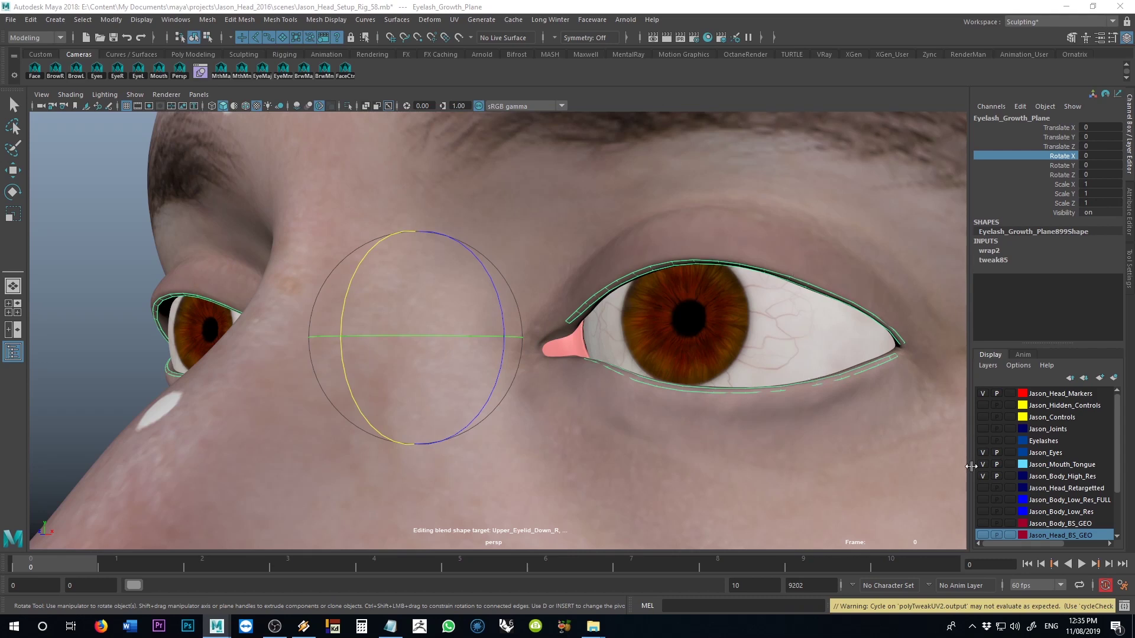
click(983, 441)
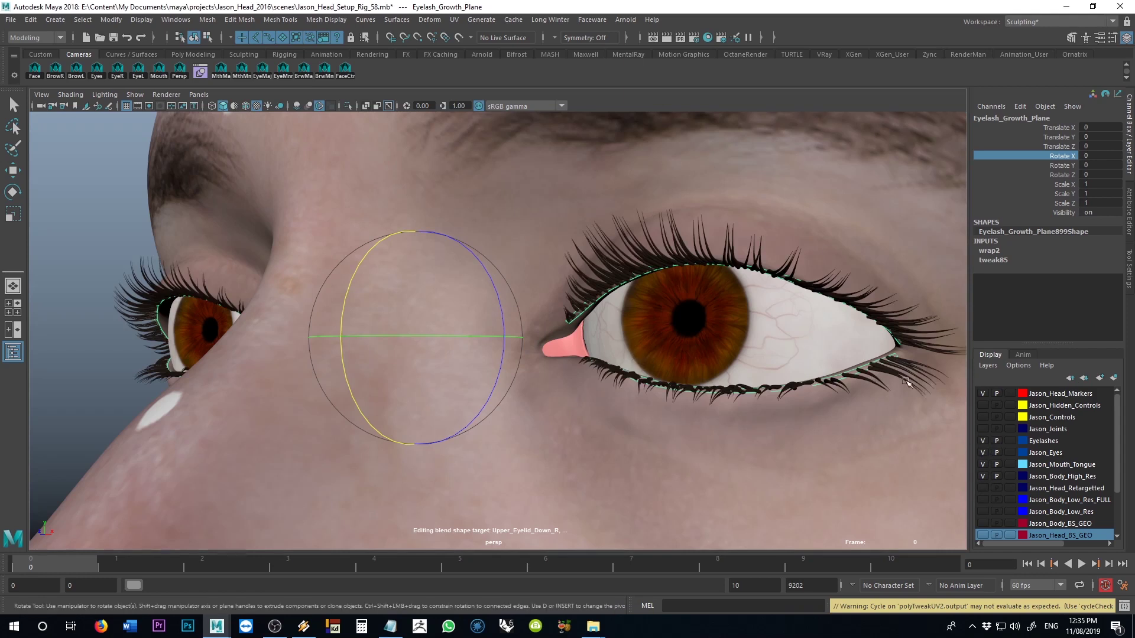
click(984, 441)
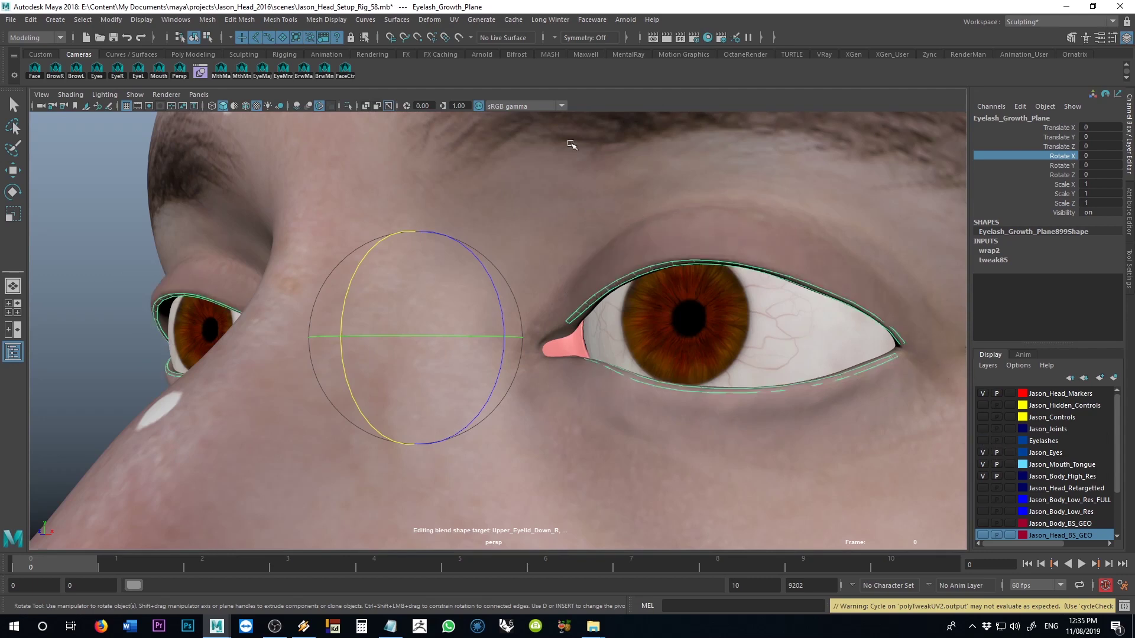
alt+drag(653, 247, 584, 248)
scroll(560, 236, up, 2)
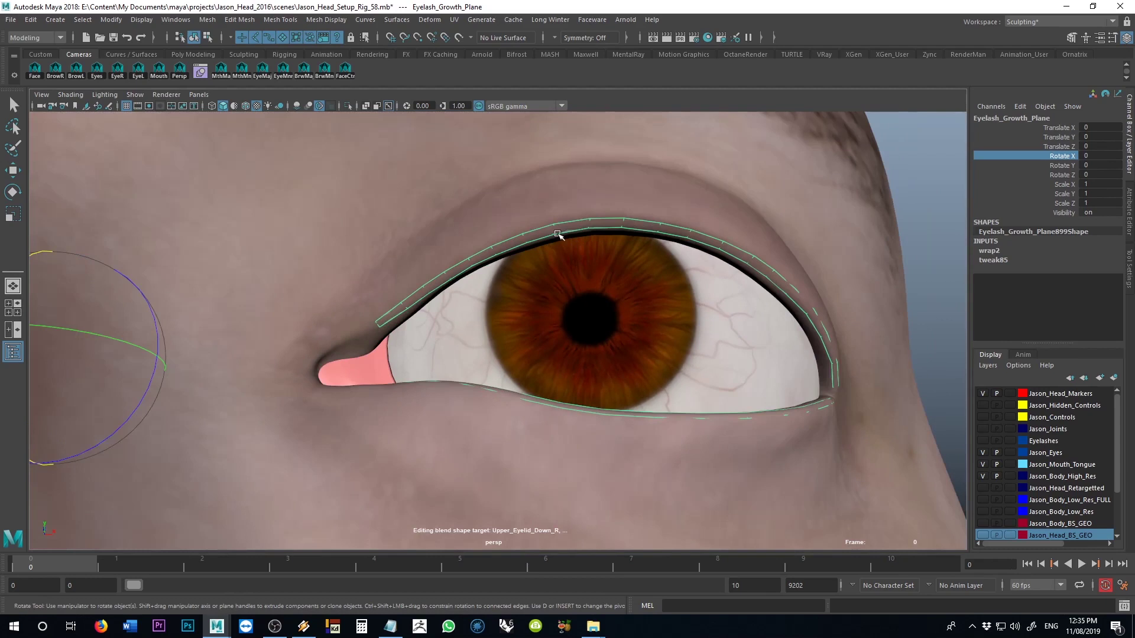
scroll(609, 231, up, 3)
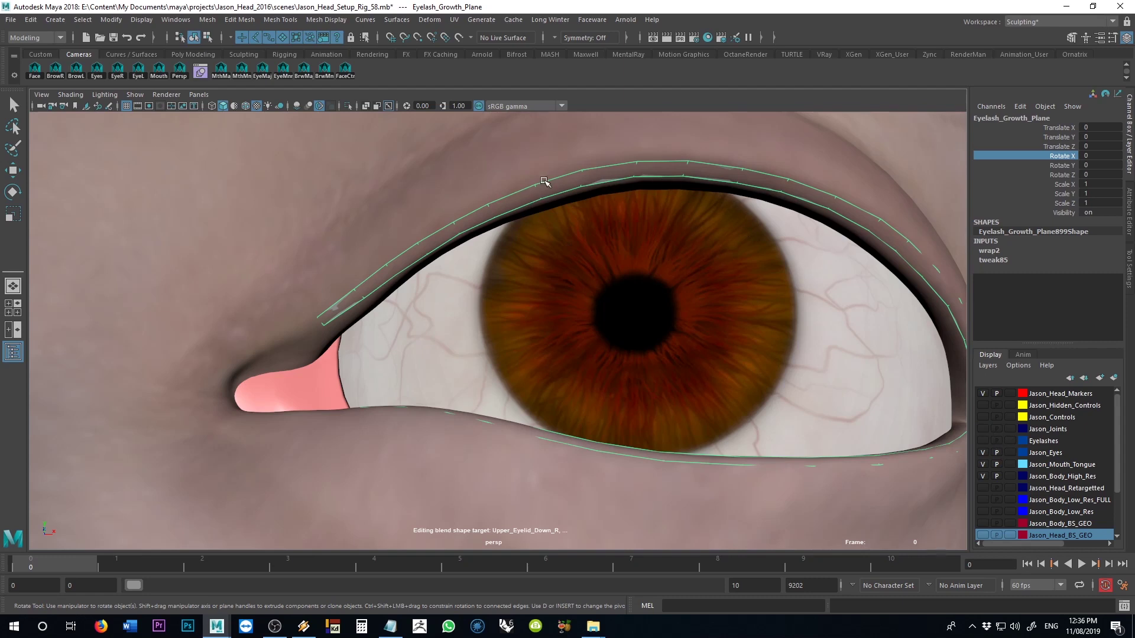
alt+middle_drag(545, 193, 490, 239)
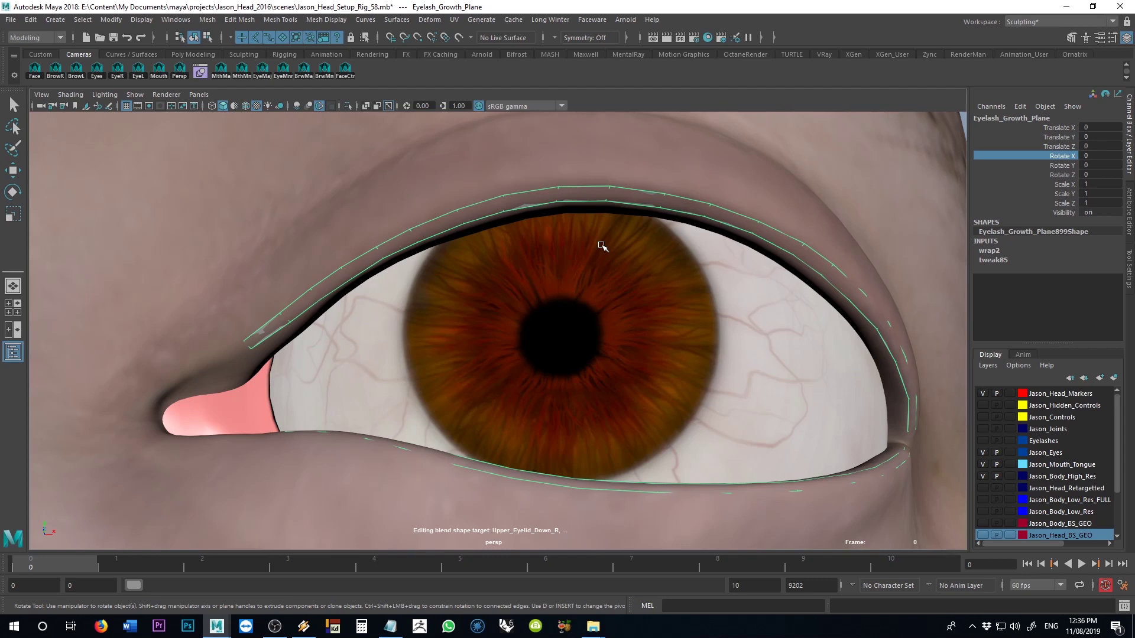
key(ctrl+h)
key(w)
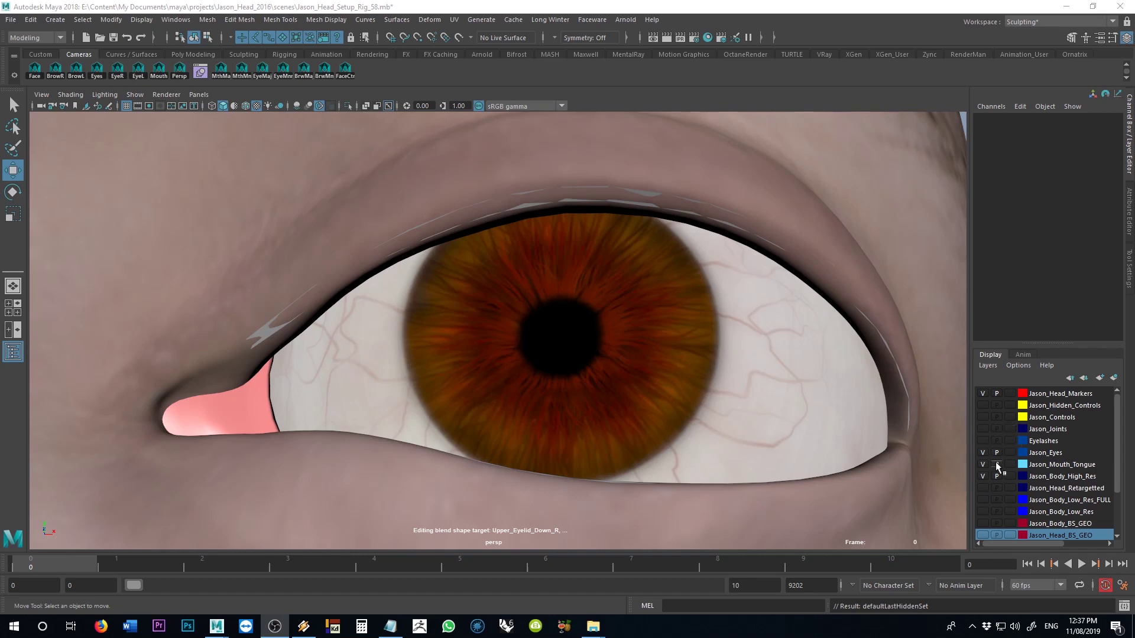
- Hide the Jason_Body_High_Res and Jason_Eyes layers and select the eyelash growth plane
click(983, 477)
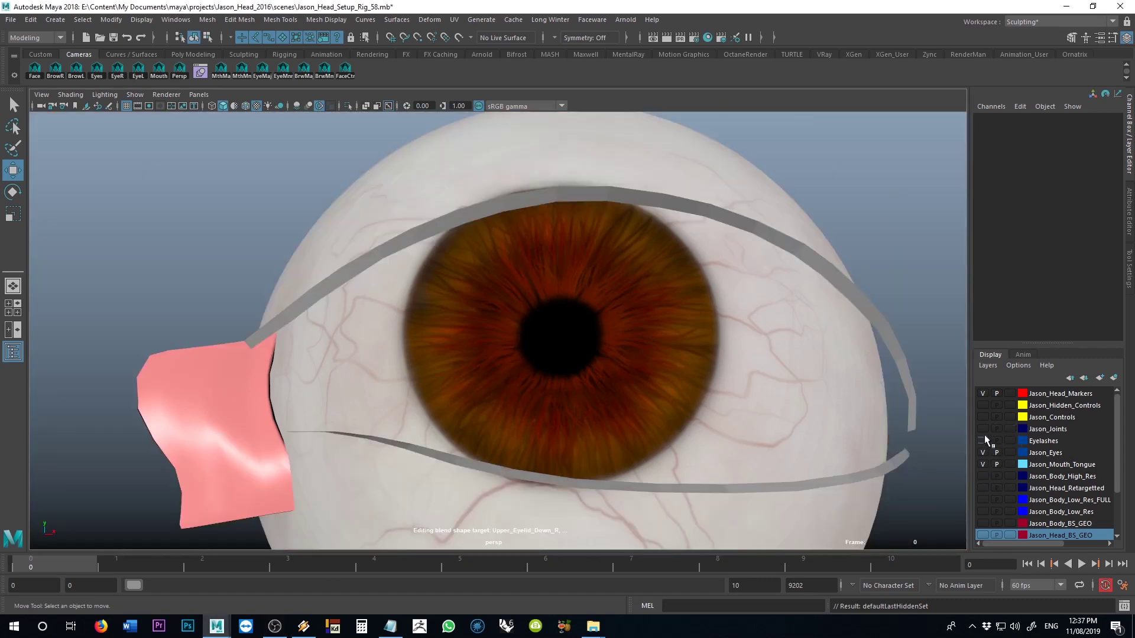
click(983, 453)
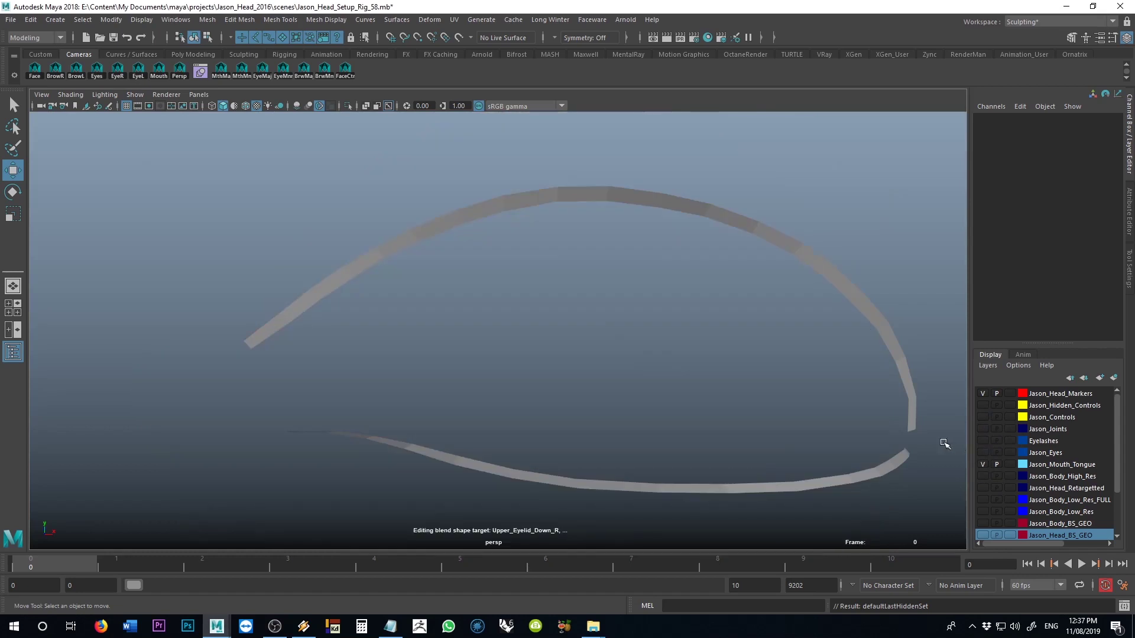
click(295, 310)
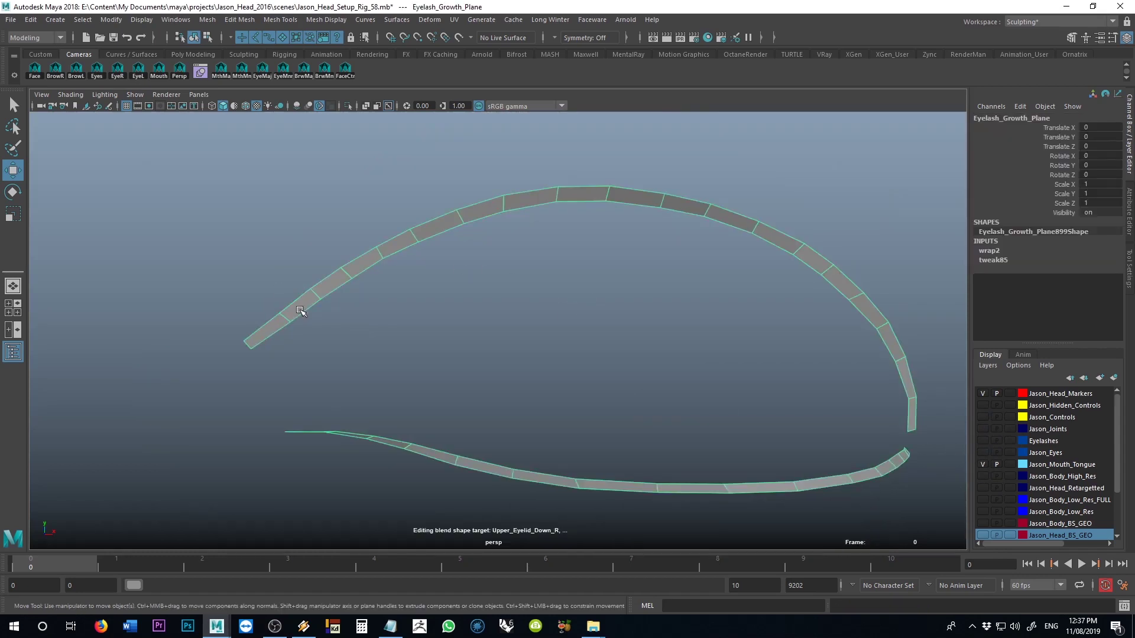
- Select the vertices at the inner end of the upper lash strip in vertex mode
middle_drag(290, 319, 351, 297)
scroll(350, 296, up, 5)
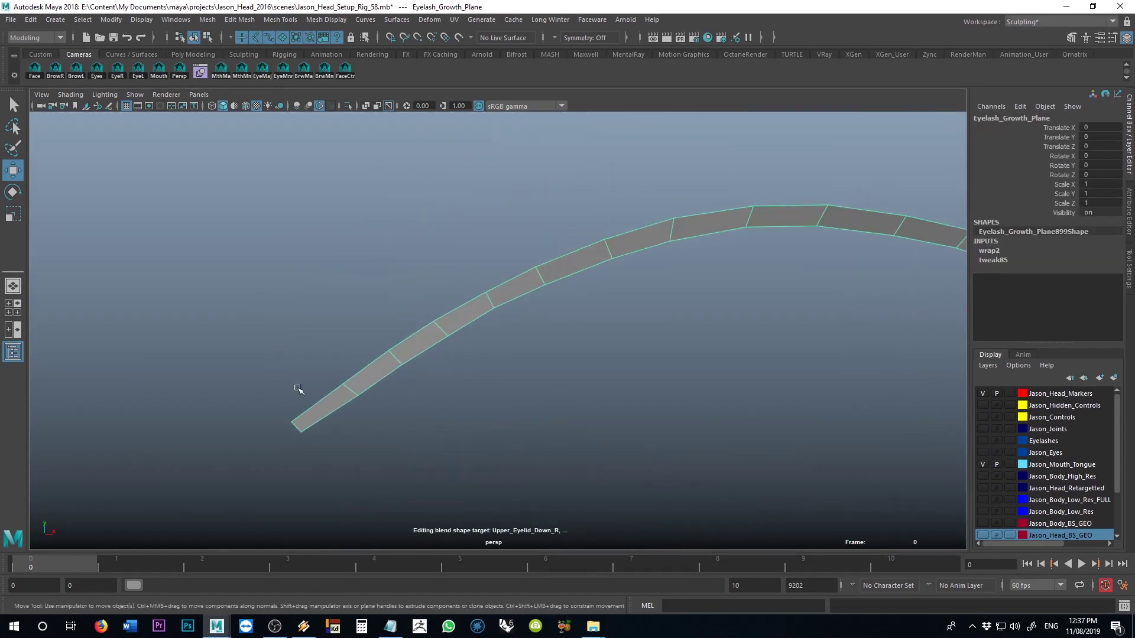
alt+middle_drag(418, 365, 494, 307)
right_click(438, 287)
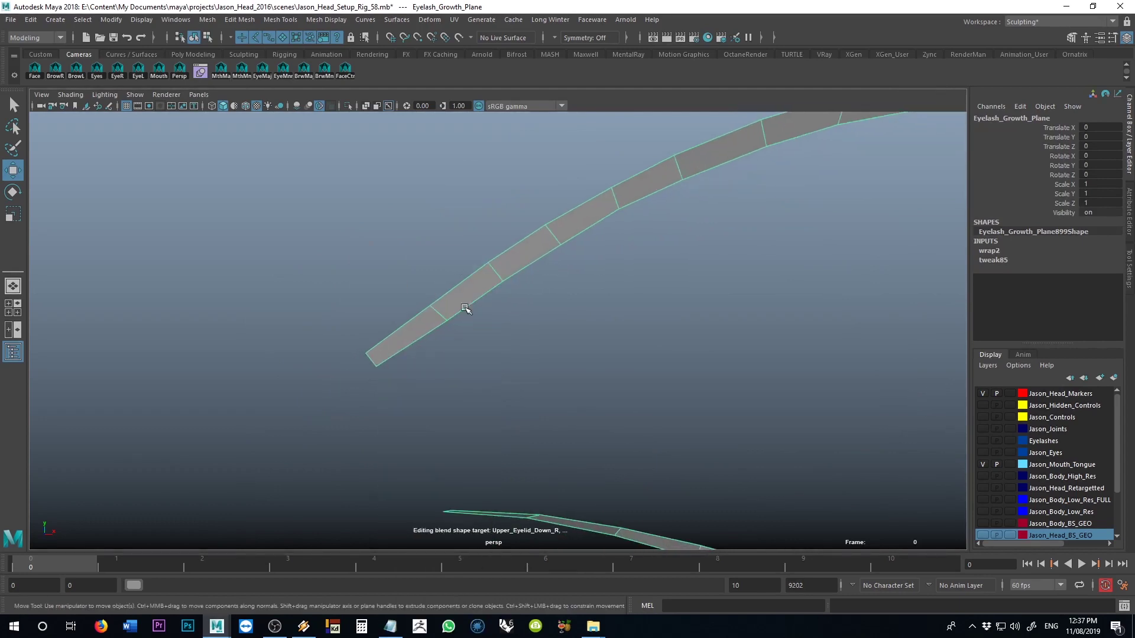
right_click(405, 327)
right_drag(404, 328, 348, 286)
drag(324, 278, 470, 402)
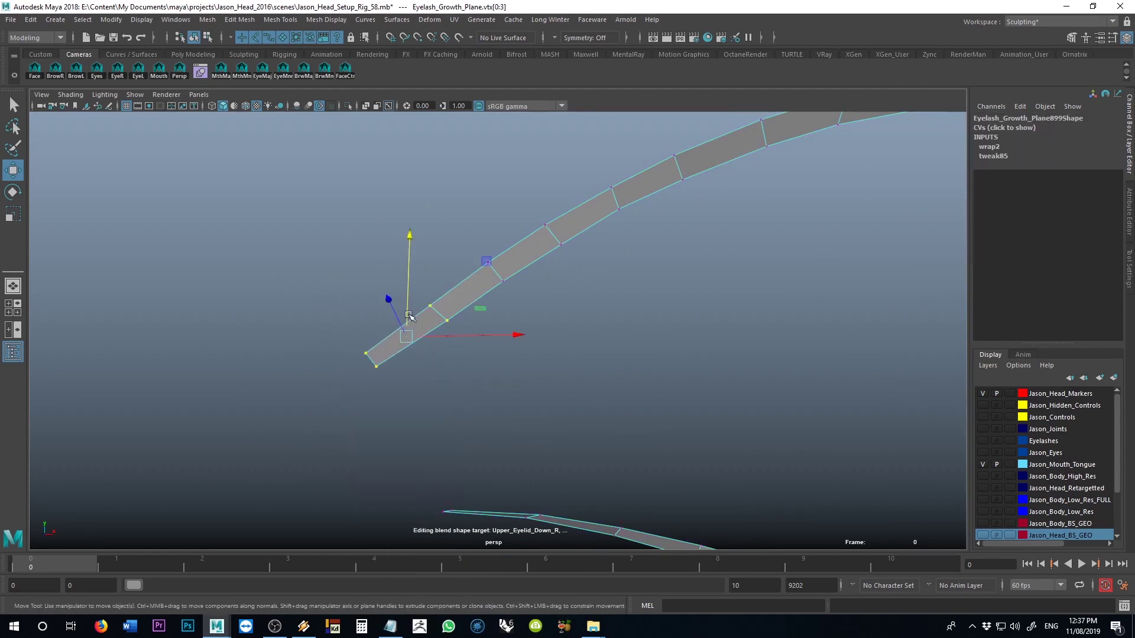
- Switch to the Rigging menu set and add a cluster to the selected inner-end vertices
click(35, 37)
click(53, 62)
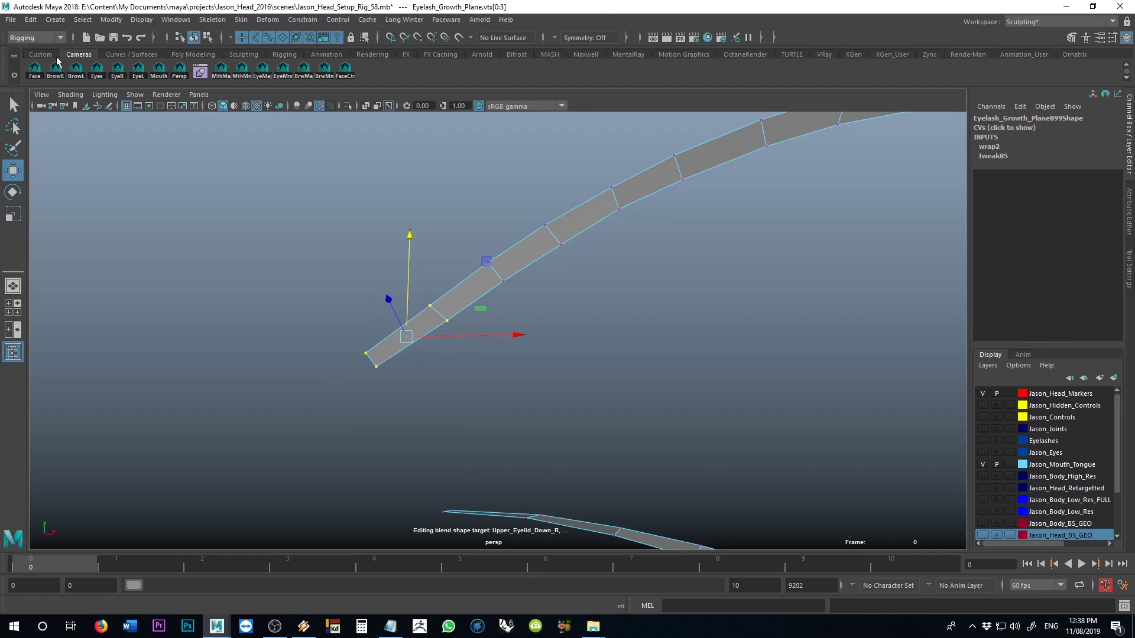
click(268, 19)
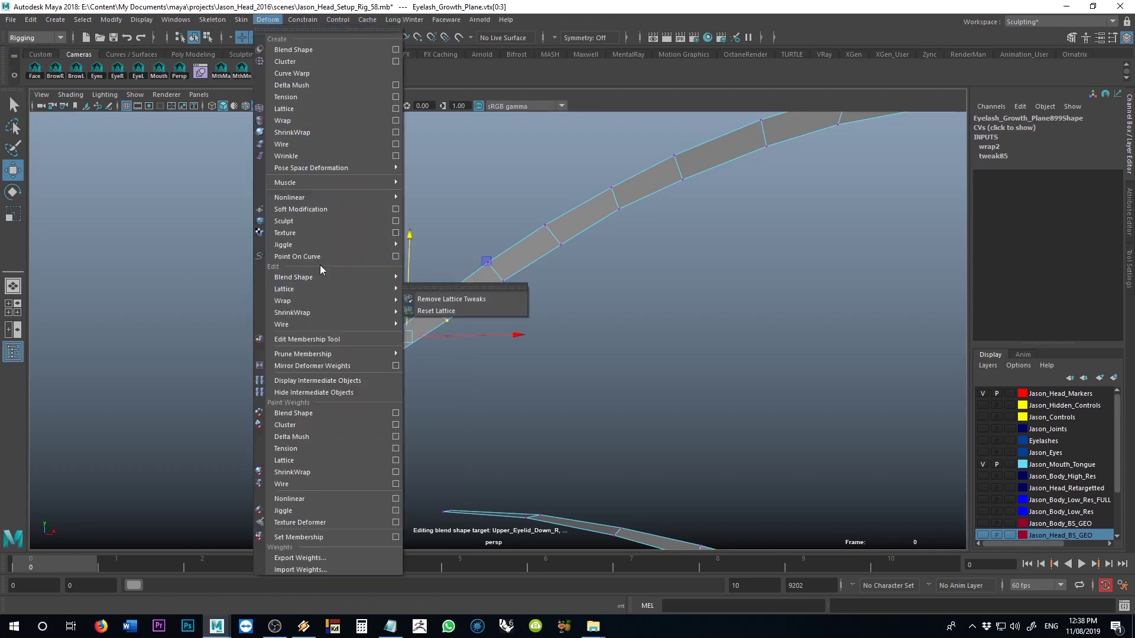
click(295, 61)
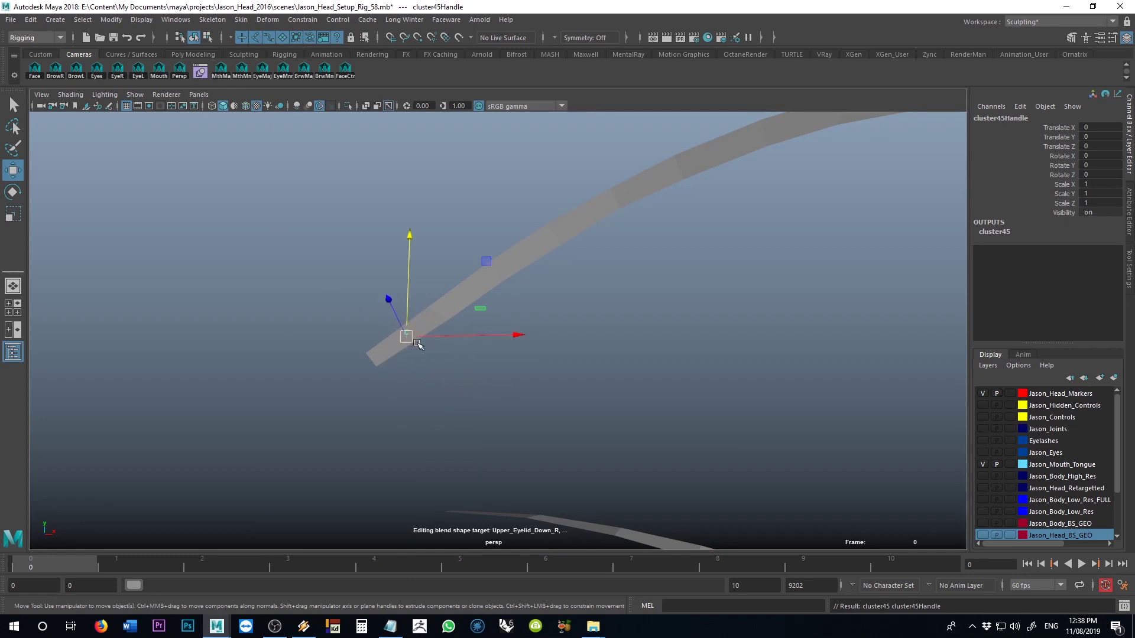
- Add two more clusters on the next groups of four vertices along the strip, then deselect
click(458, 293)
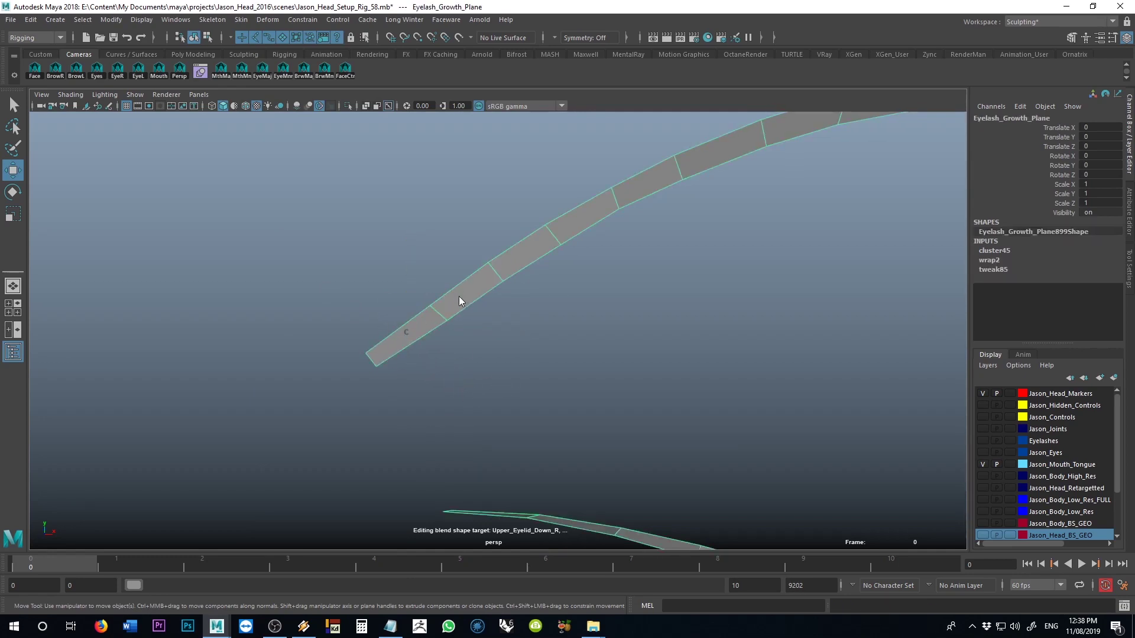
right_click(459, 286)
click(417, 286)
drag(413, 249, 512, 337)
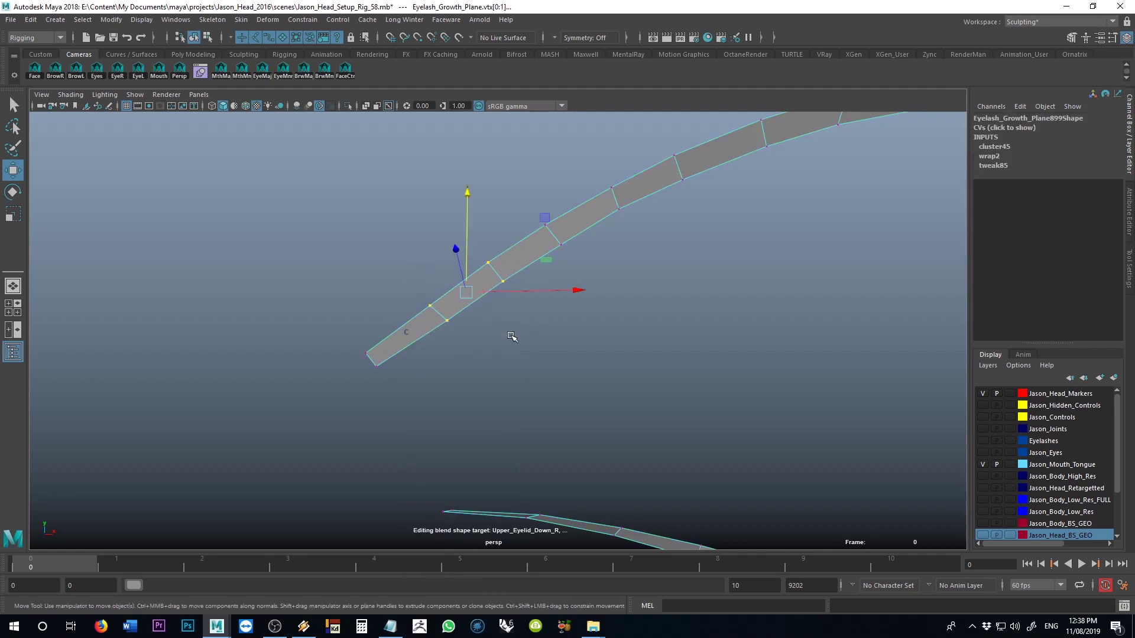
key(ctrl+c)
click(514, 254)
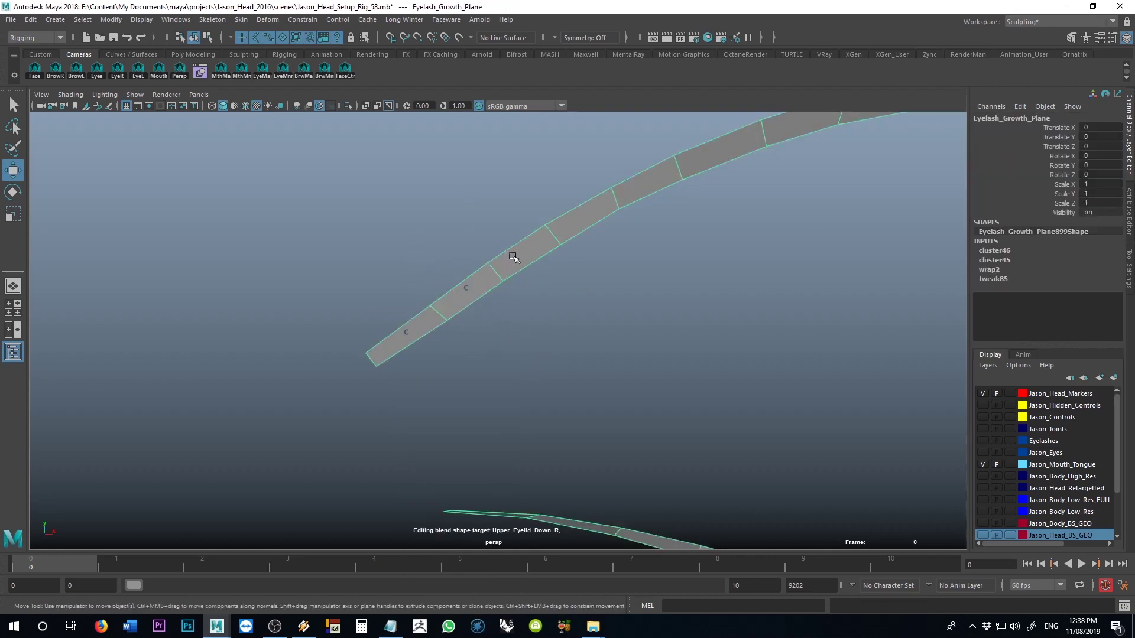
right_drag(514, 257, 487, 262)
drag(477, 214, 577, 299)
key(F8)
click(572, 319)
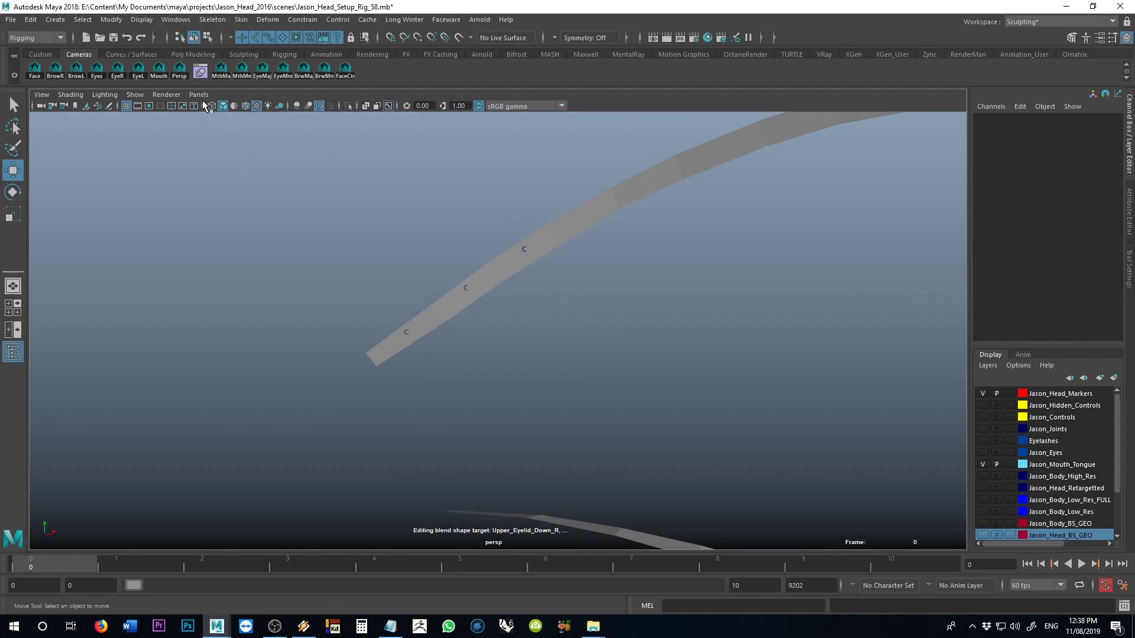
click(176, 19)
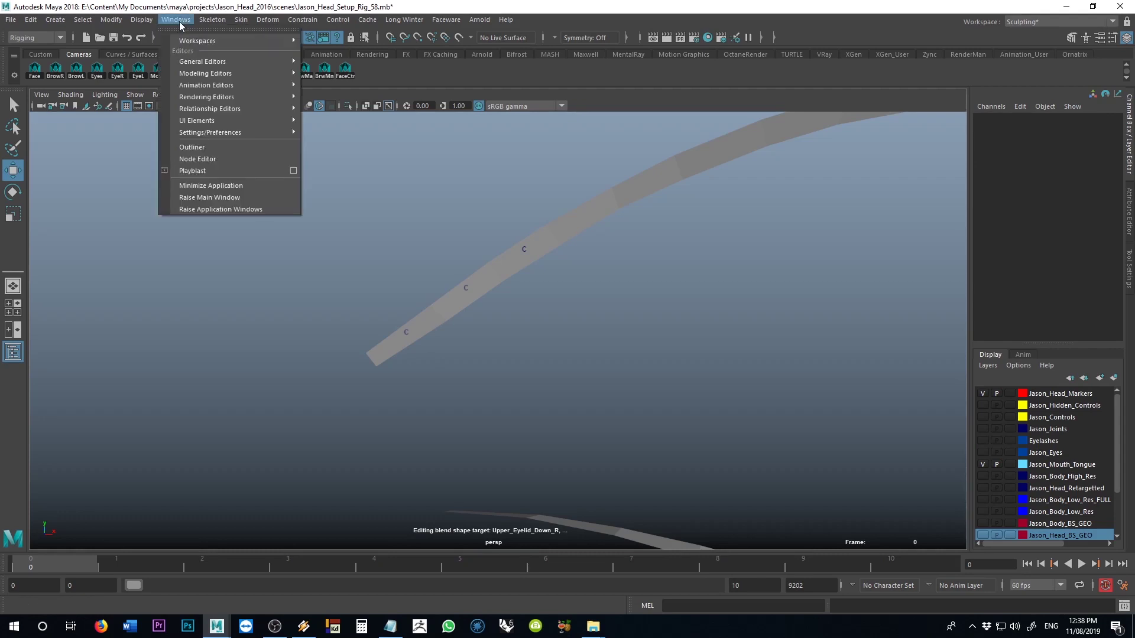
click(214, 20)
click(214, 20)
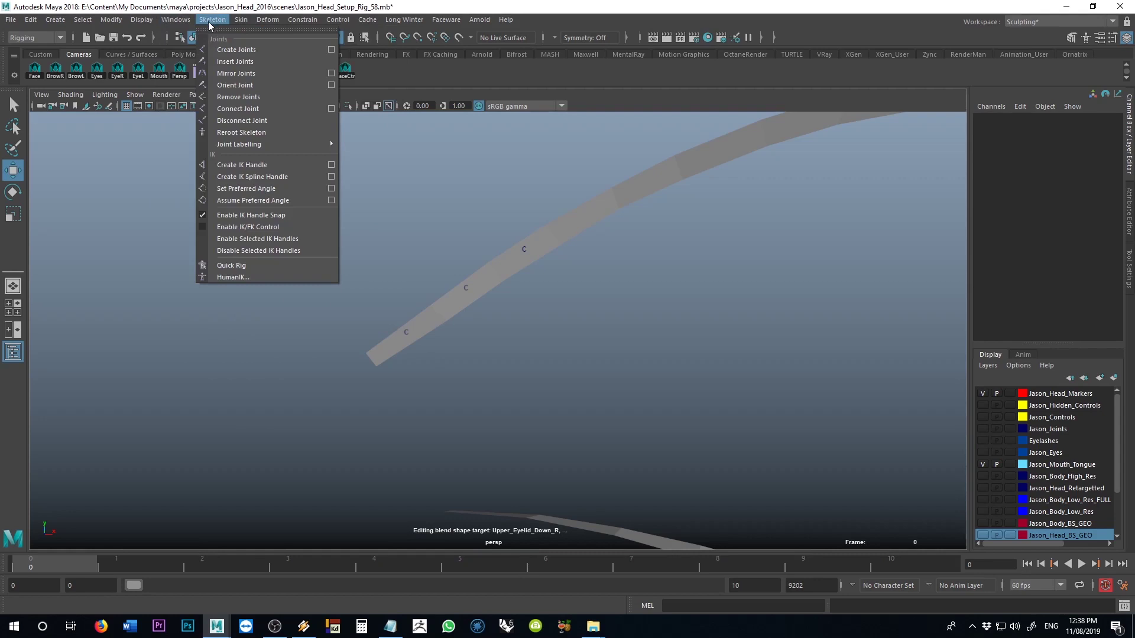
alt+drag(851, 123, 944, 382)
alt+middle_drag(943, 382, 747, 293)
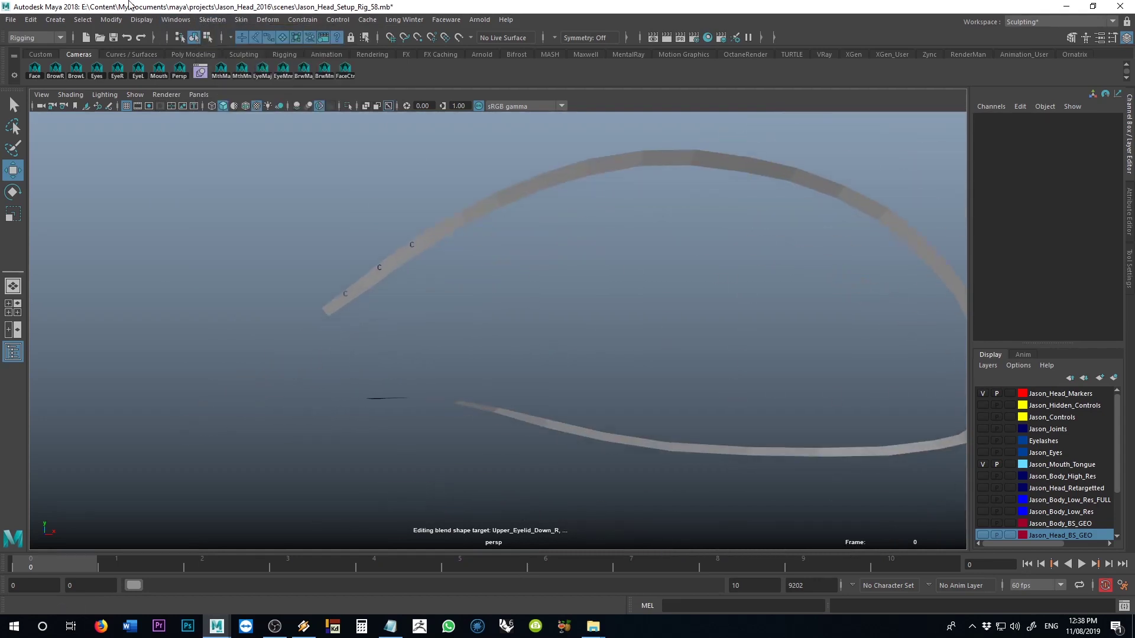
click(232, 19)
mouse_move(213, 20)
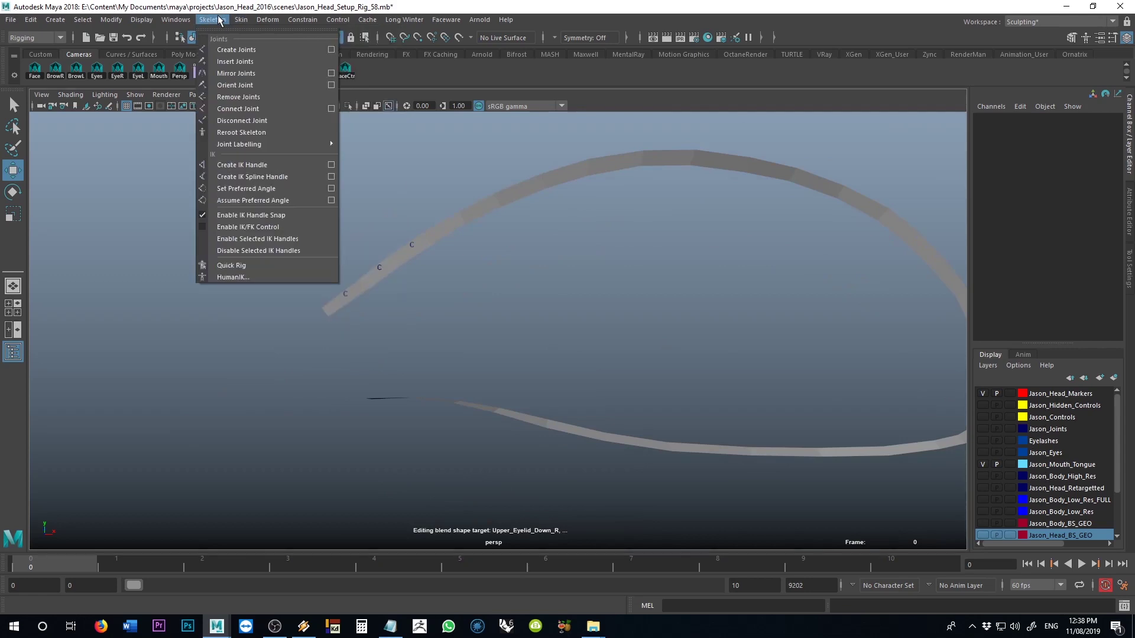
click(227, 50)
key(space)
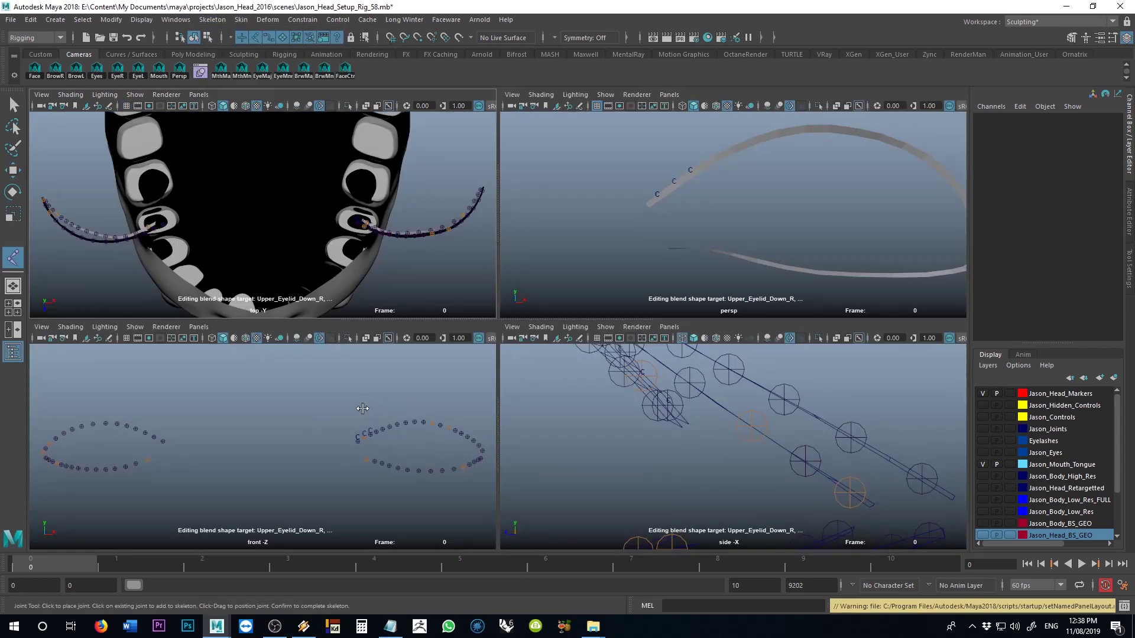
key(space)
key(f)
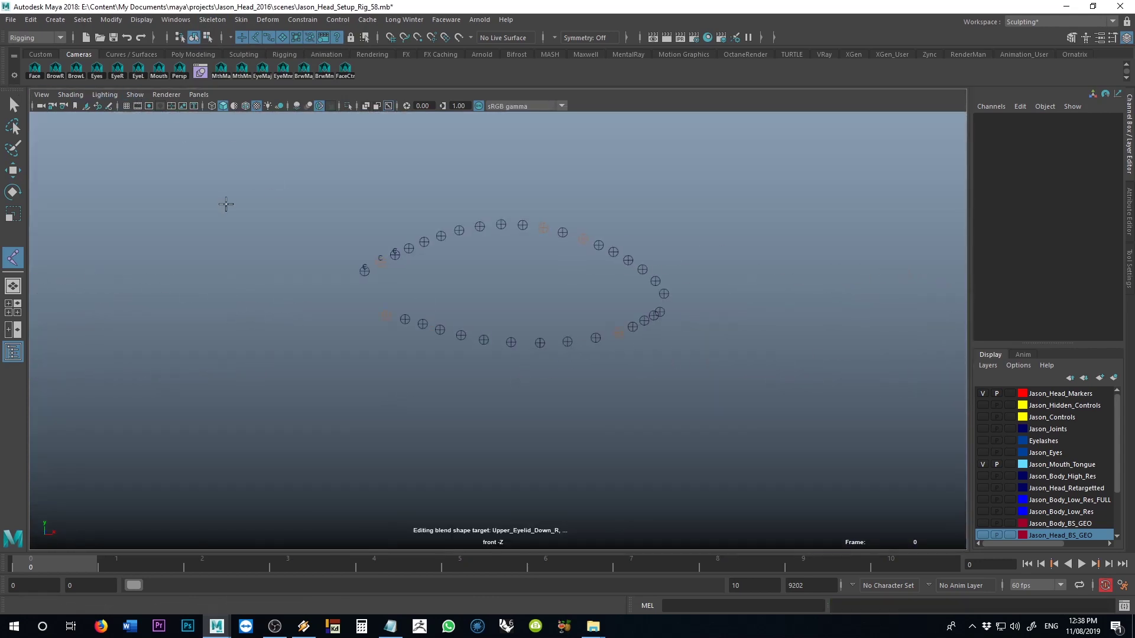
scroll(483, 322, up, 8)
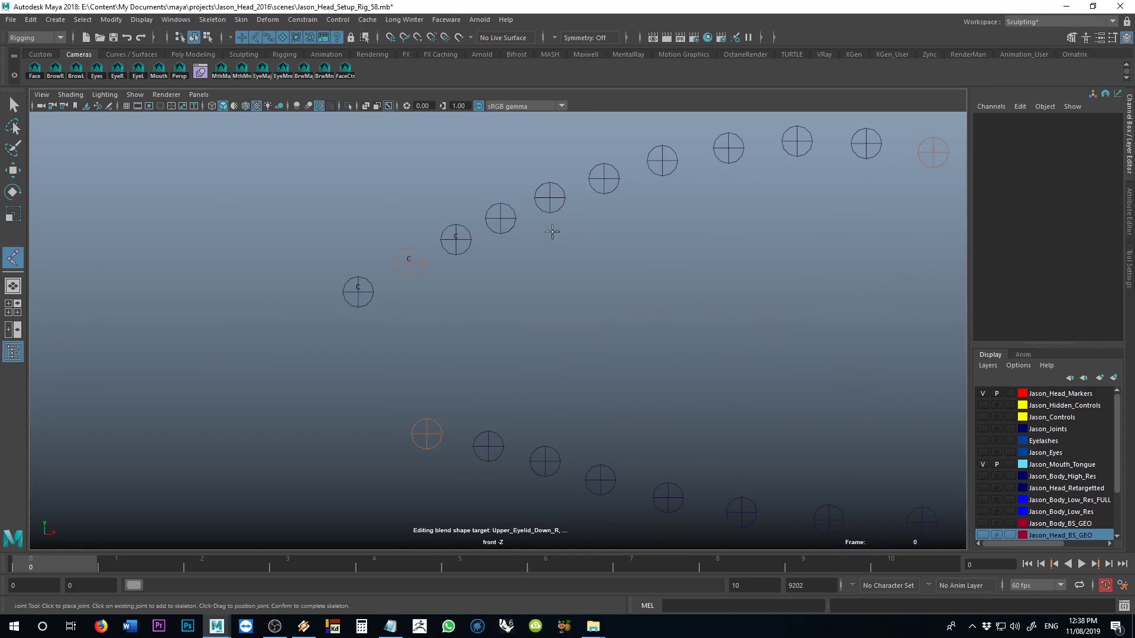
alt+middle_drag(881, 179, 780, 196)
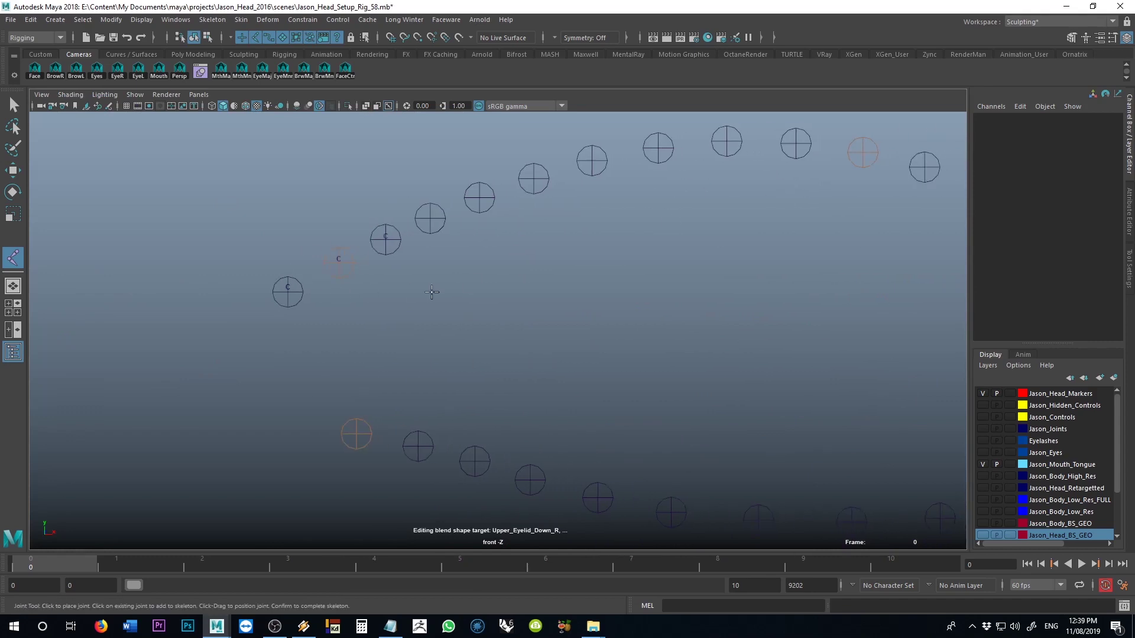
click(373, 341)
click(446, 338)
click(558, 337)
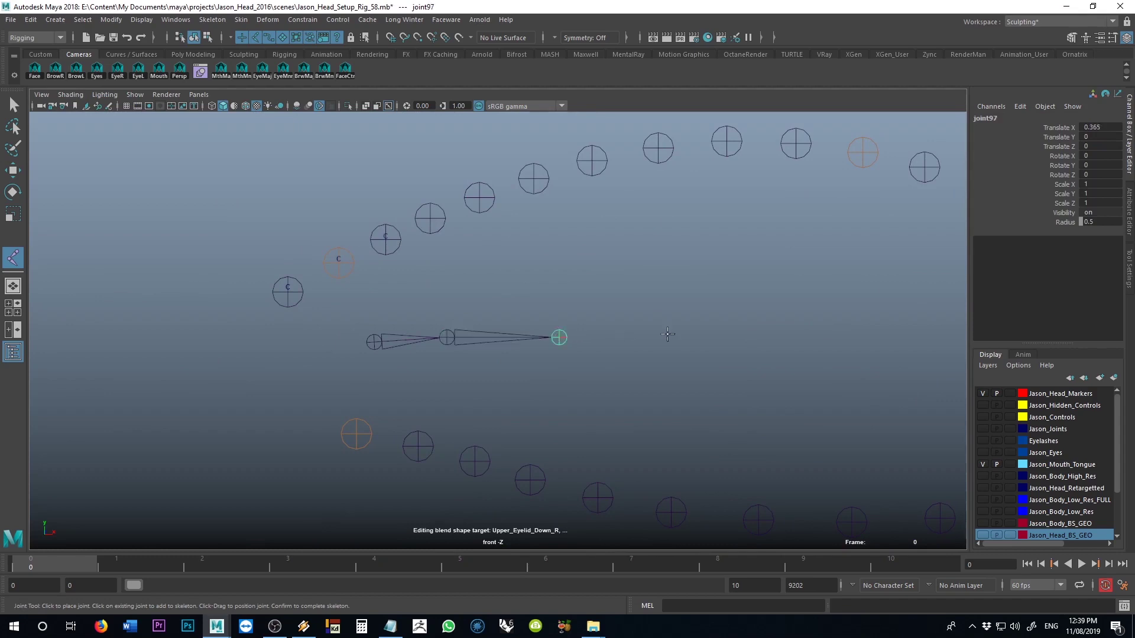
click(667, 336)
key(w)
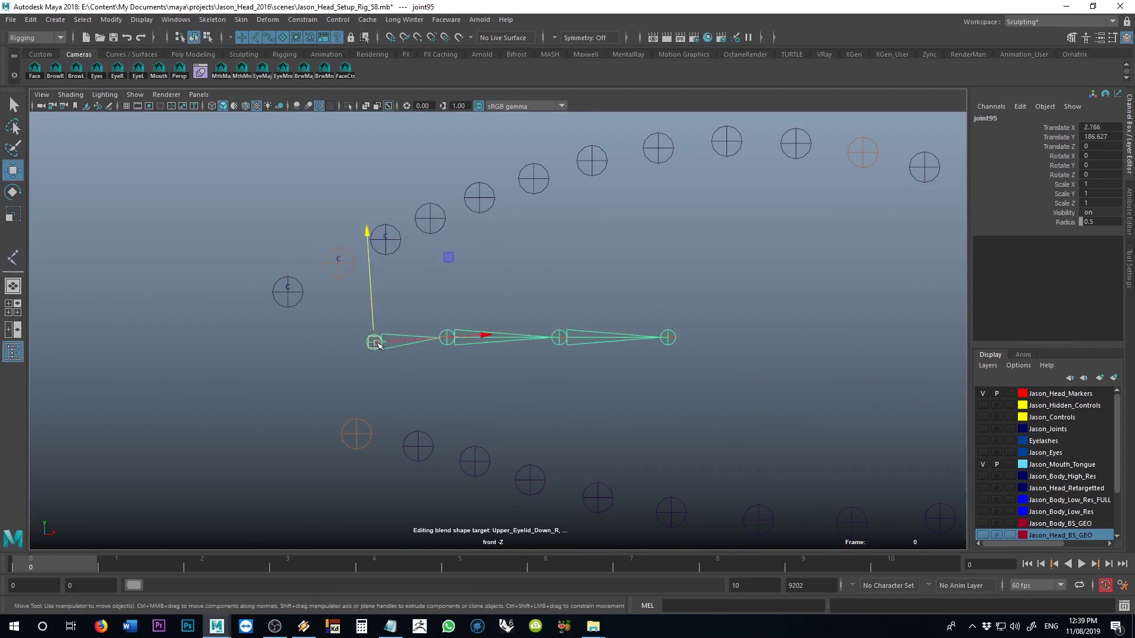
key(v)
drag(375, 342, 338, 262)
click(361, 289)
key(v)
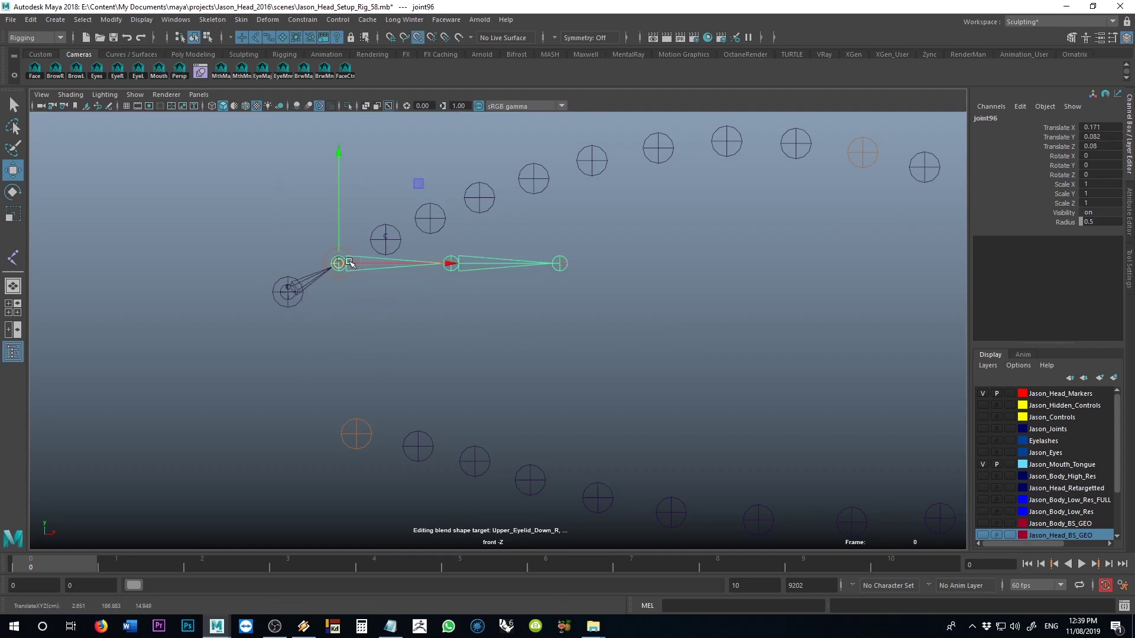
click(449, 264)
key(v)
drag(447, 265, 386, 242)
key(ctrl+z)
key(ctrl+z)
key(ctrl+z)
key(ctrl+z)
key(ctrl+z)
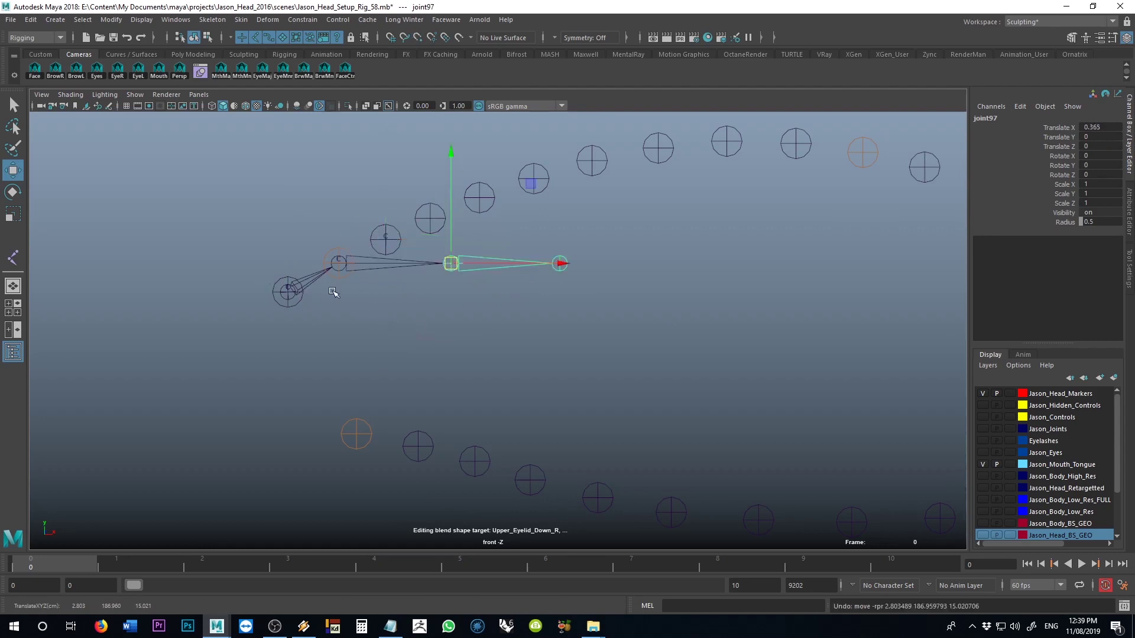
key(Delete)
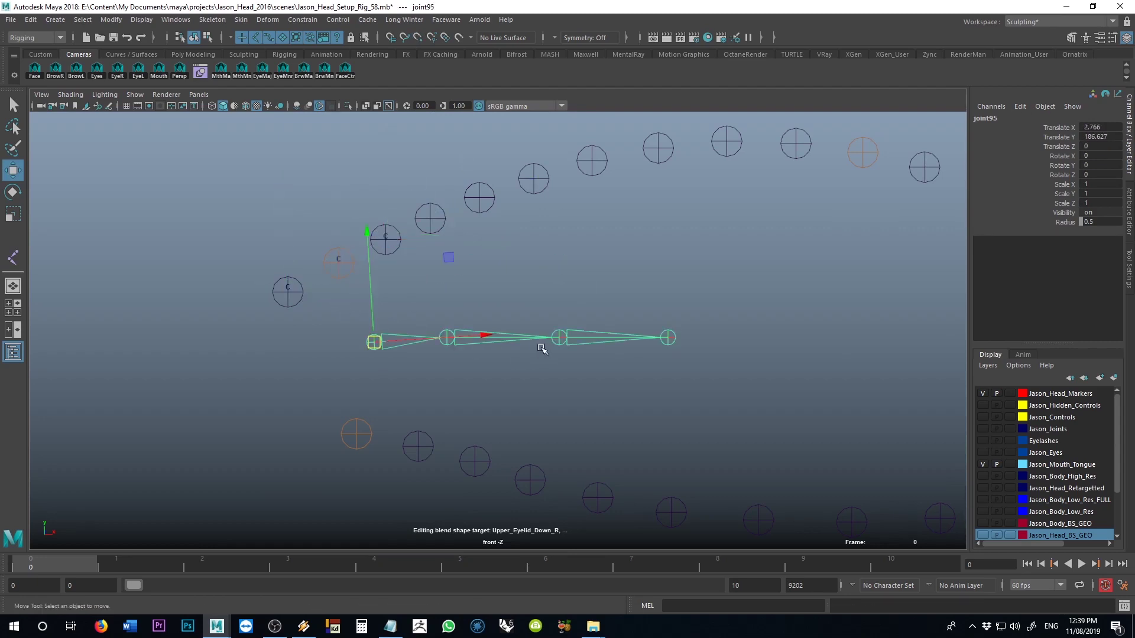
key(space)
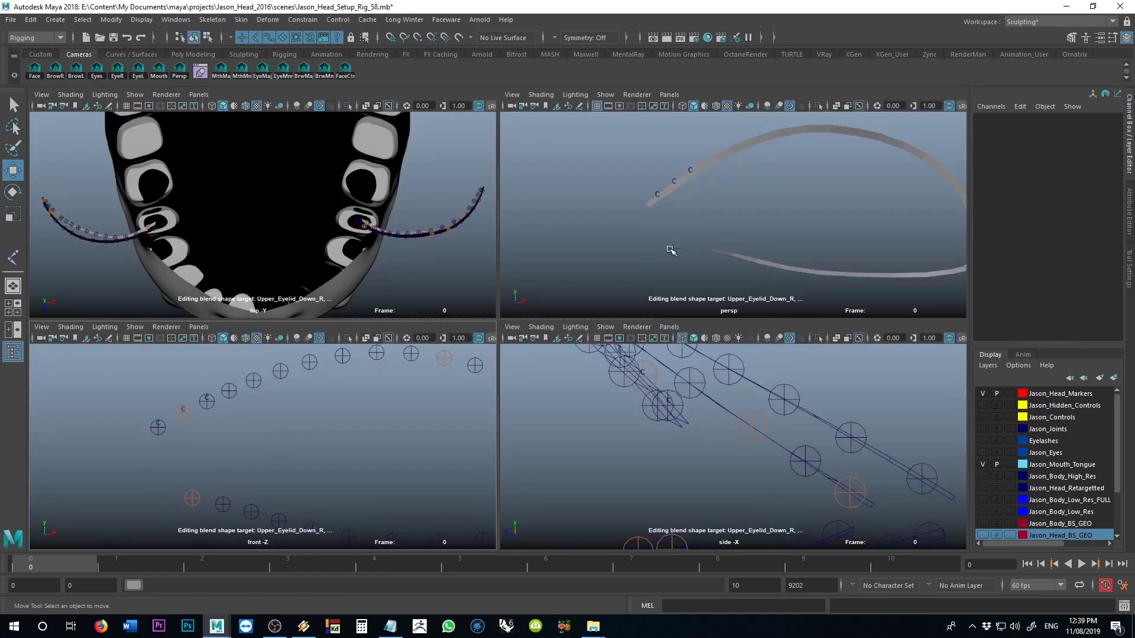
key(space)
alt+drag(480, 274, 522, 264)
drag(379, 177, 792, 381)
click(688, 259)
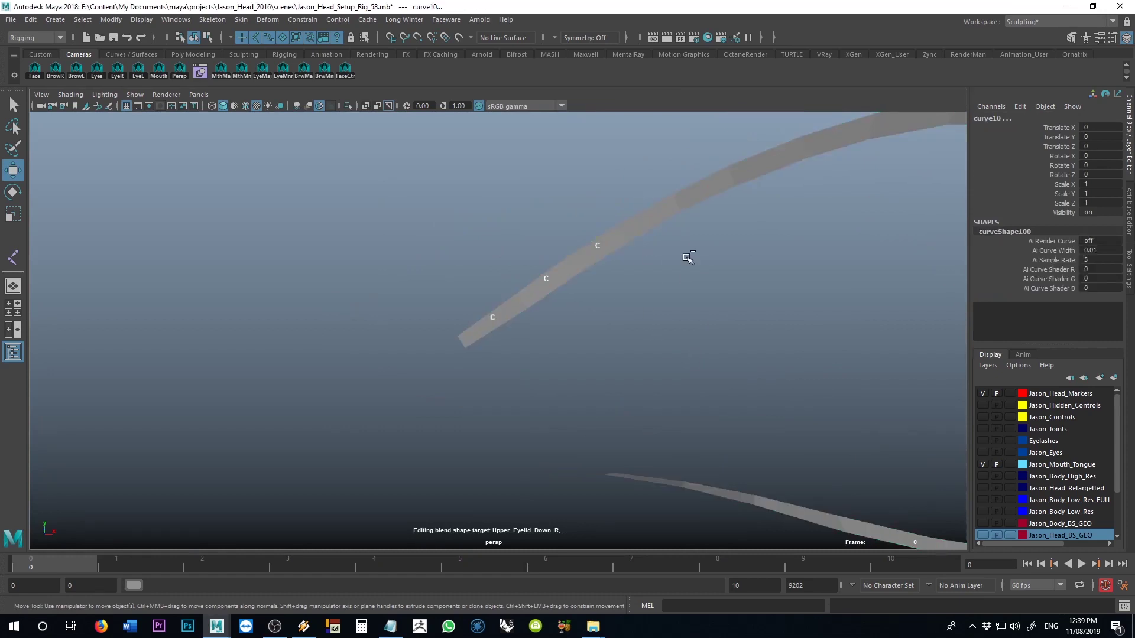
click(688, 259)
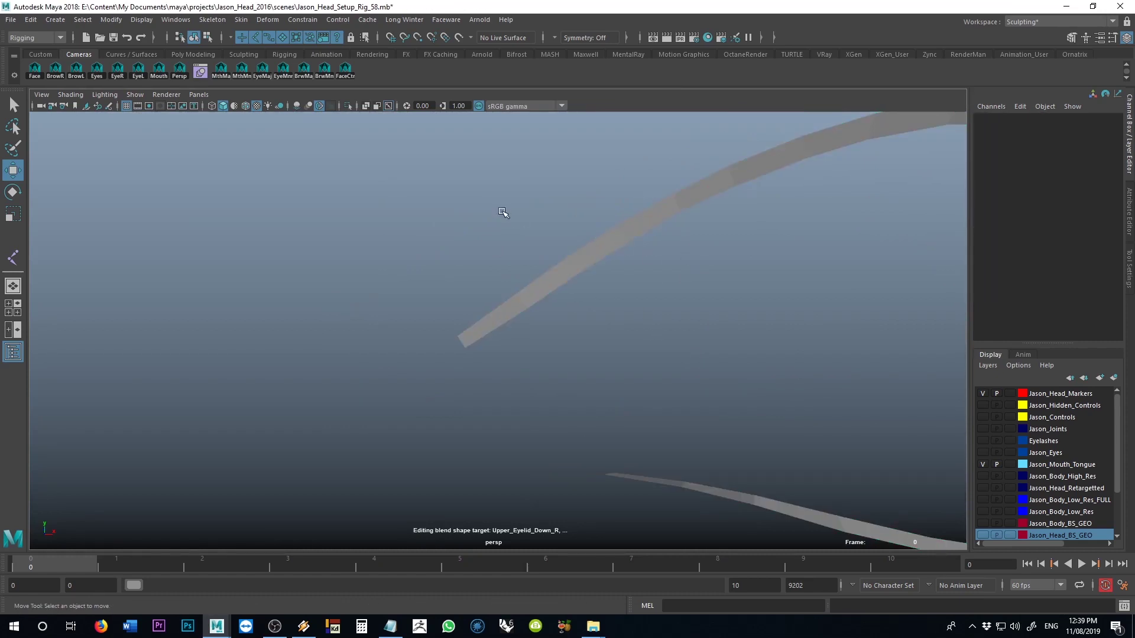
scroll(633, 310, up, 2)
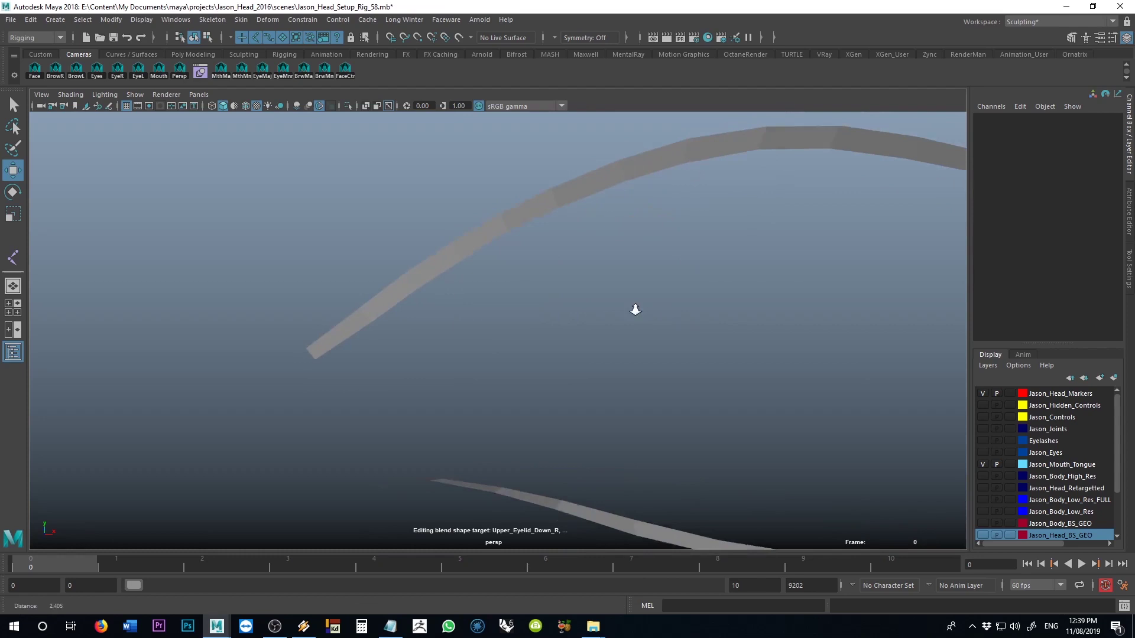
scroll(636, 310, down, 2)
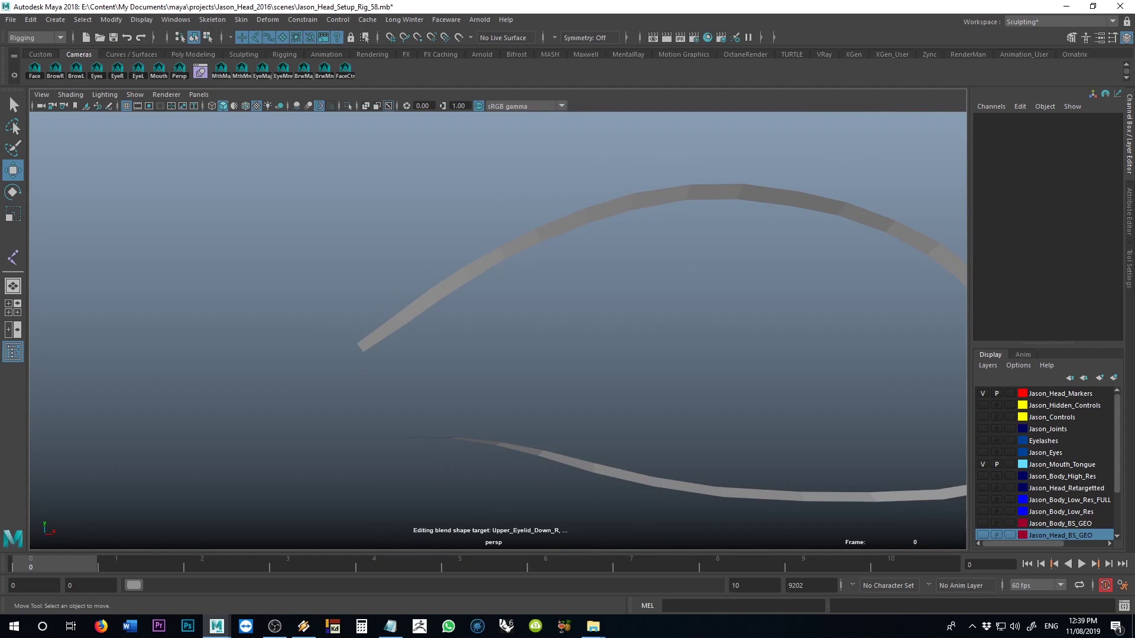
- Frame the Eyelid_Upper_L_Jnt_GRP and turn on Show > Joints to inspect the eyelid joints
key(f)
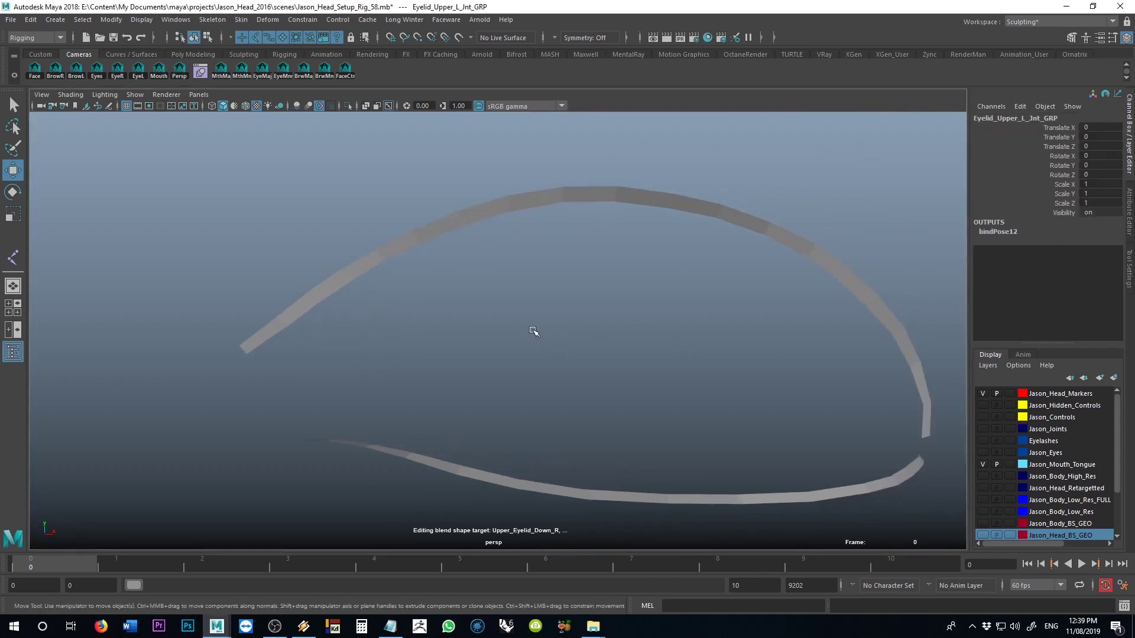
click(135, 94)
click(160, 286)
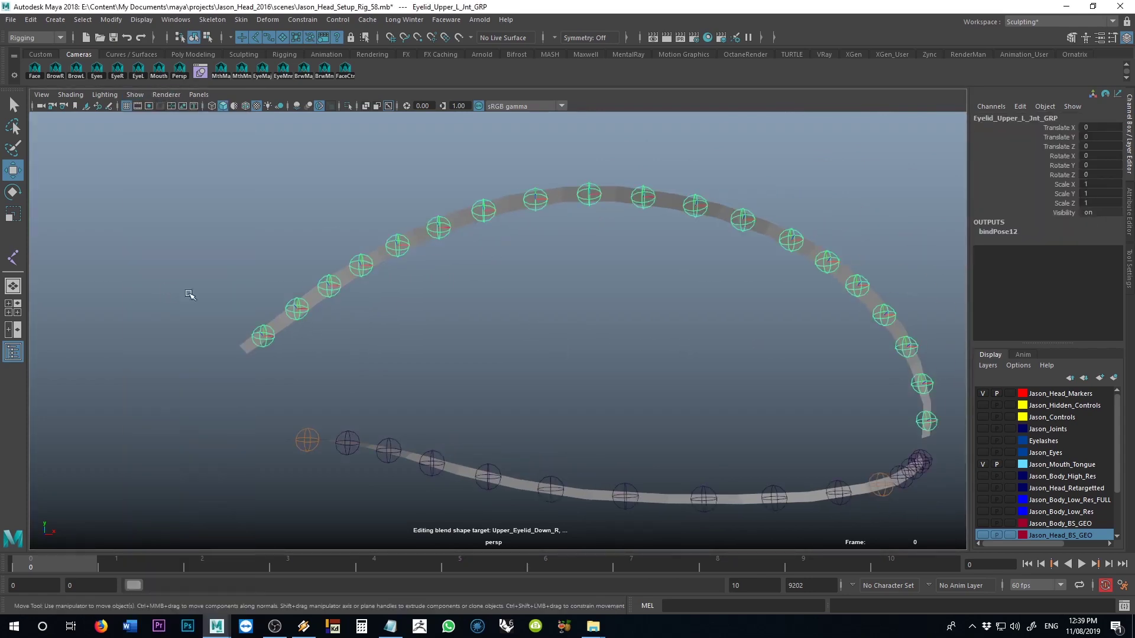
click(480, 311)
alt+drag(425, 309, 579, 318)
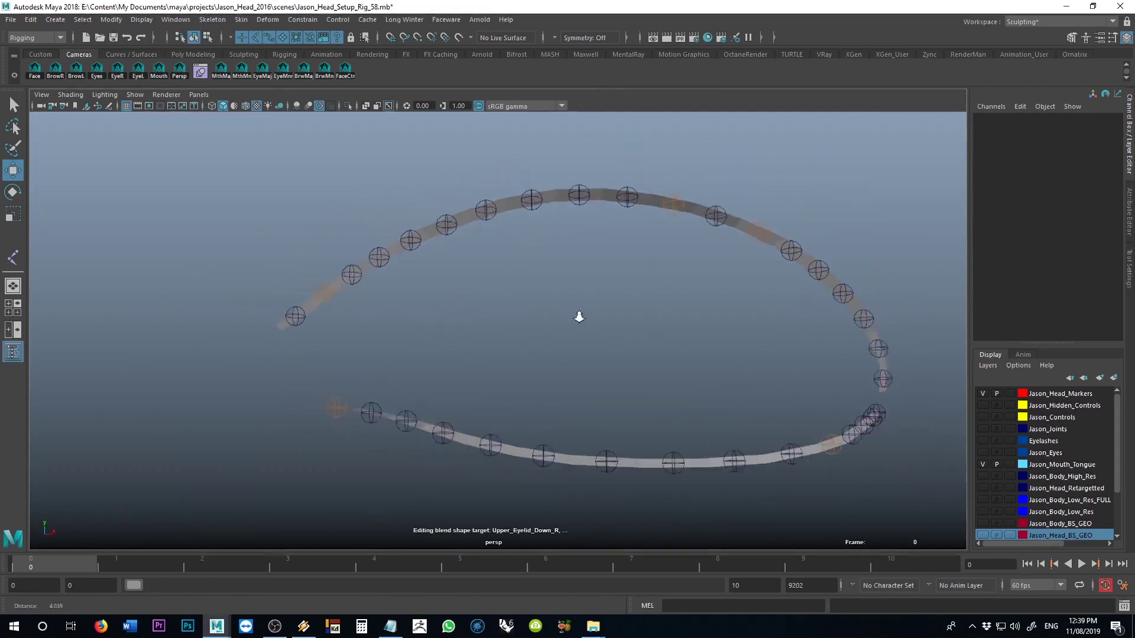
scroll(580, 318, down, 3)
scroll(557, 291, up, 4)
alt+middle_drag(653, 301, 585, 380)
alt+drag(585, 380, 618, 256)
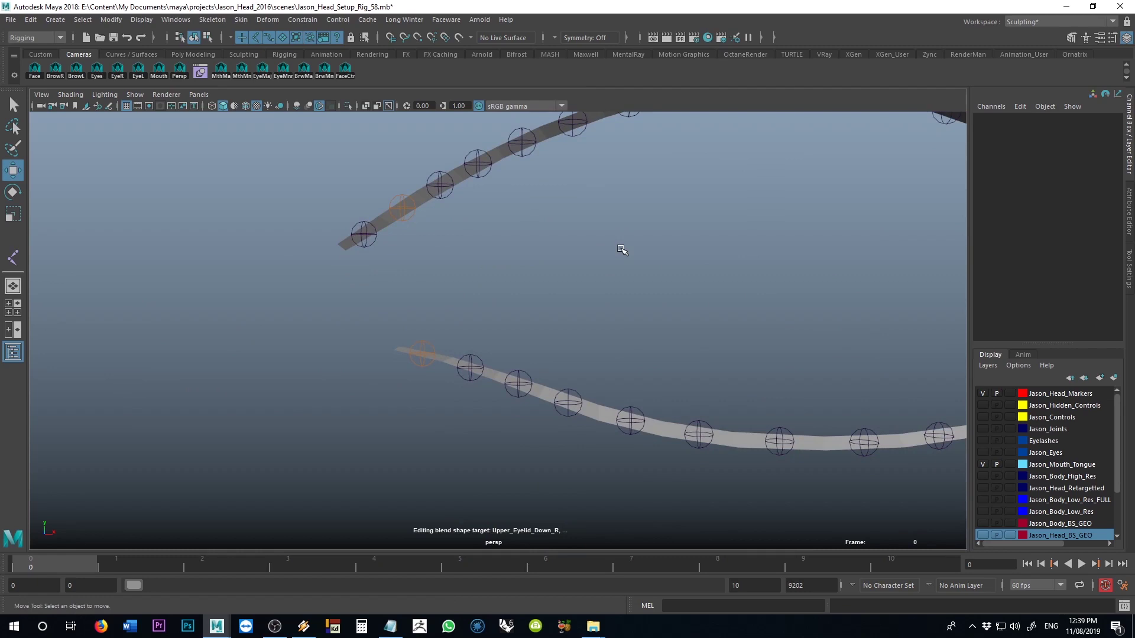
alt+right_drag(424, 259, 709, 372)
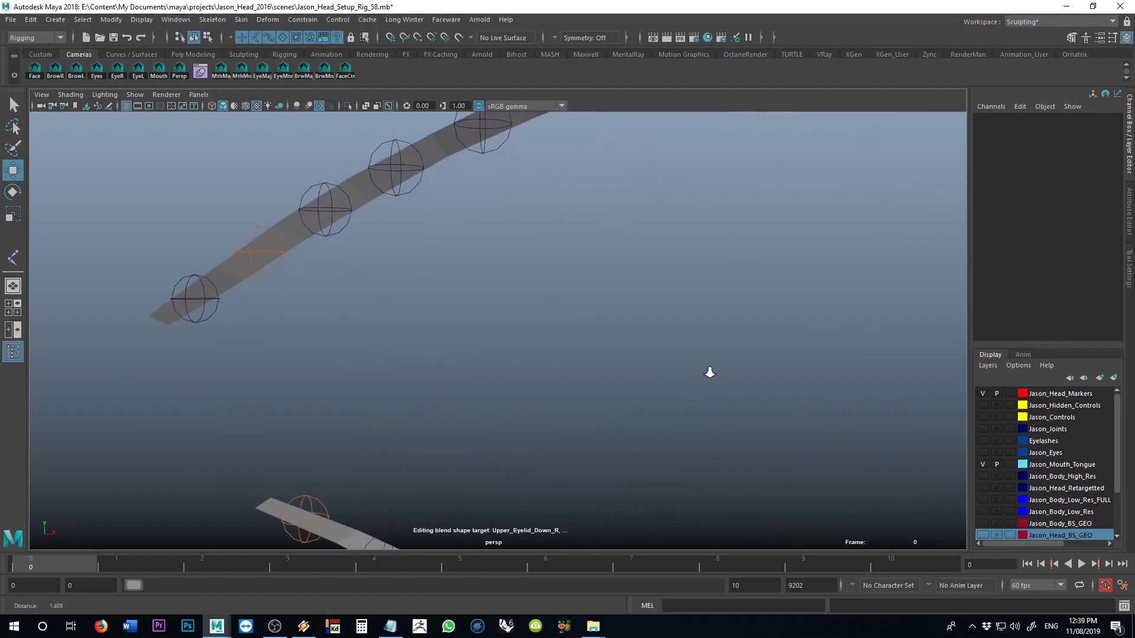
- Select Eyelash_Growth_Plane and switch the menu set to FX
click(286, 232)
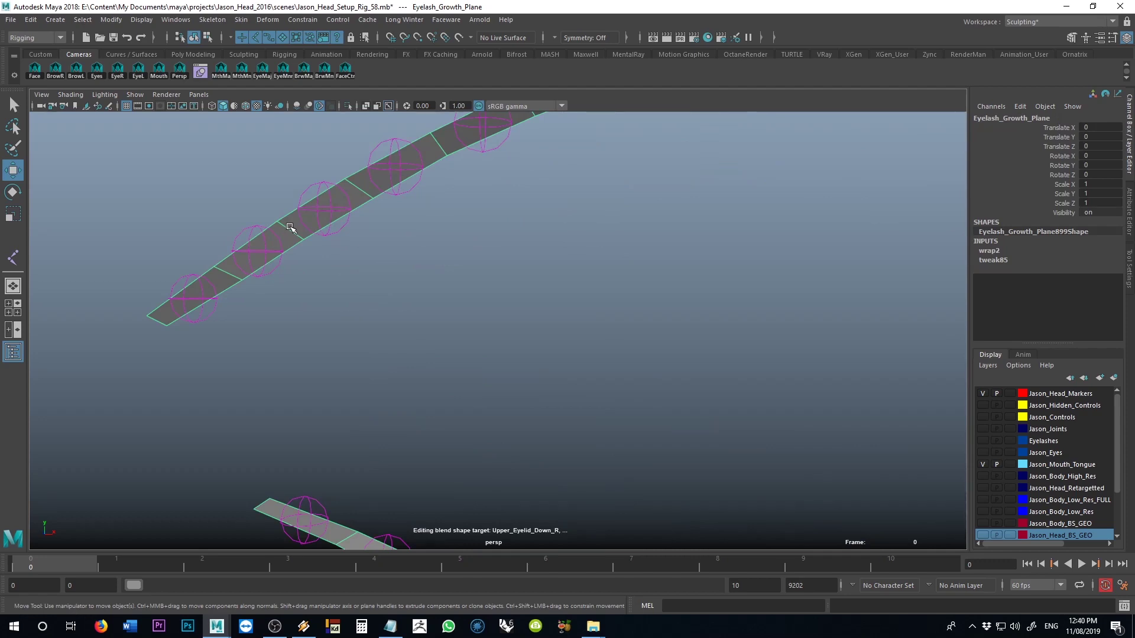
click(40, 39)
click(24, 87)
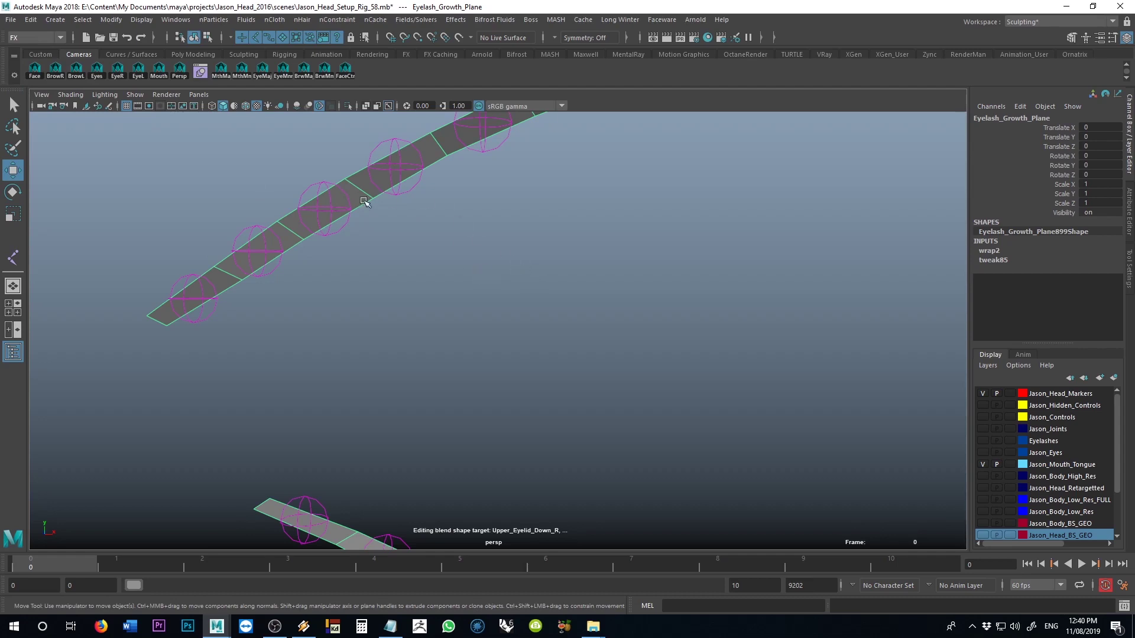
- Turn off joint display so only the eyelash growth plane strips show
alt+drag(481, 271, 752, 395)
click(135, 94)
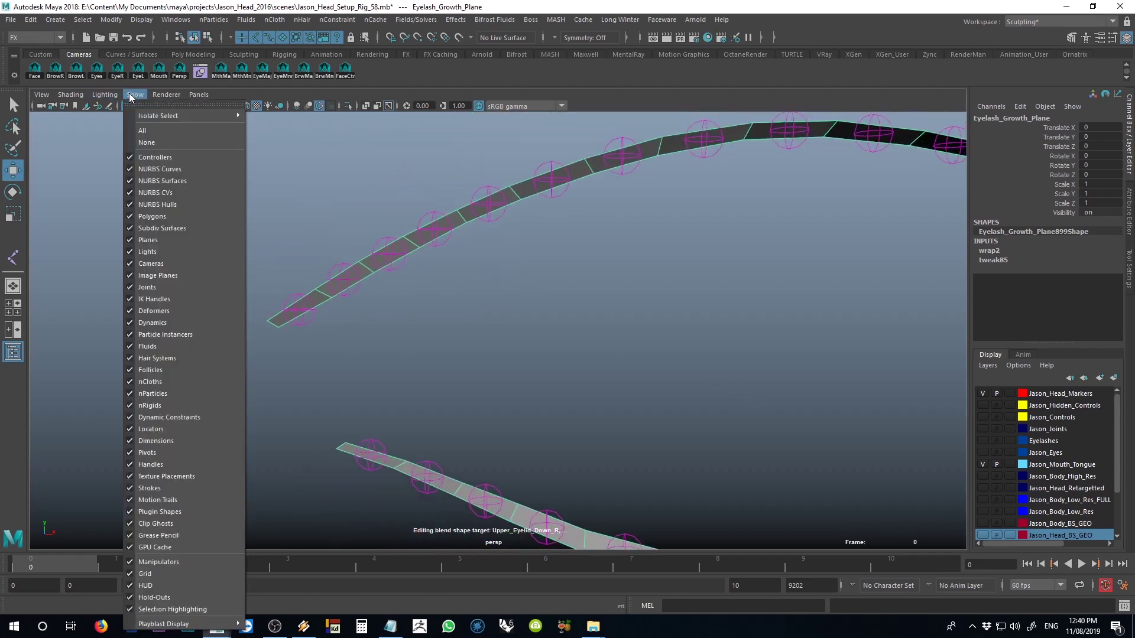
click(153, 287)
alt+right_drag(470, 317, 504, 288)
alt+drag(505, 288, 487, 242)
right_click(487, 242)
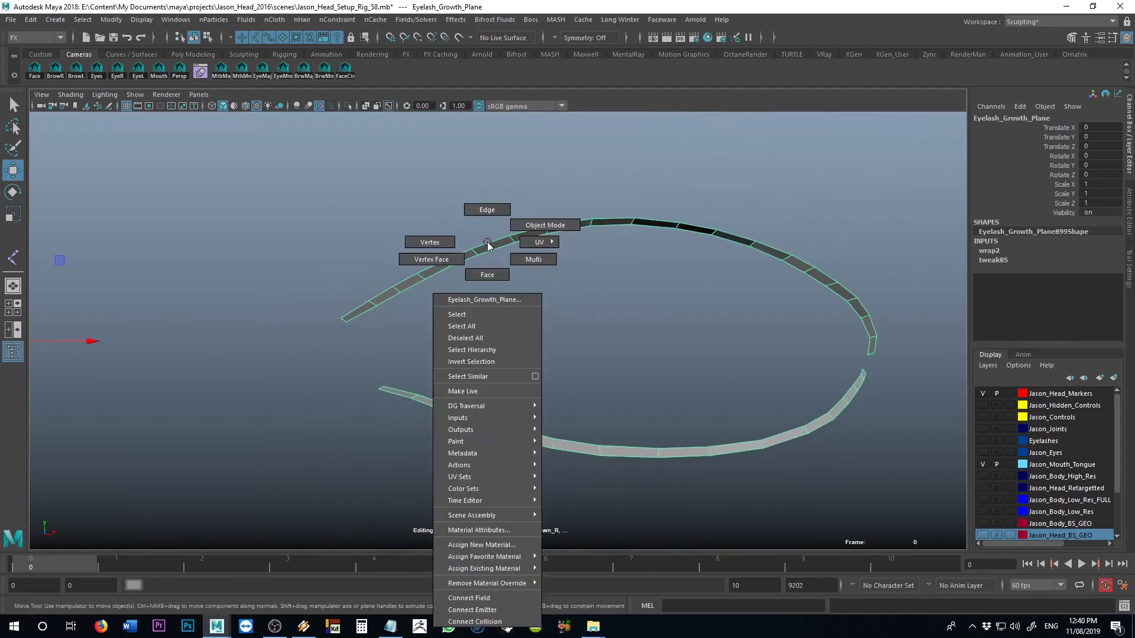
- Select the upper eyelash strip's faces and set Create Hair output to NURBS curves
click(421, 239)
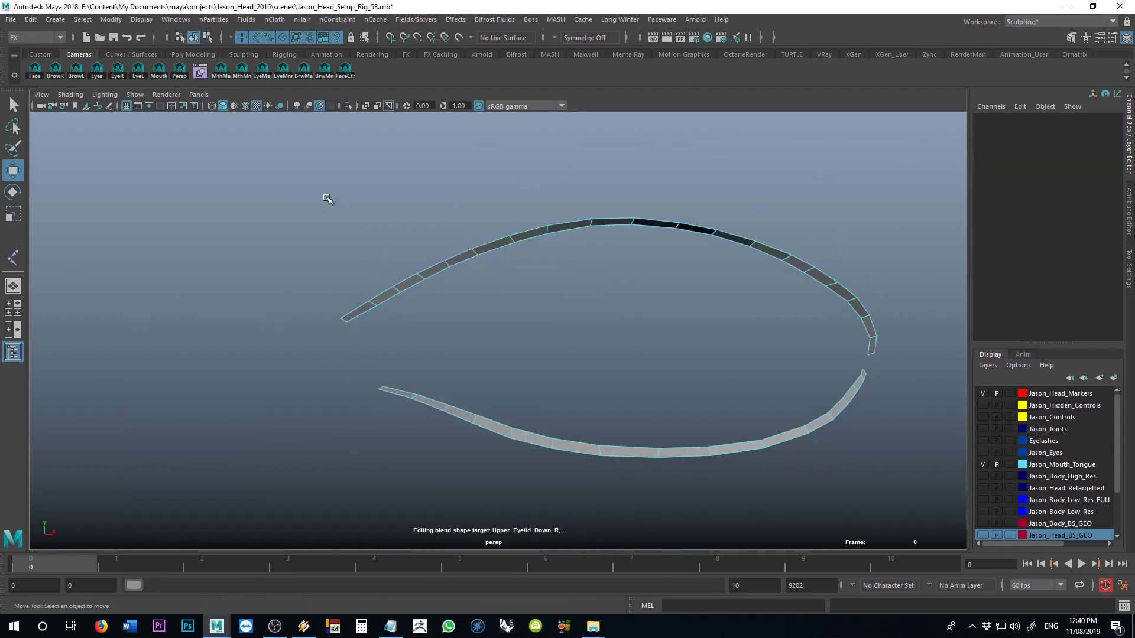
drag(301, 185, 900, 363)
click(273, 20)
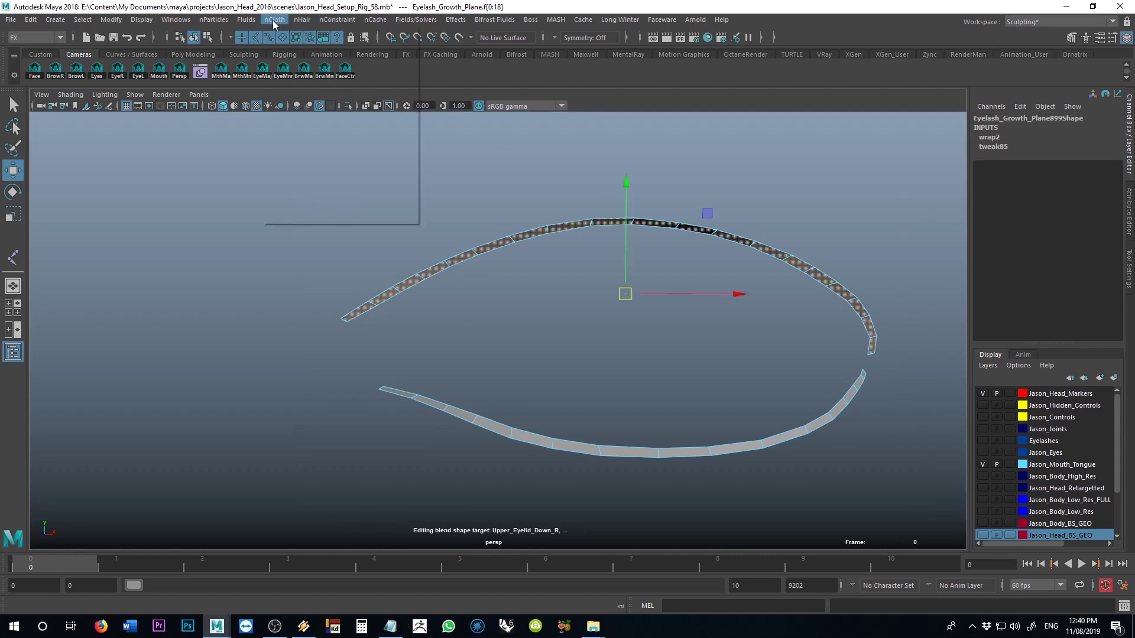
mouse_move(301, 18)
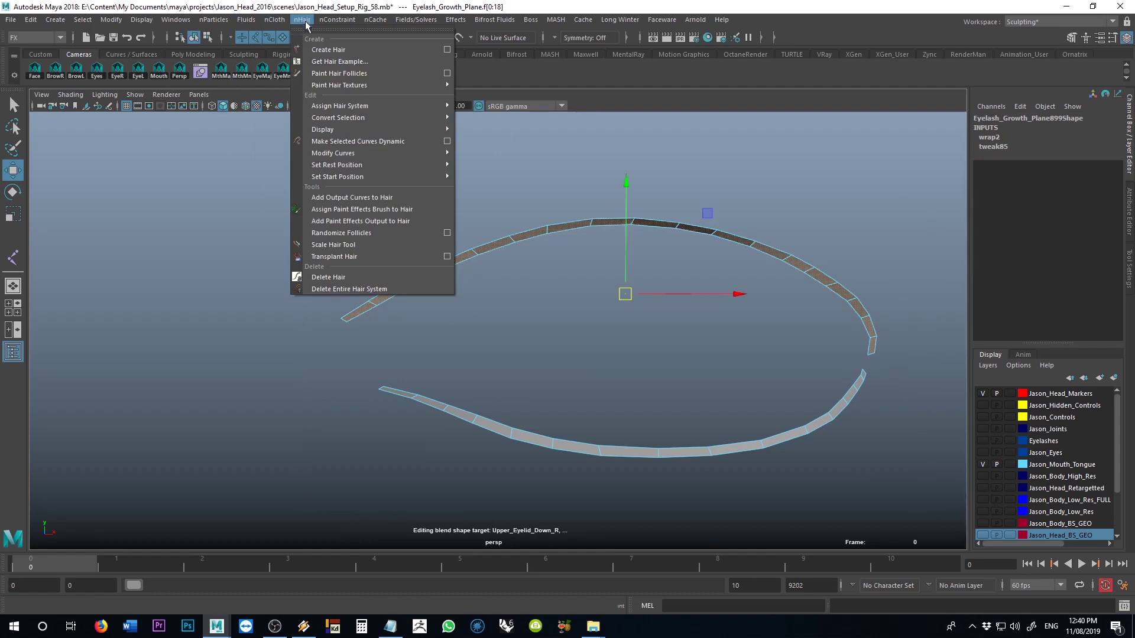
click(447, 50)
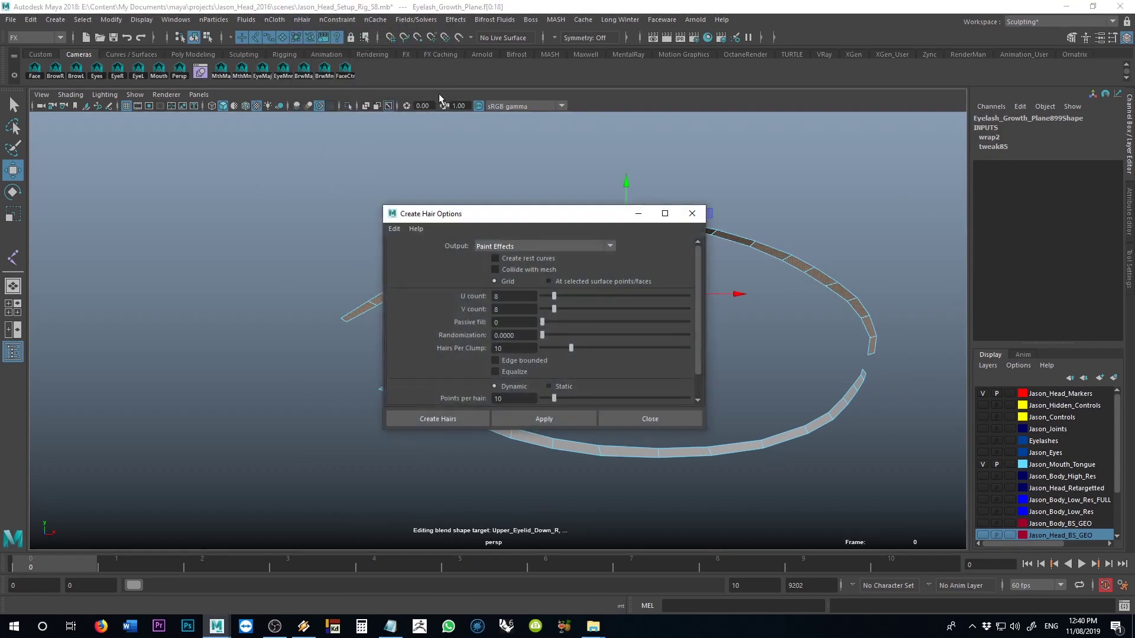
drag(516, 214, 534, 126)
click(535, 159)
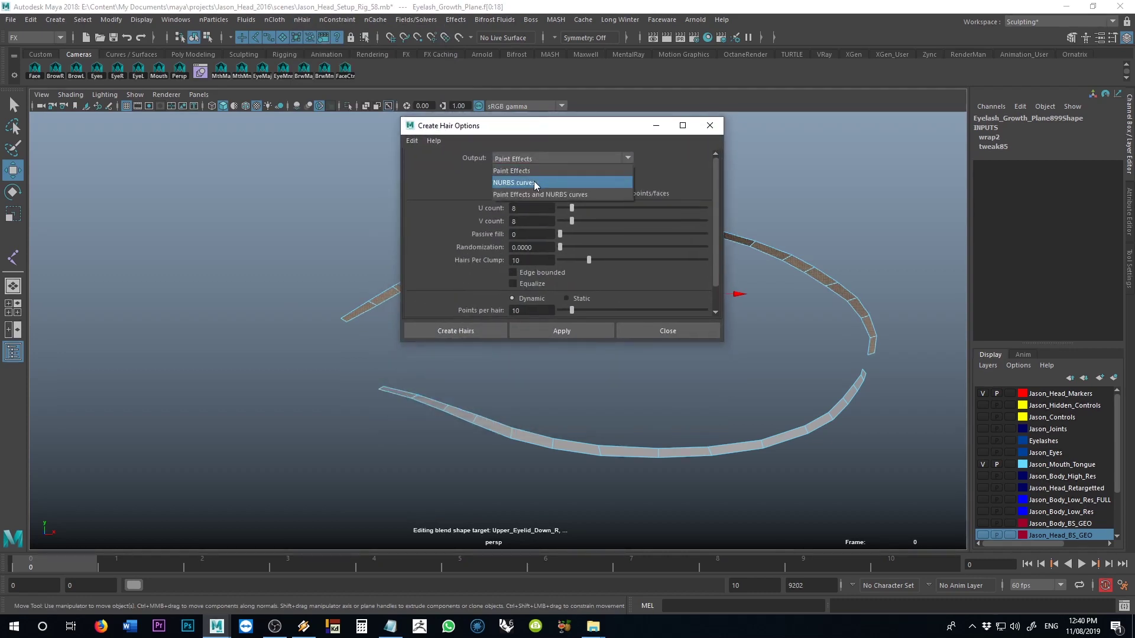
click(534, 182)
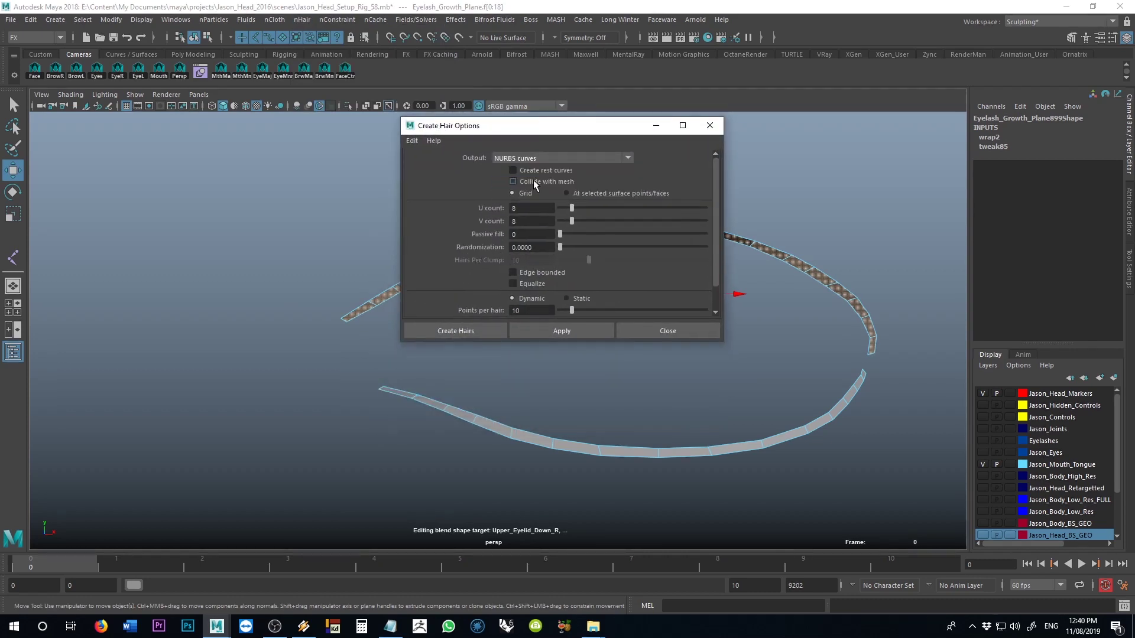
- Grow hairs at the selected faces with 2 points per hair and length 0.1
click(588, 194)
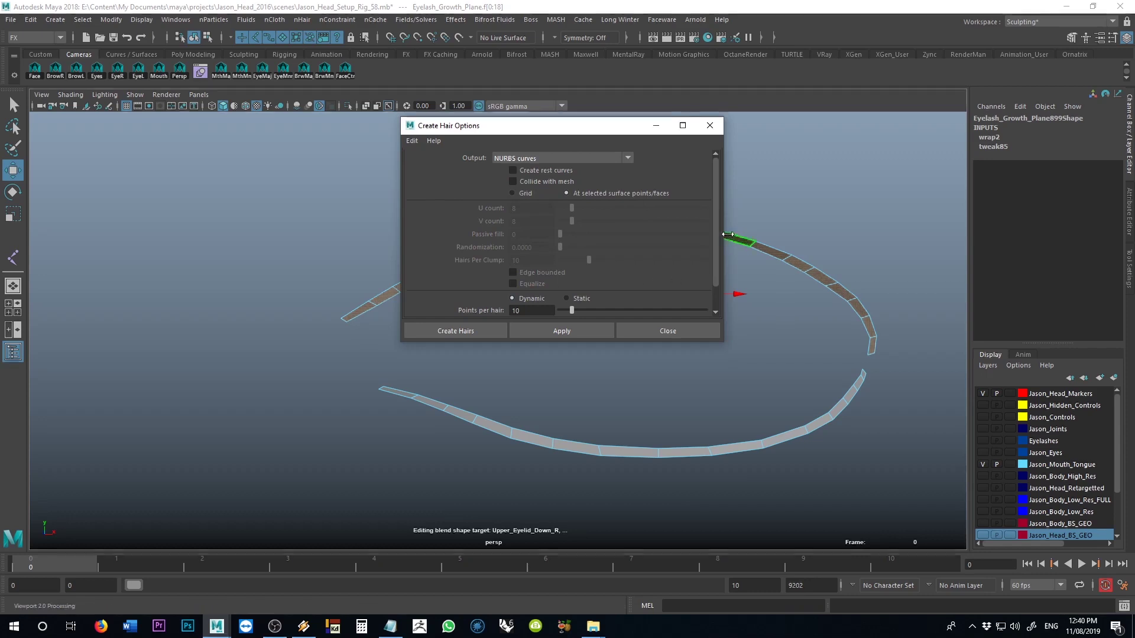
drag(717, 238, 718, 261)
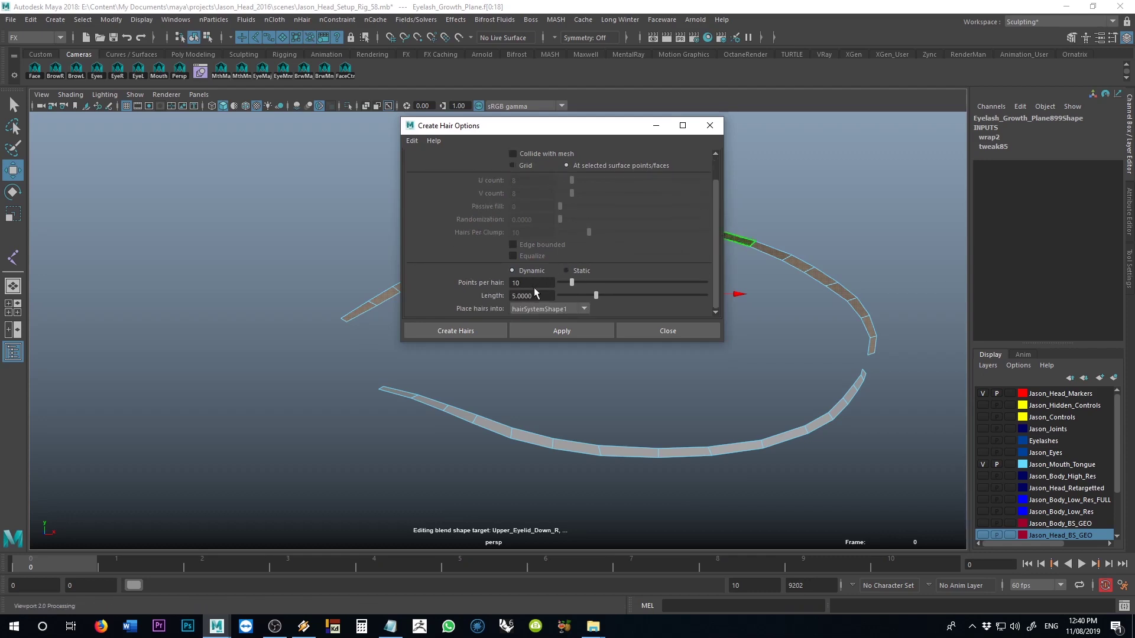
drag(571, 286, 541, 284)
drag(594, 295, 534, 295)
click(542, 294)
text(0.1)
key(Return)
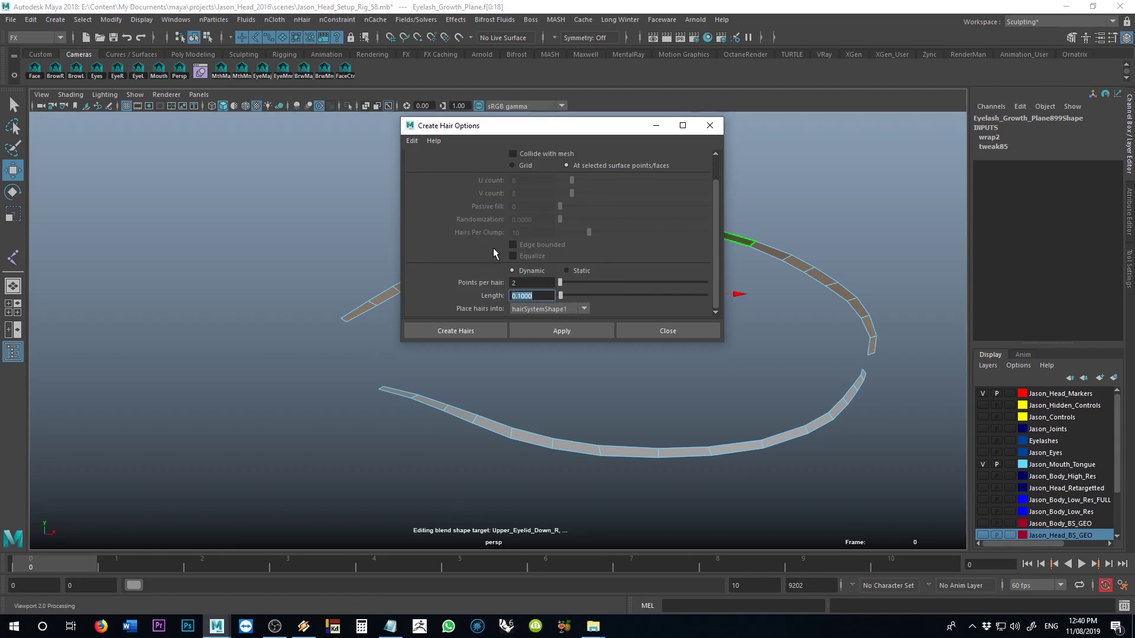
click(576, 335)
- Close the Create Hair options and inspect the new hair curves, such as curve136, and their output group
click(710, 125)
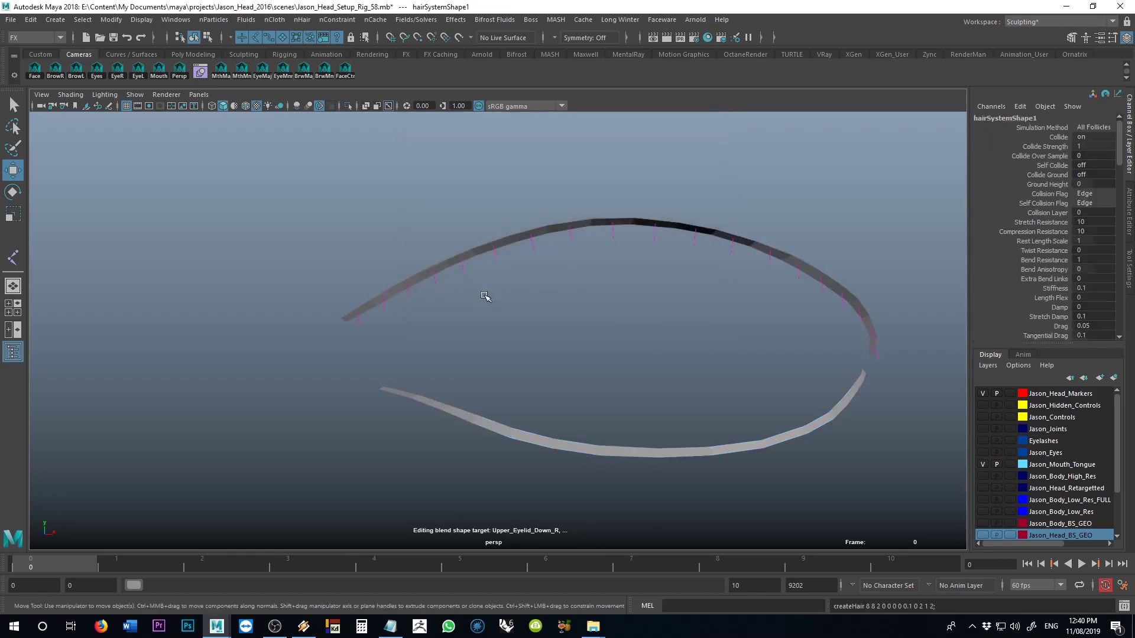
scroll(489, 299, up, 5)
scroll(500, 290, up, 3)
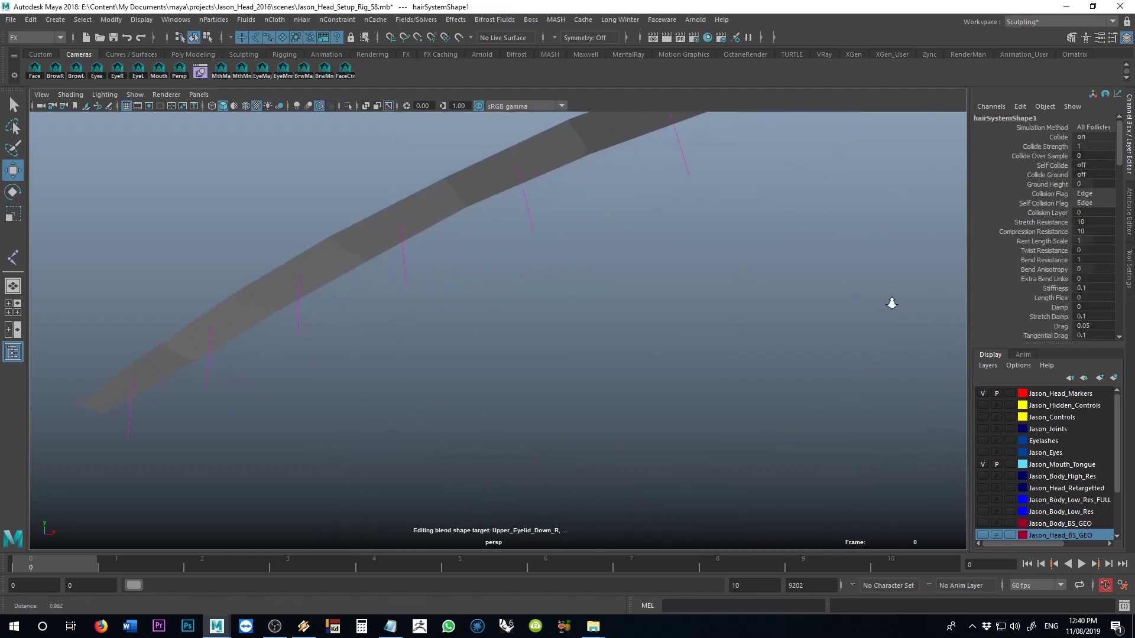
click(529, 197)
mouse_move(461, 256)
alt+mouse_down()
mouse_move(476, 292)
mouse_move(481, 246)
alt+mouse_up()
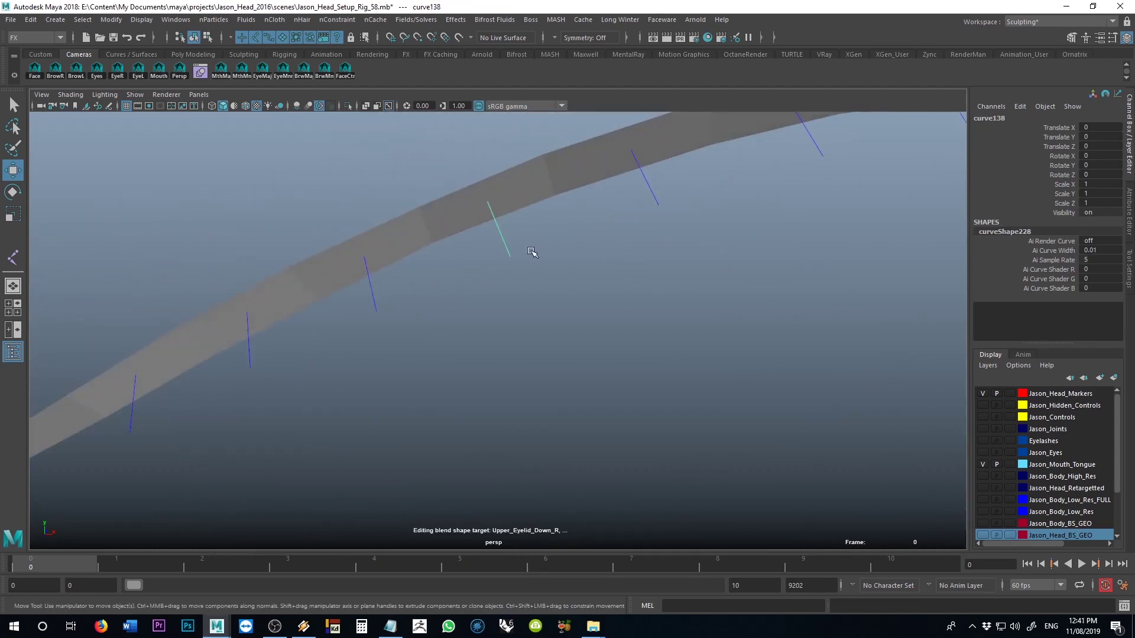
click(378, 242)
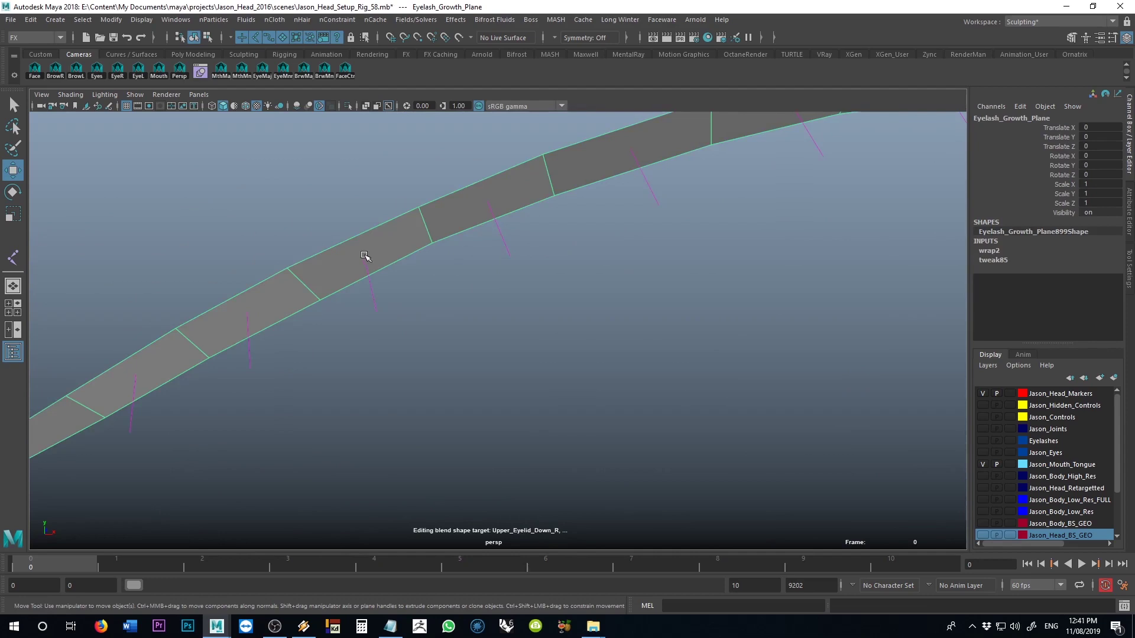
click(370, 265)
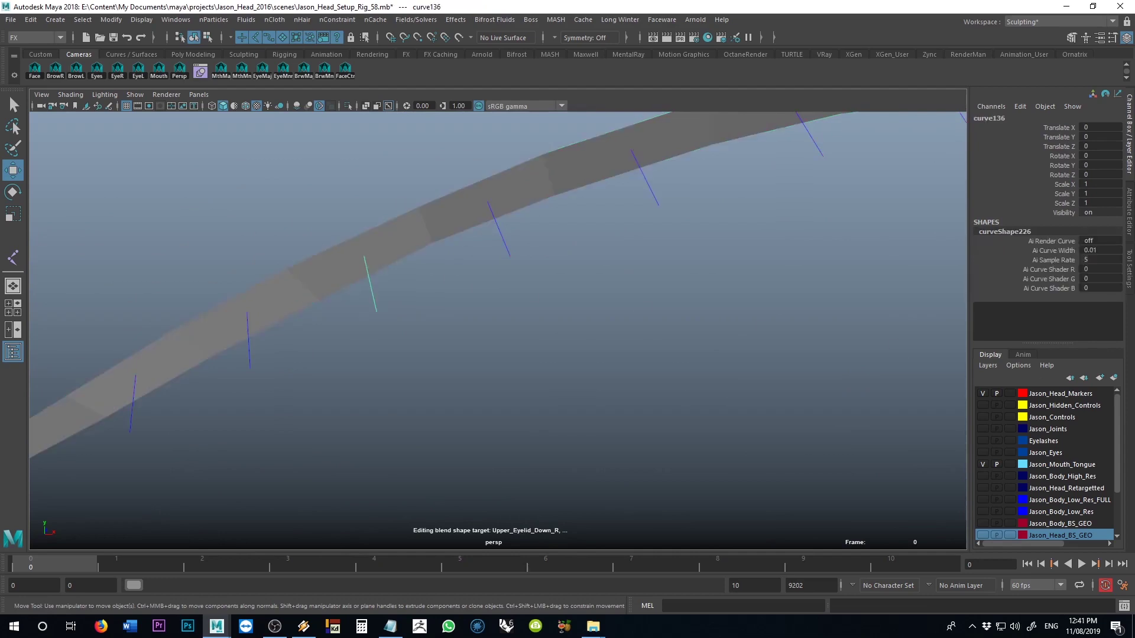
key(Up)
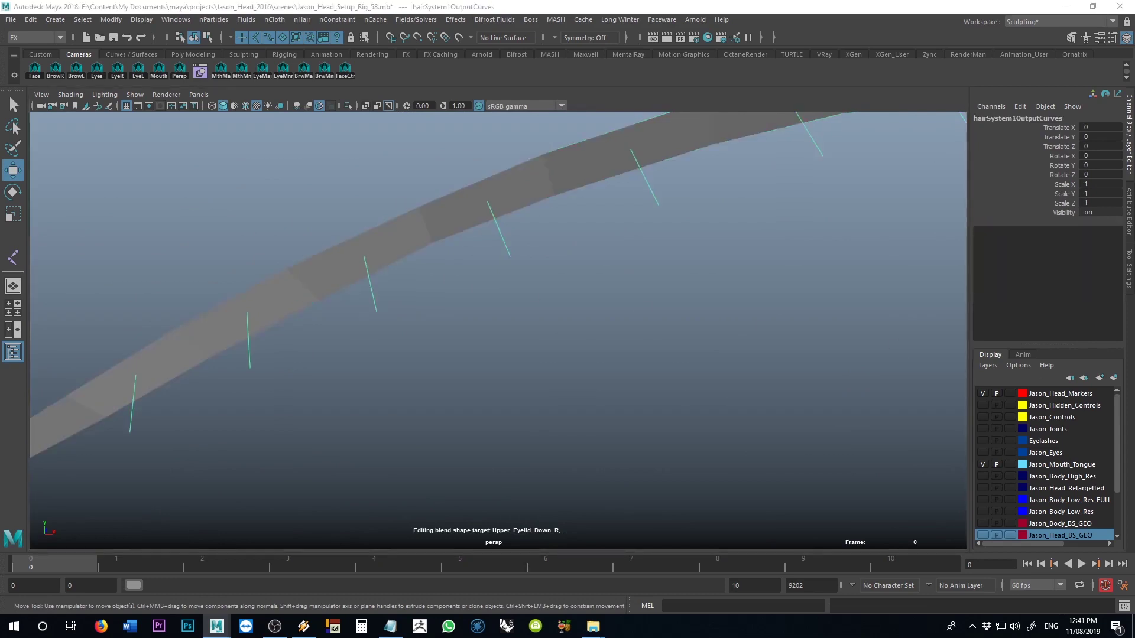
- Switch to wireframe and check the strip's follicles, e.g. Eyelash_Growth_PlaneFollicle8839, in the Outliner
key(4)
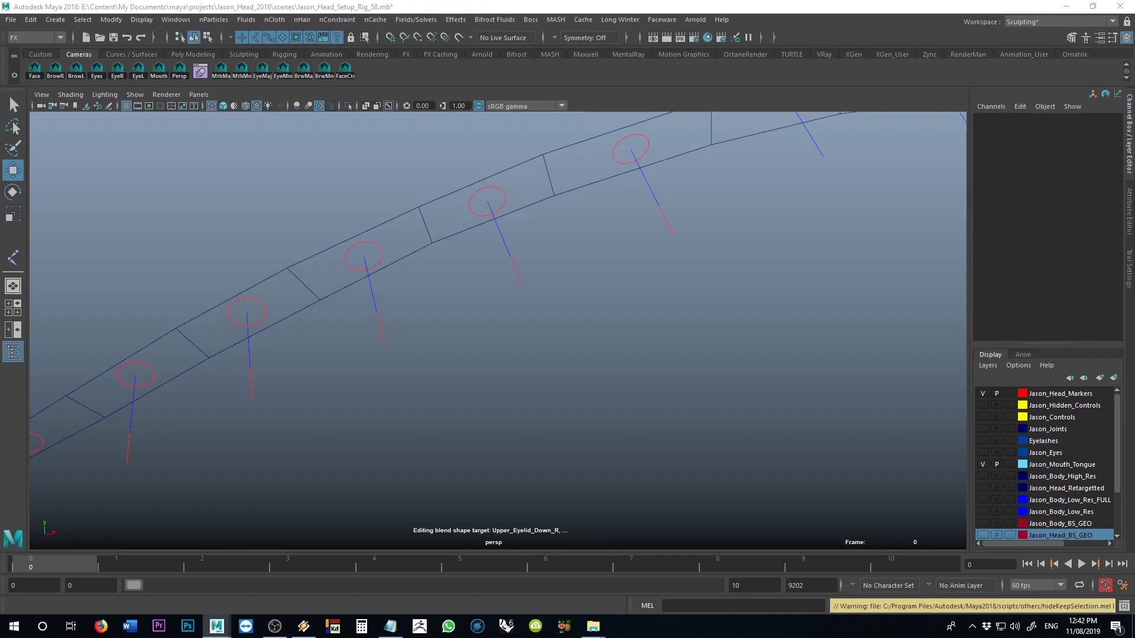
drag(922, 160, 778, 110)
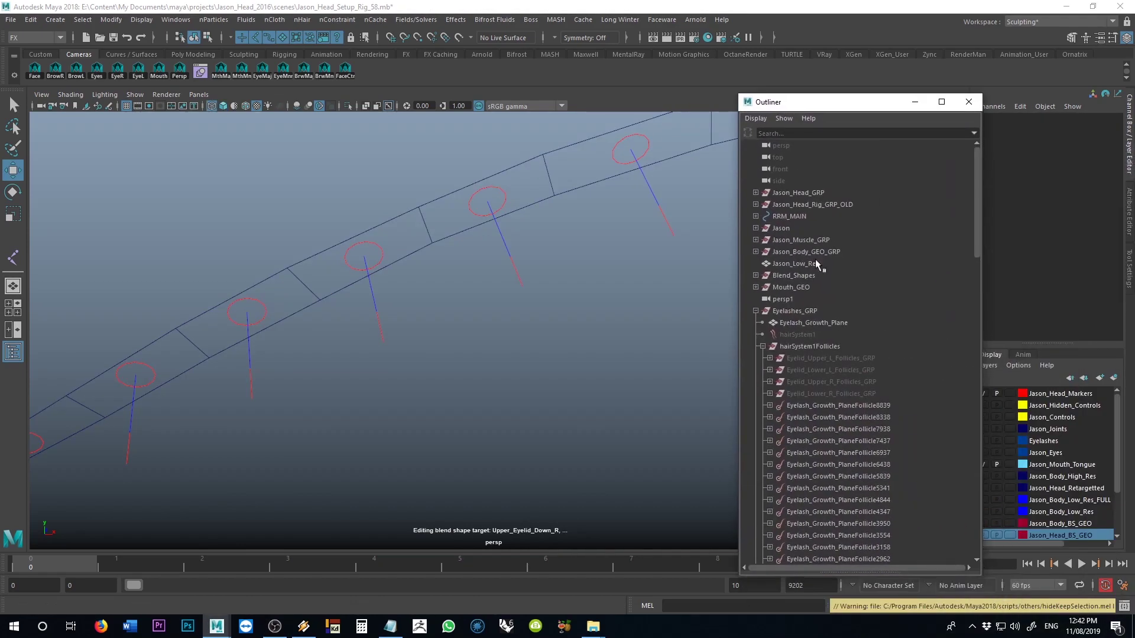
click(846, 405)
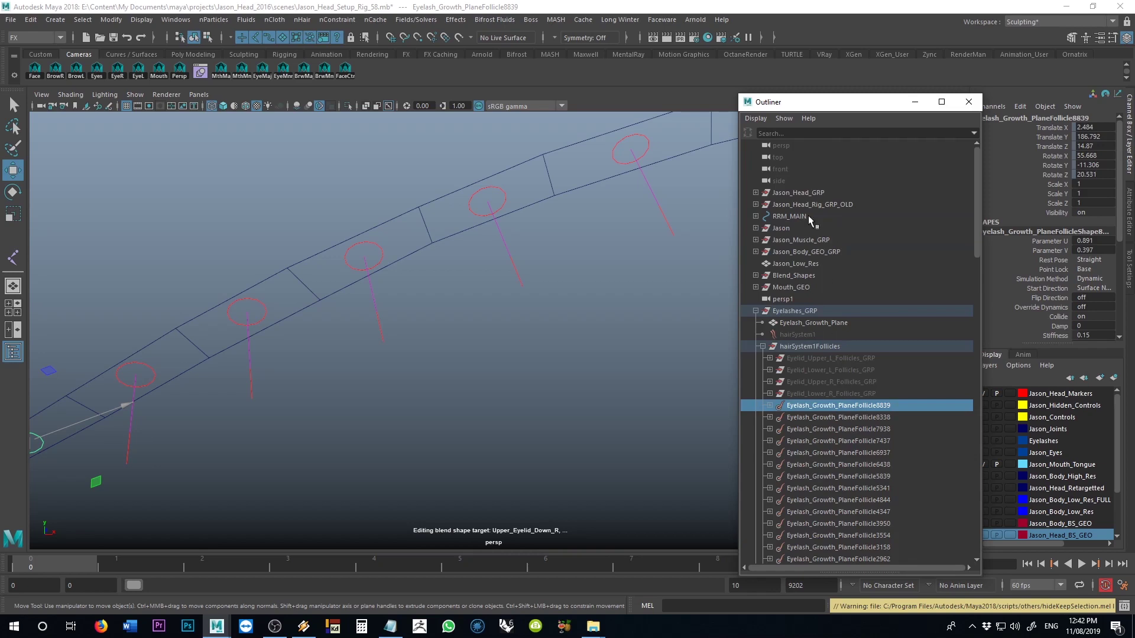
click(968, 102)
click(540, 227)
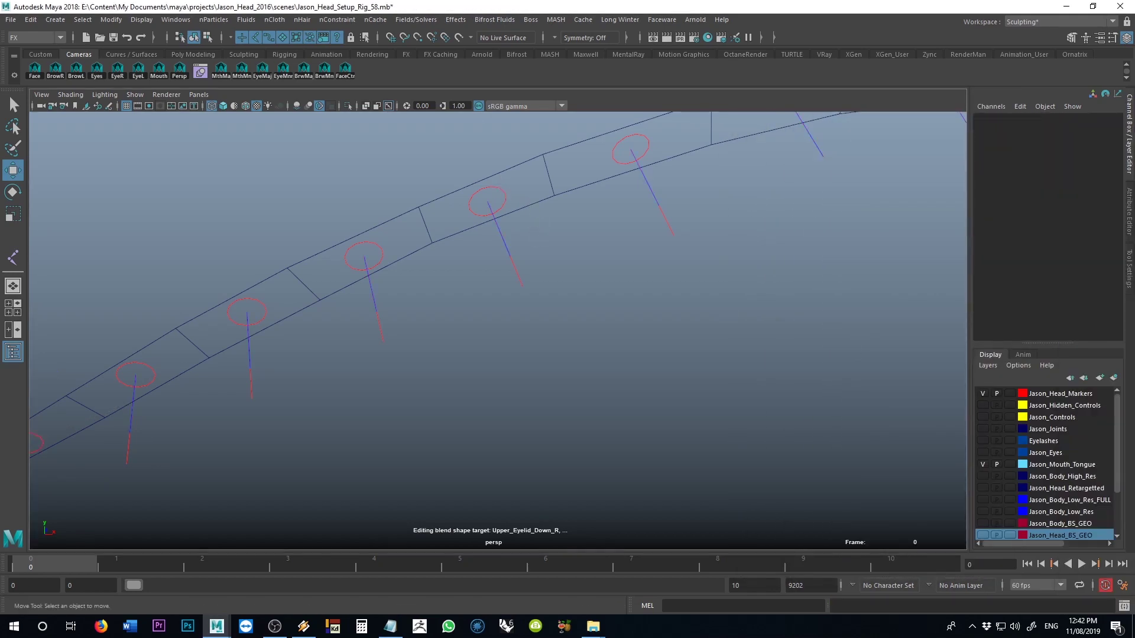
key(Down)
key(Down)
key(Down)
key(Down)
key(Down)
key(Down)
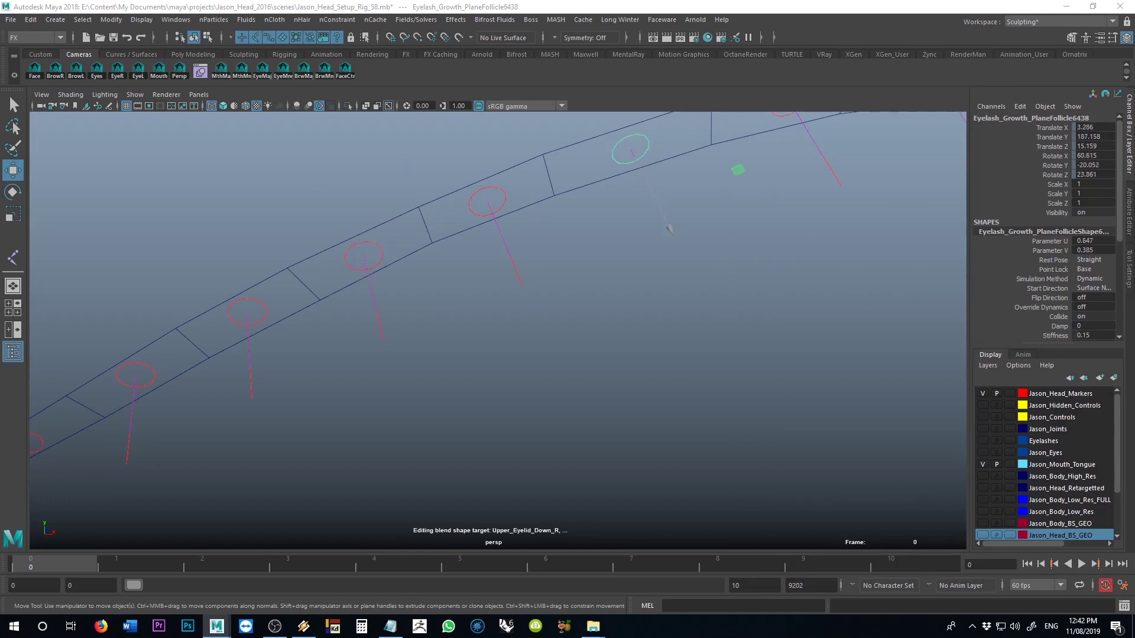
scroll(641, 296, down, 6)
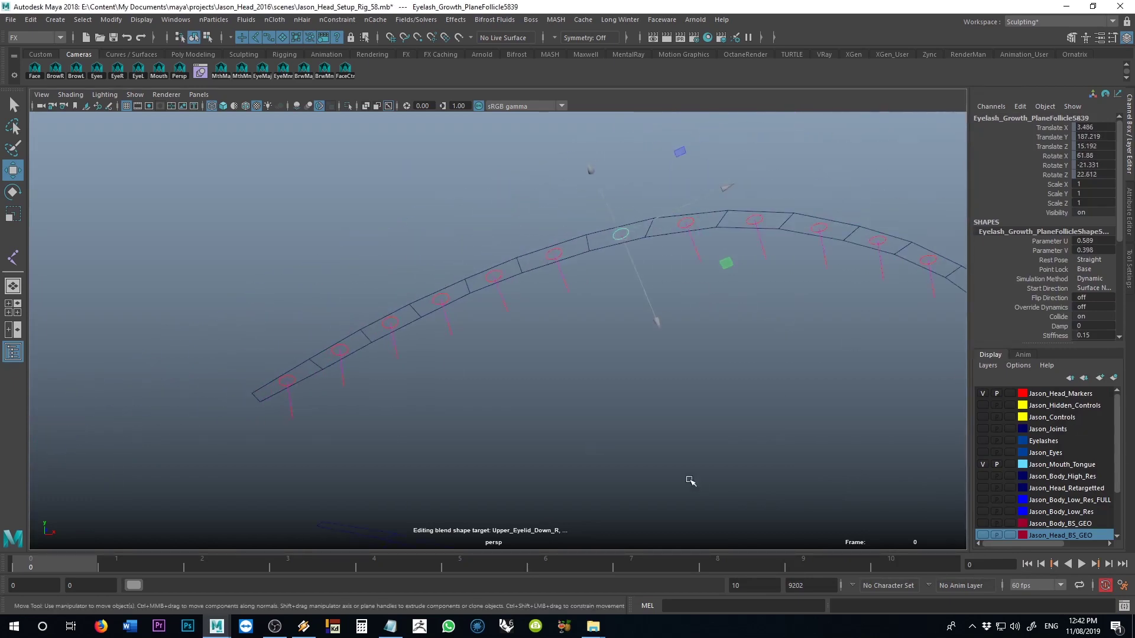
scroll(689, 481, up, 2)
scroll(663, 421, down, 1)
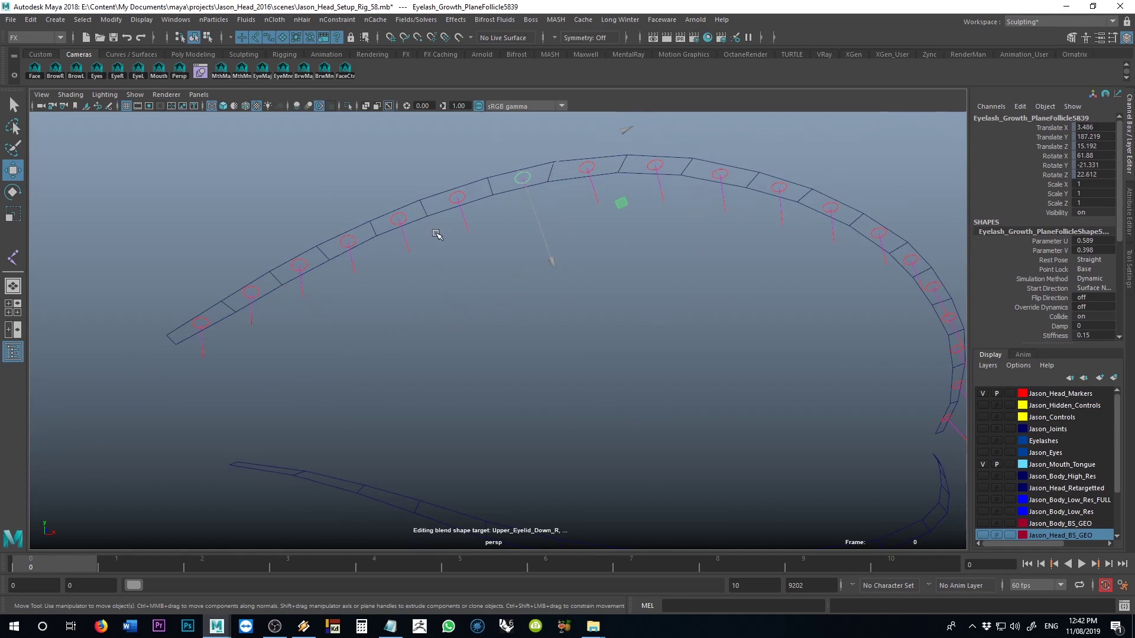
scroll(413, 287, up, 5)
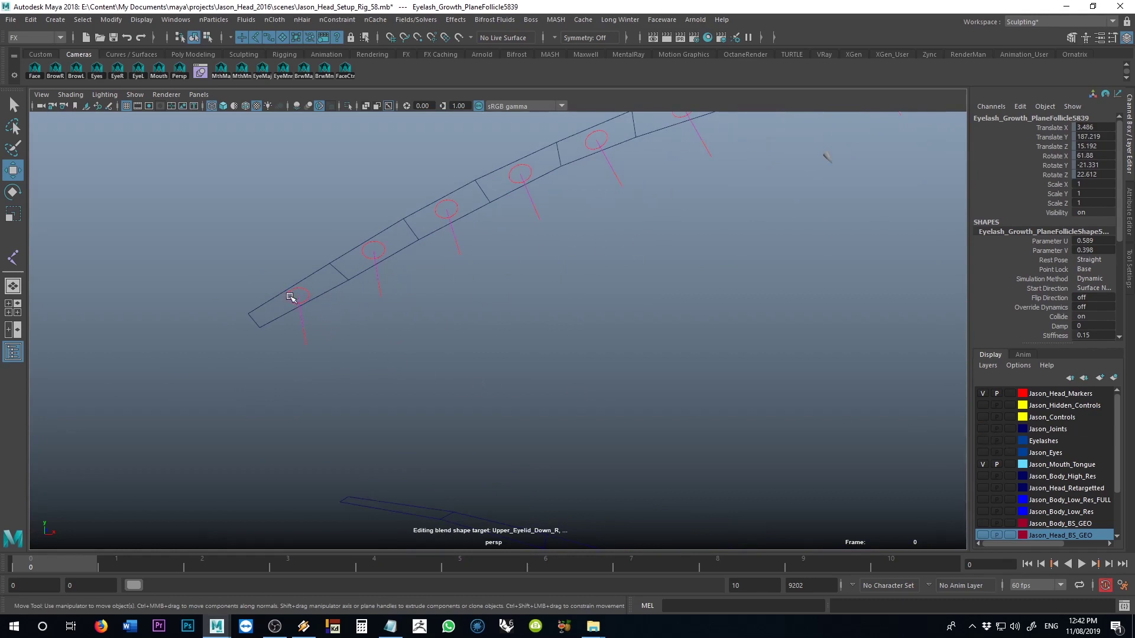
alt+middle_drag(504, 329, 502, 375)
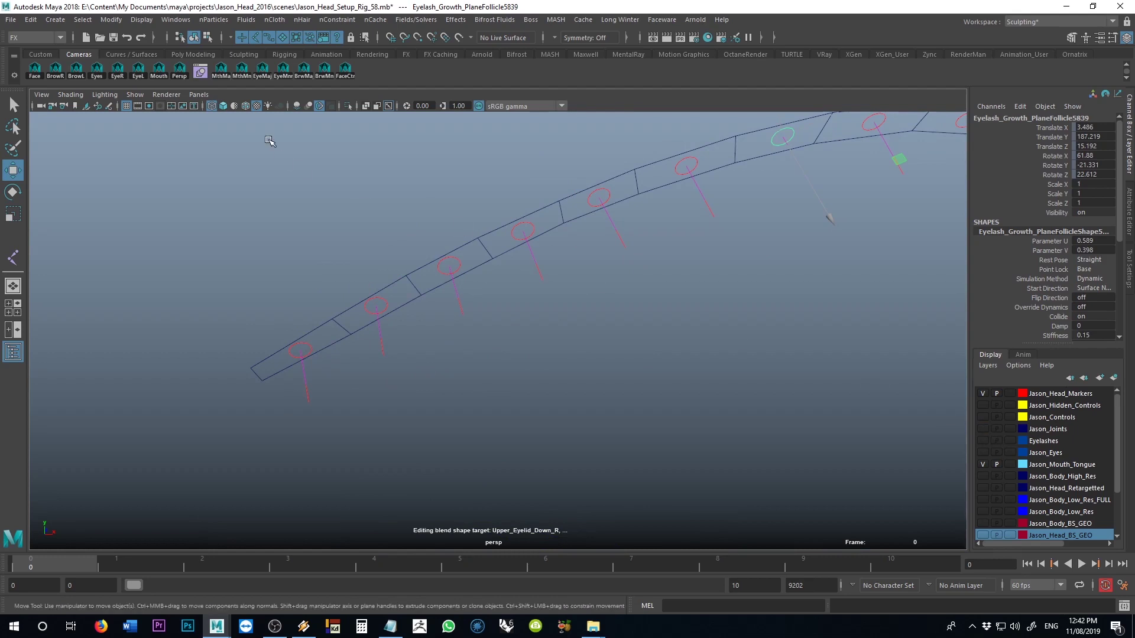
- Turn on joint display and zoom in on the eyelash follicle strip and lash joints
click(165, 96)
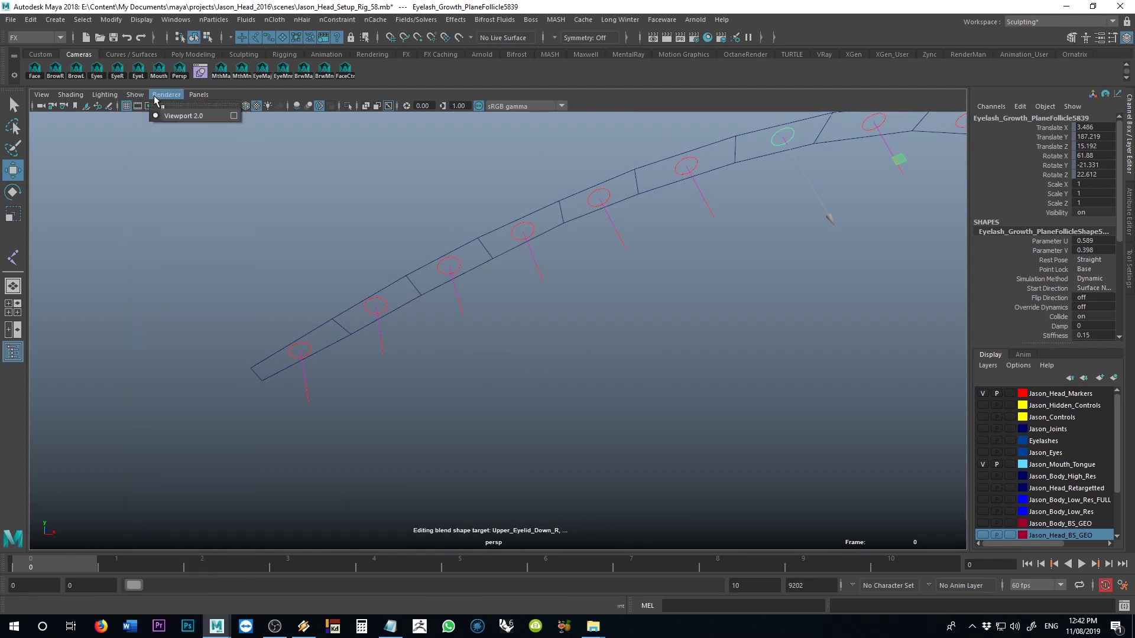
mouse_move(135, 94)
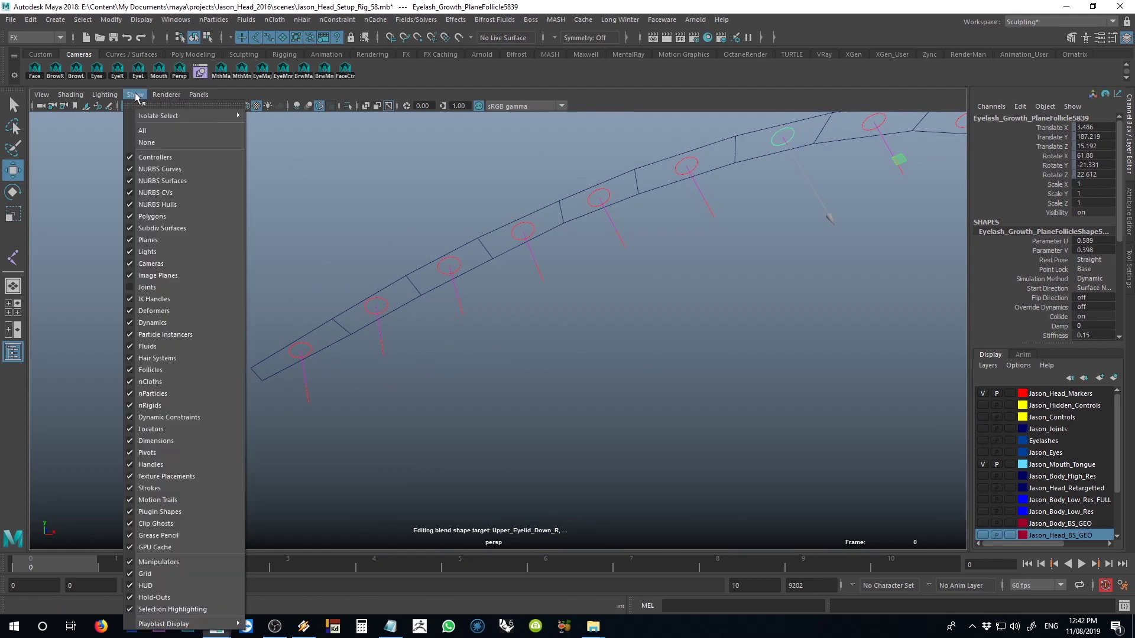
click(169, 287)
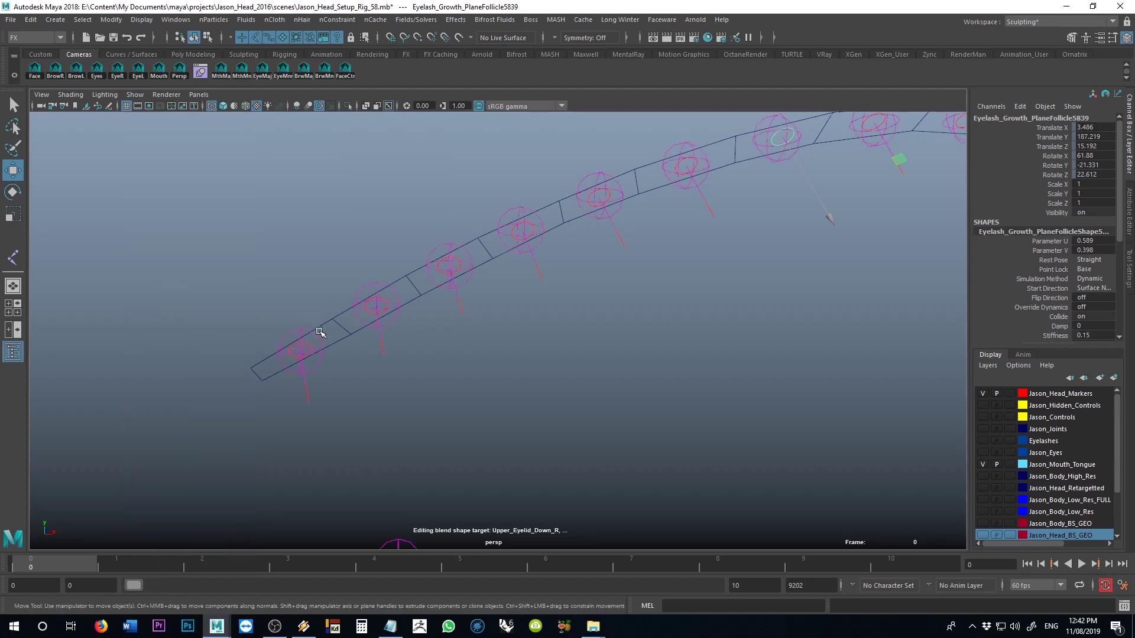
alt+right_drag(290, 326, 534, 366)
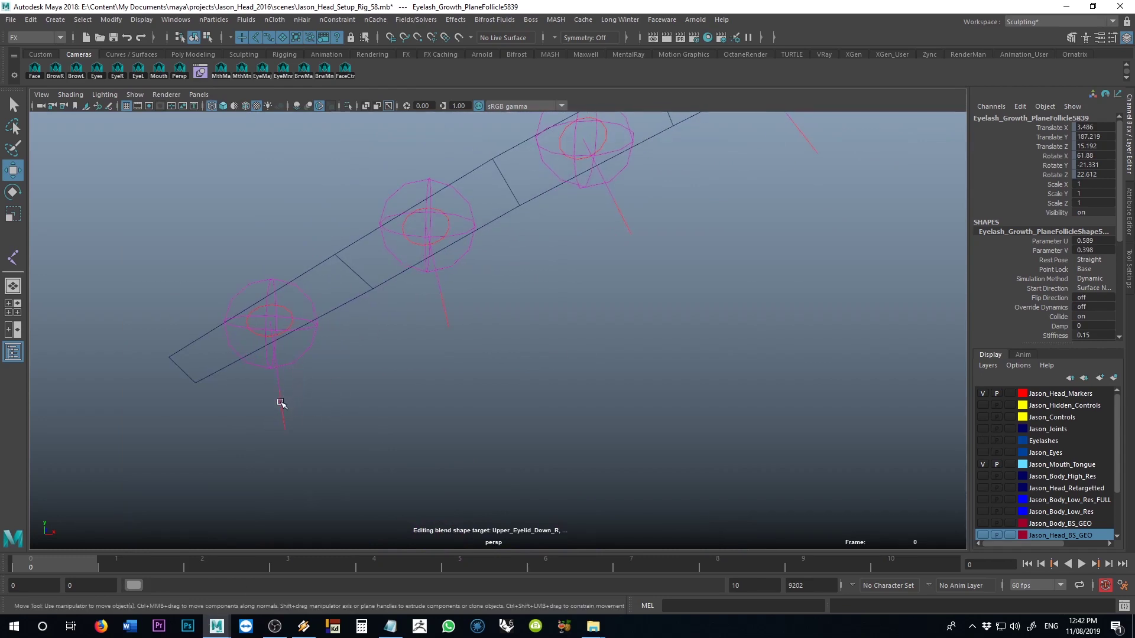
click(310, 405)
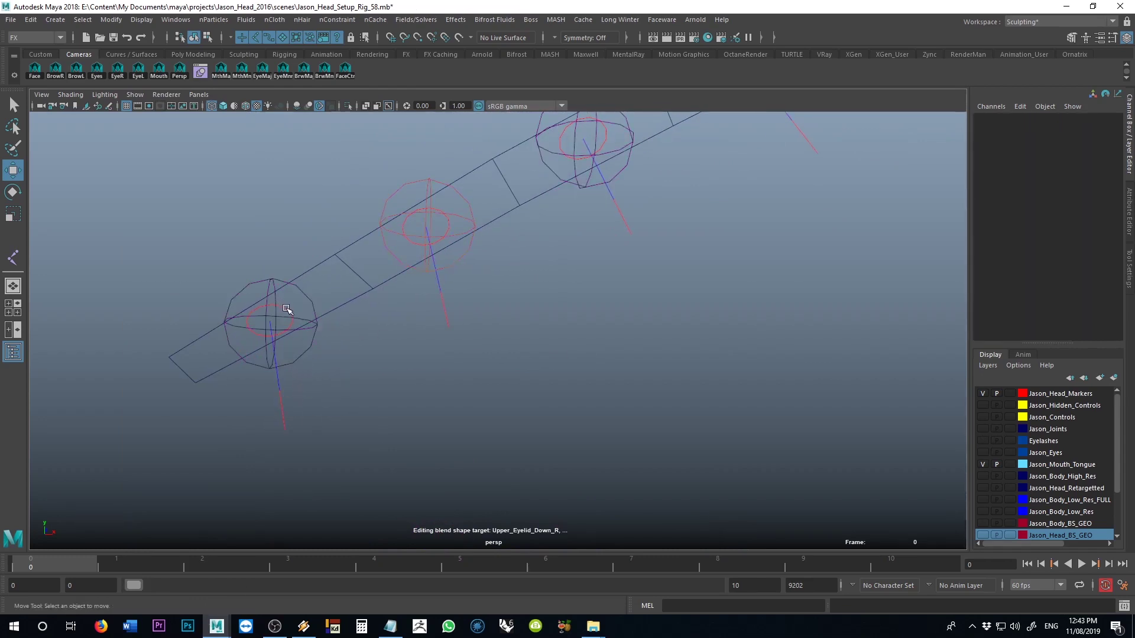
alt+right_drag(373, 364, 545, 328)
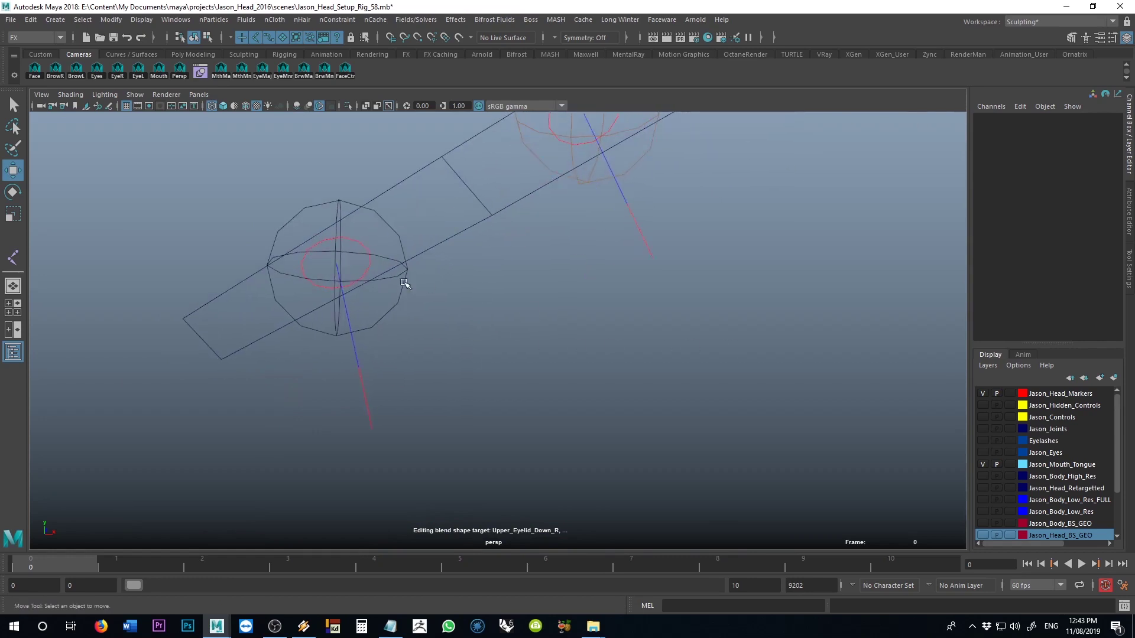
- Parent-constrain joint23 to follicle Eyelash_Growth_PlaneFollicle8839 with Maintain offset enabled
click(339, 263)
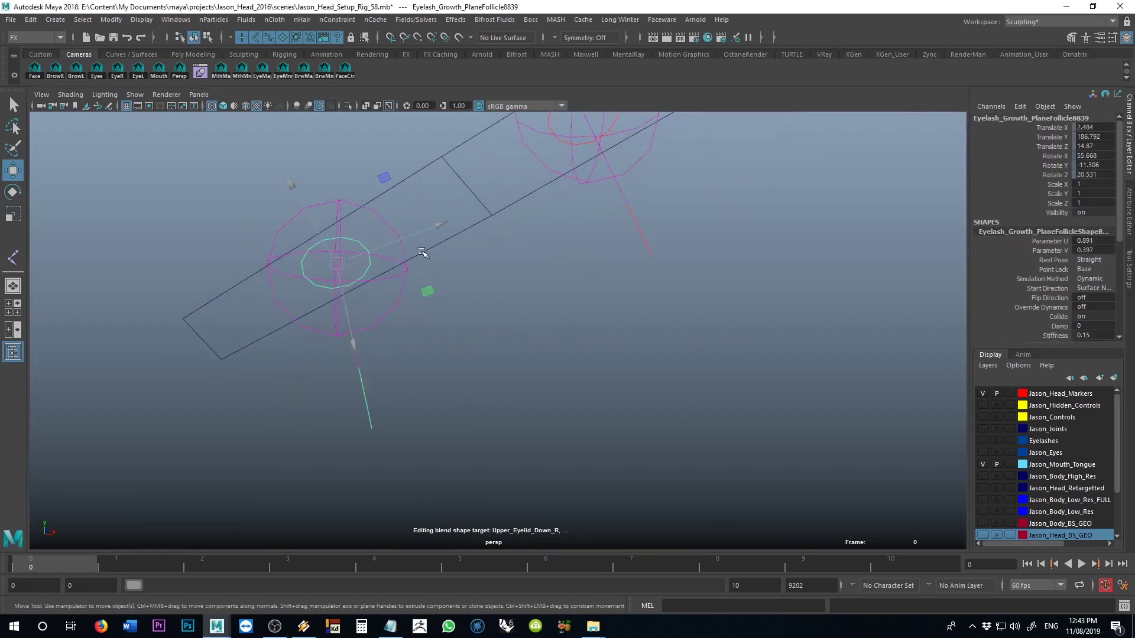
click(390, 228)
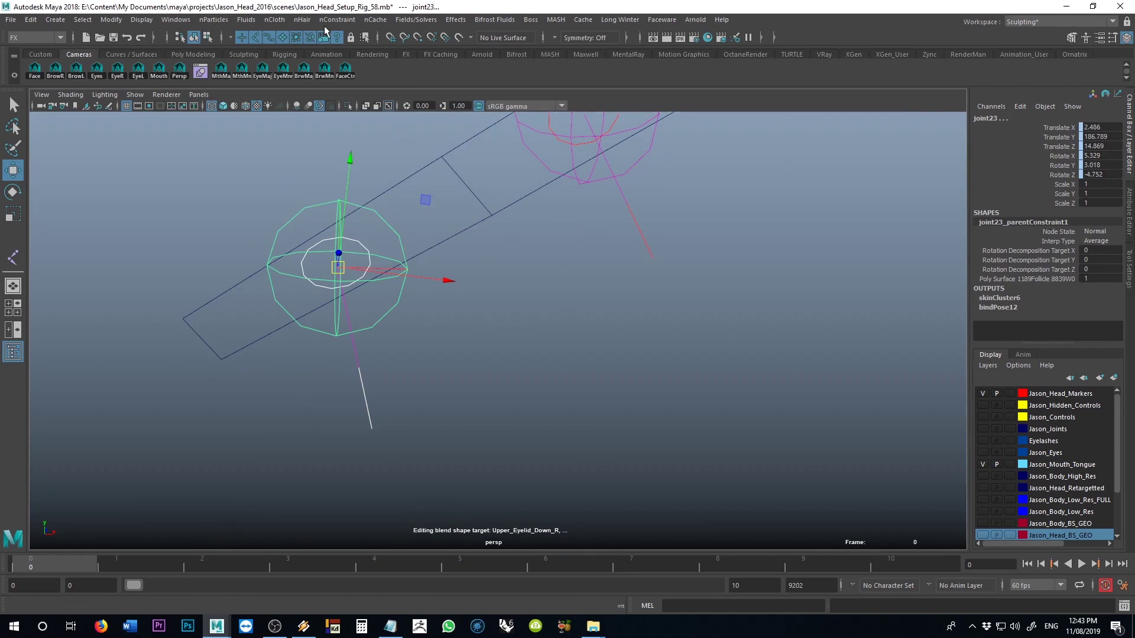
click(39, 34)
click(27, 62)
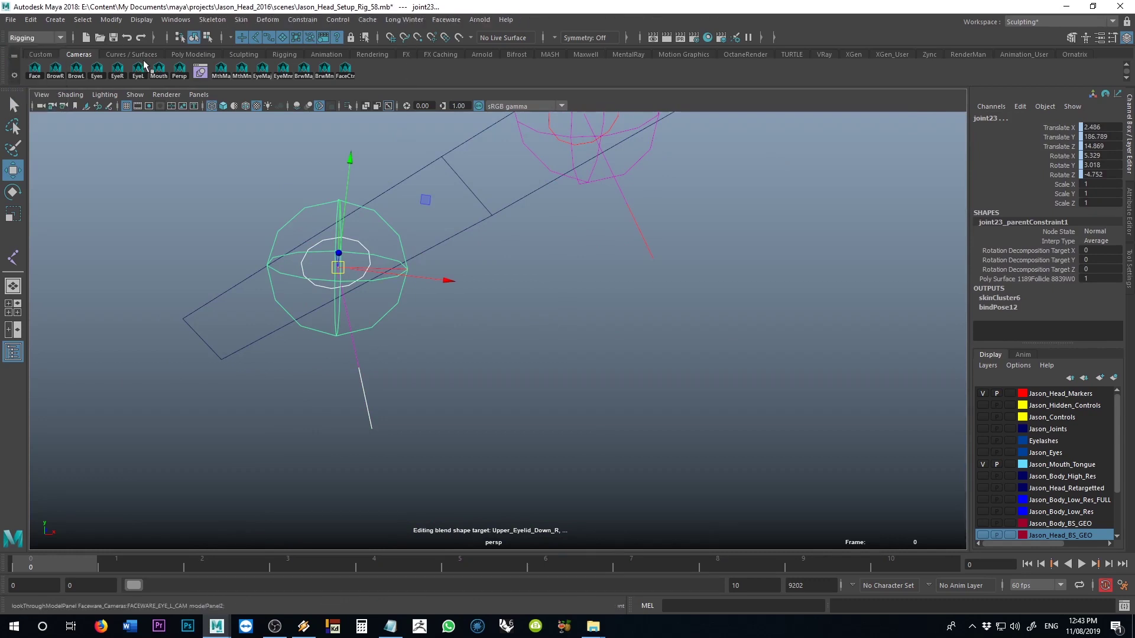
click(302, 20)
click(416, 50)
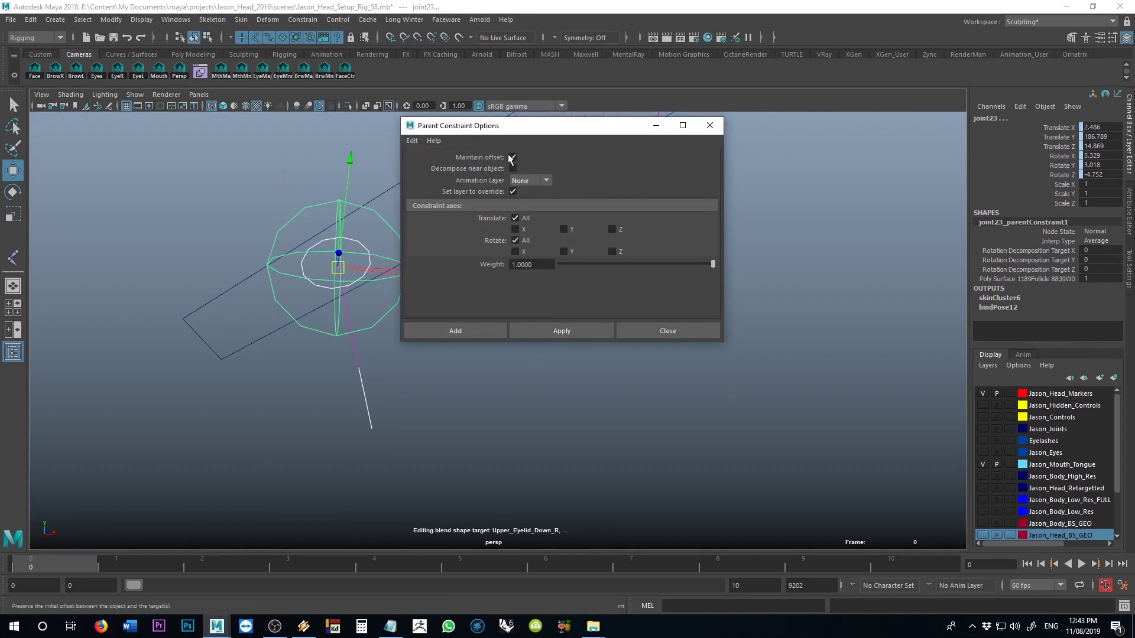
click(561, 330)
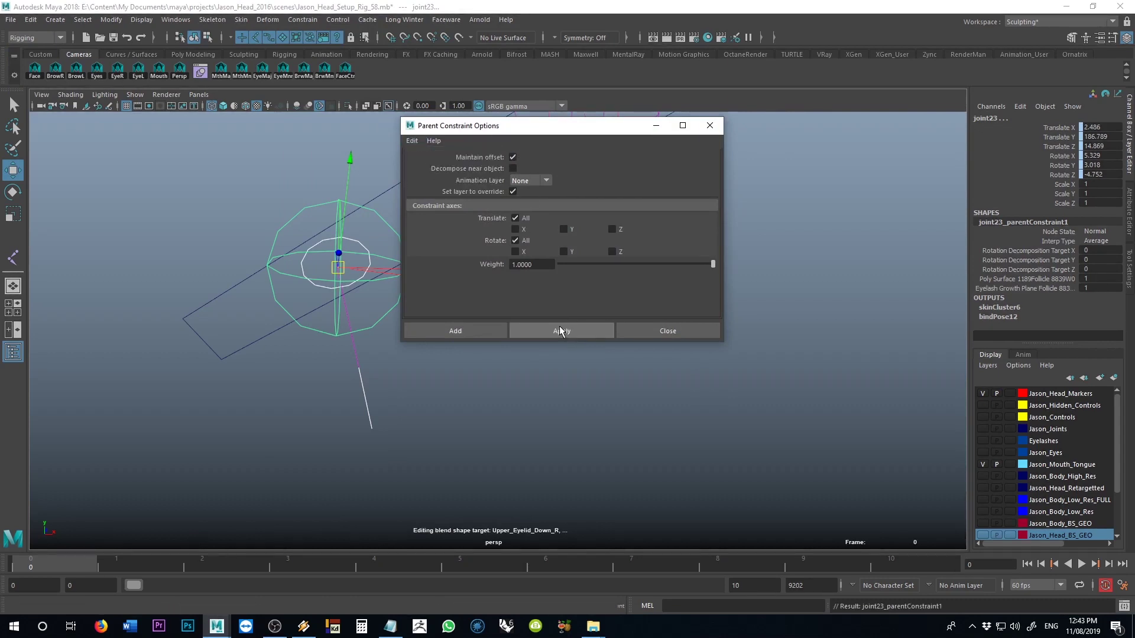
click(671, 331)
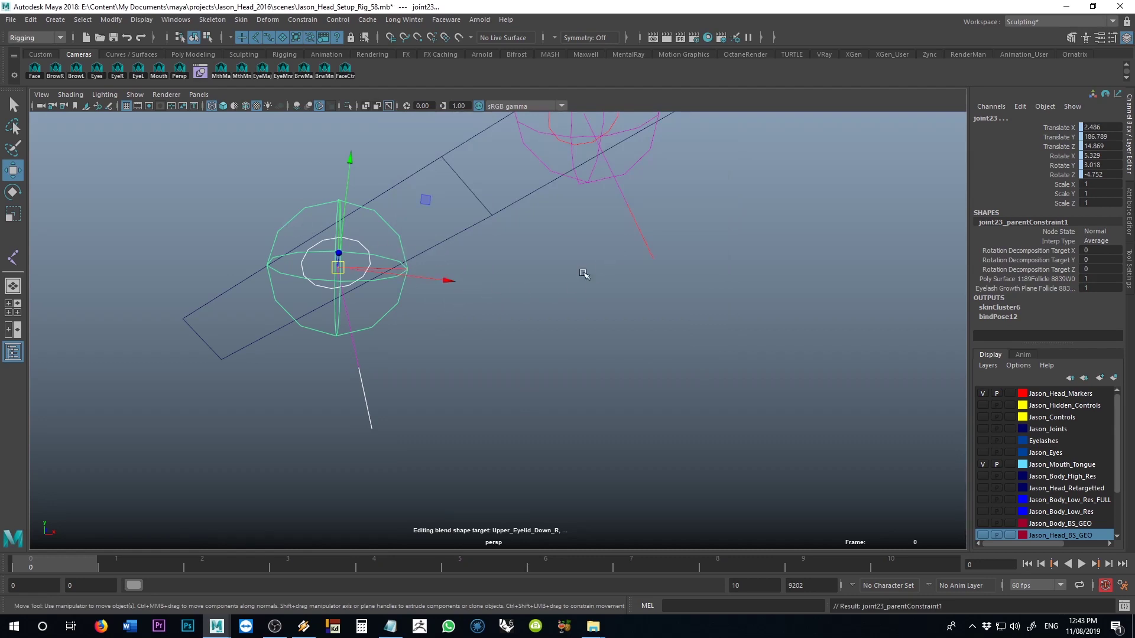
key(ctrl+z)
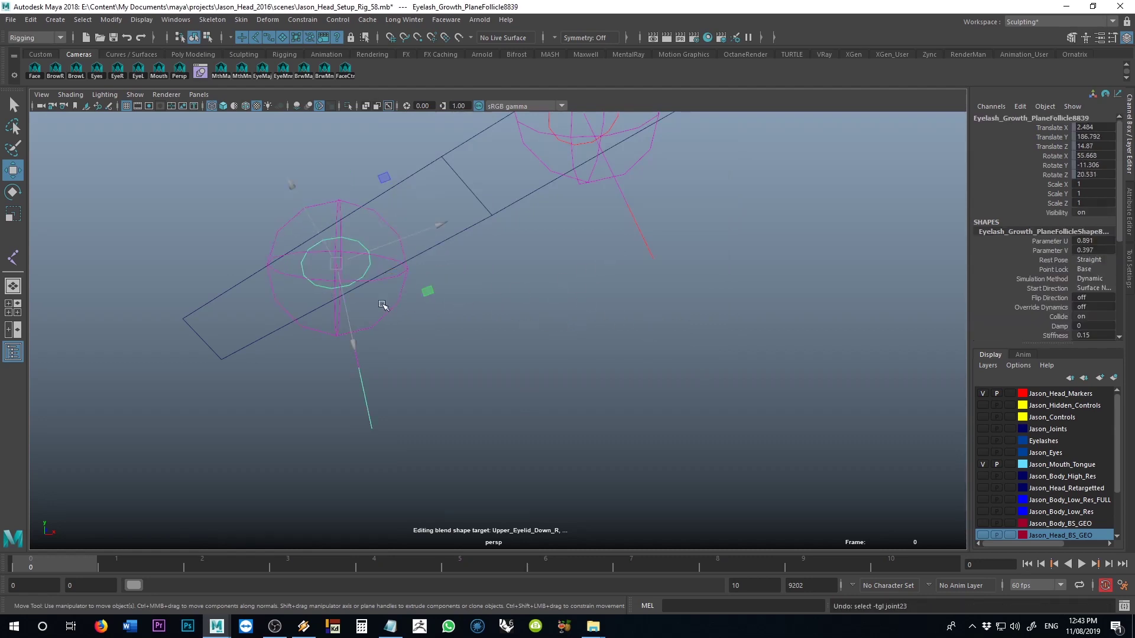
- Open the Outliner and hide the selected eyelash follicles
alt+drag(577, 344, 450, 294)
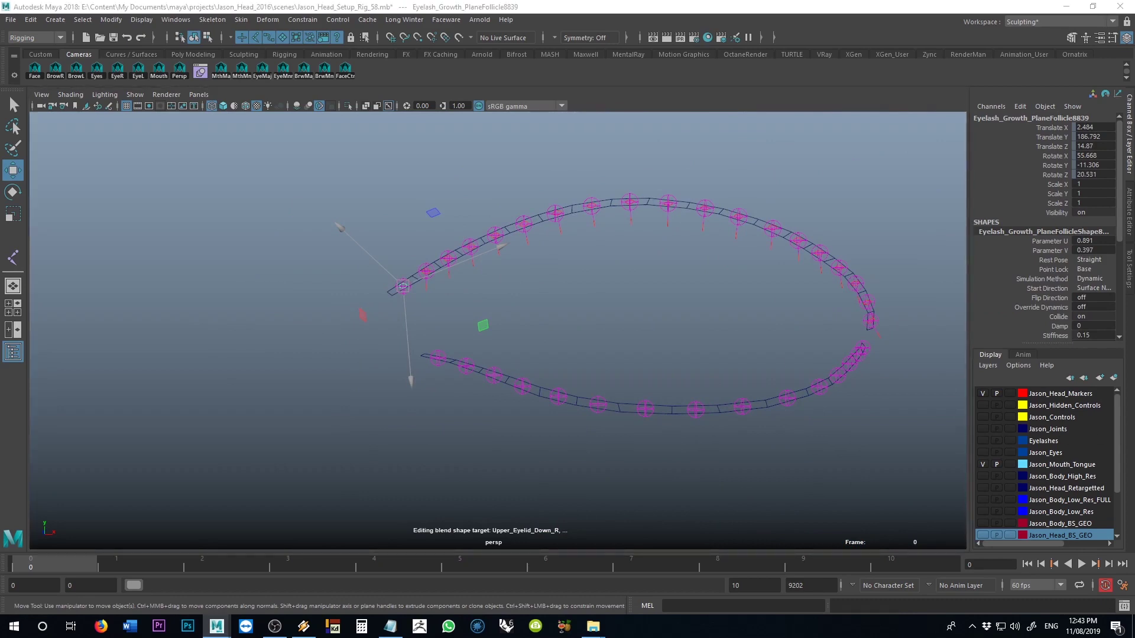
key(shift+o)
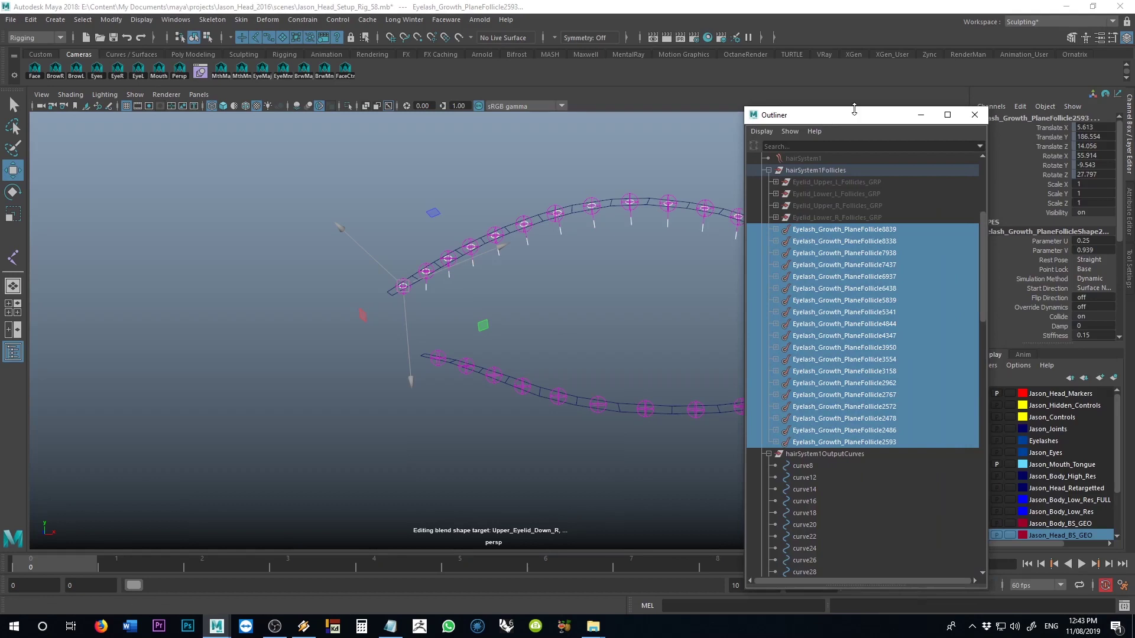
key(Delete)
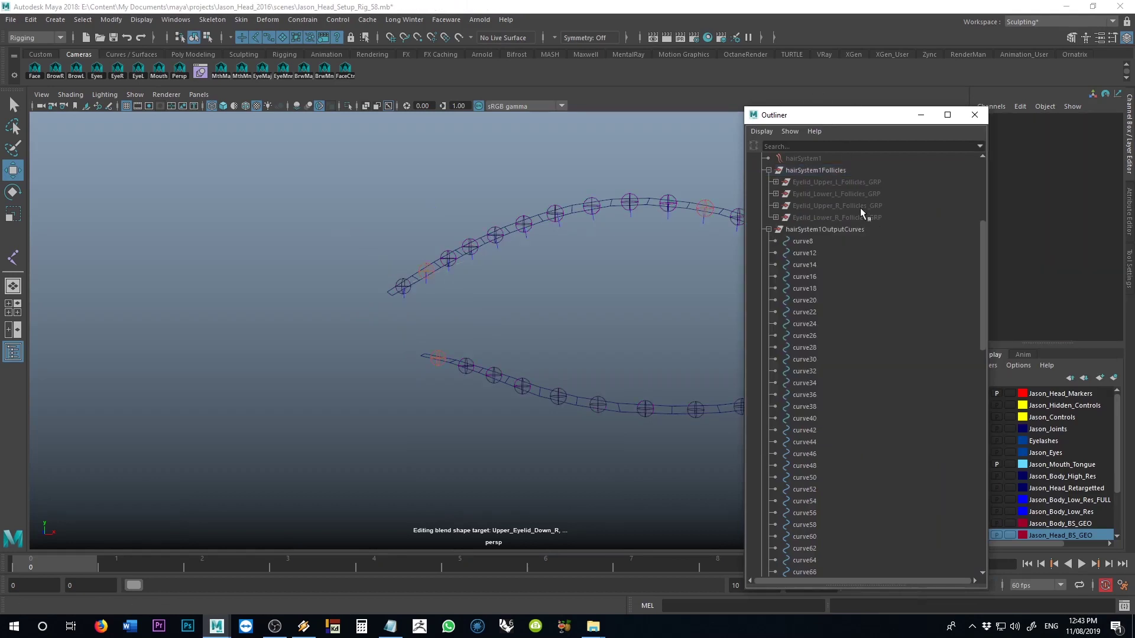
click(831, 182)
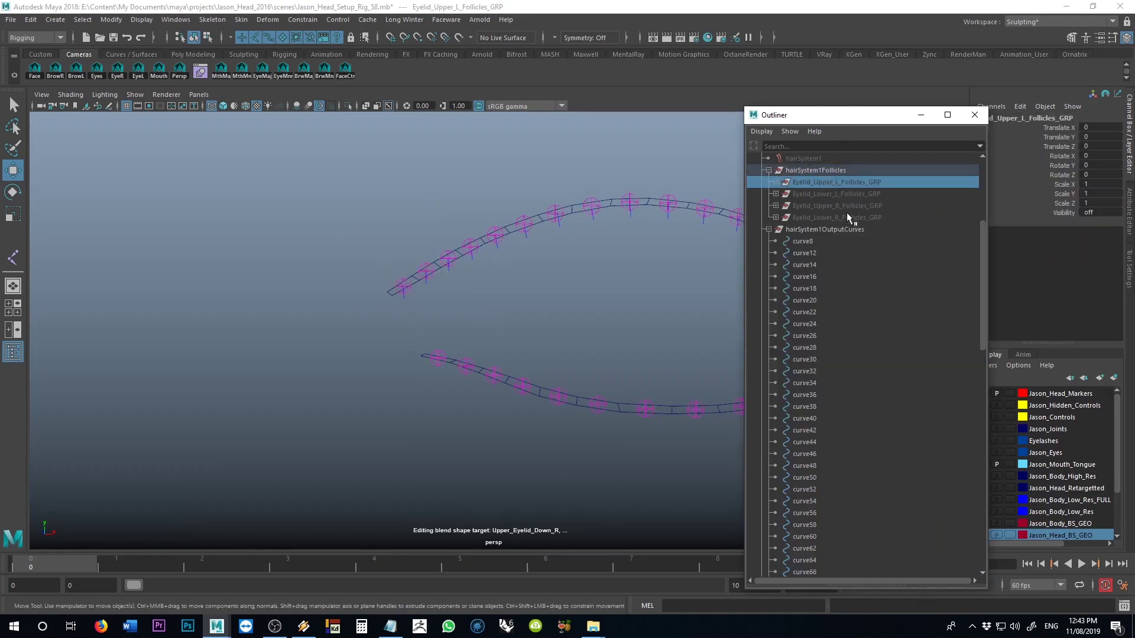
shift+click(847, 215)
click(558, 221)
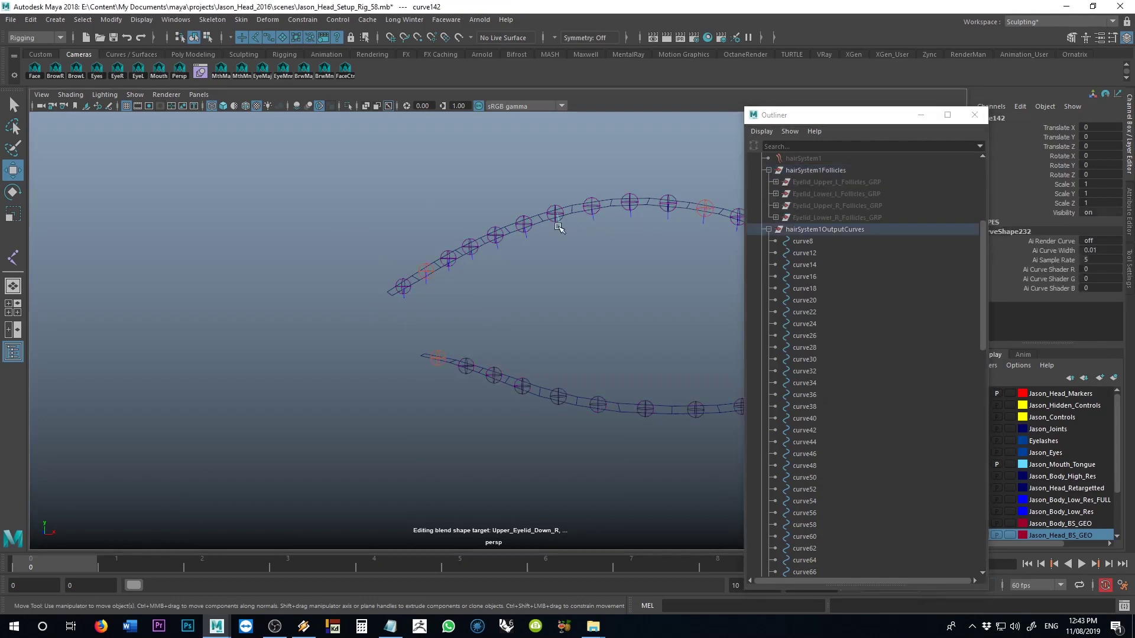
- Hide hairSystem1OutputCurves and select the four Eyelid Int joint groups
click(814, 229)
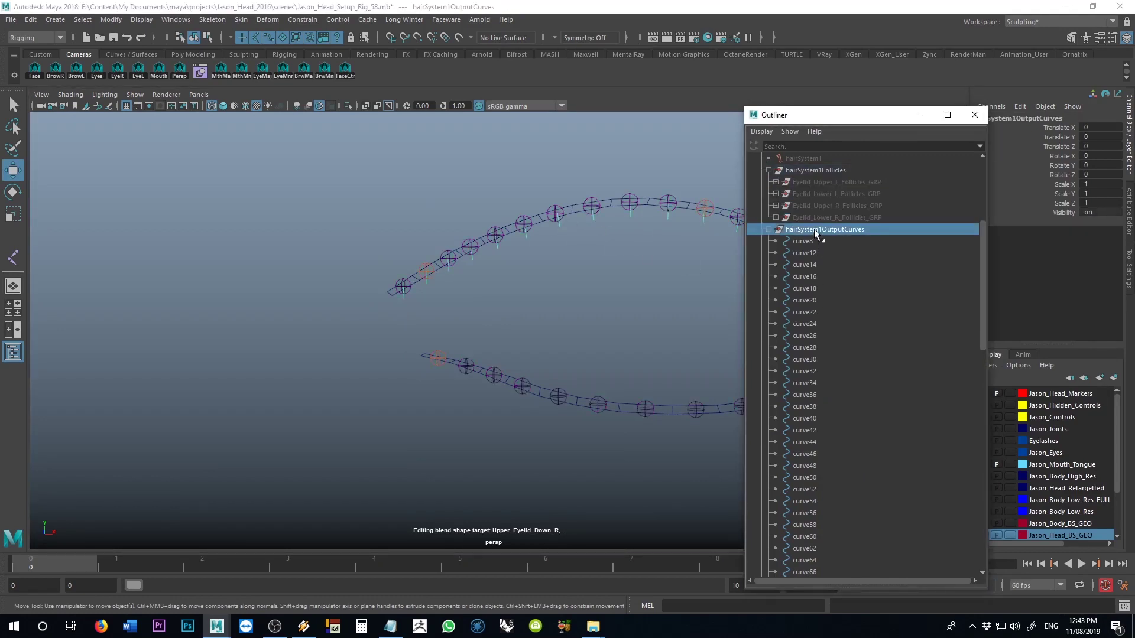
key(Delete)
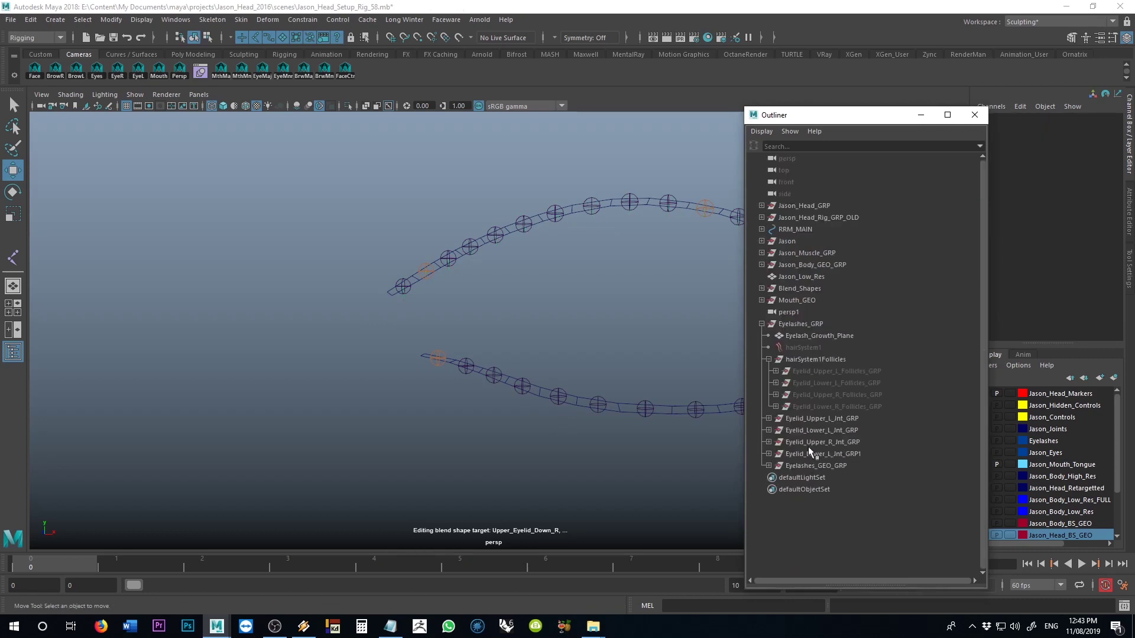
click(812, 420)
shift+click(814, 455)
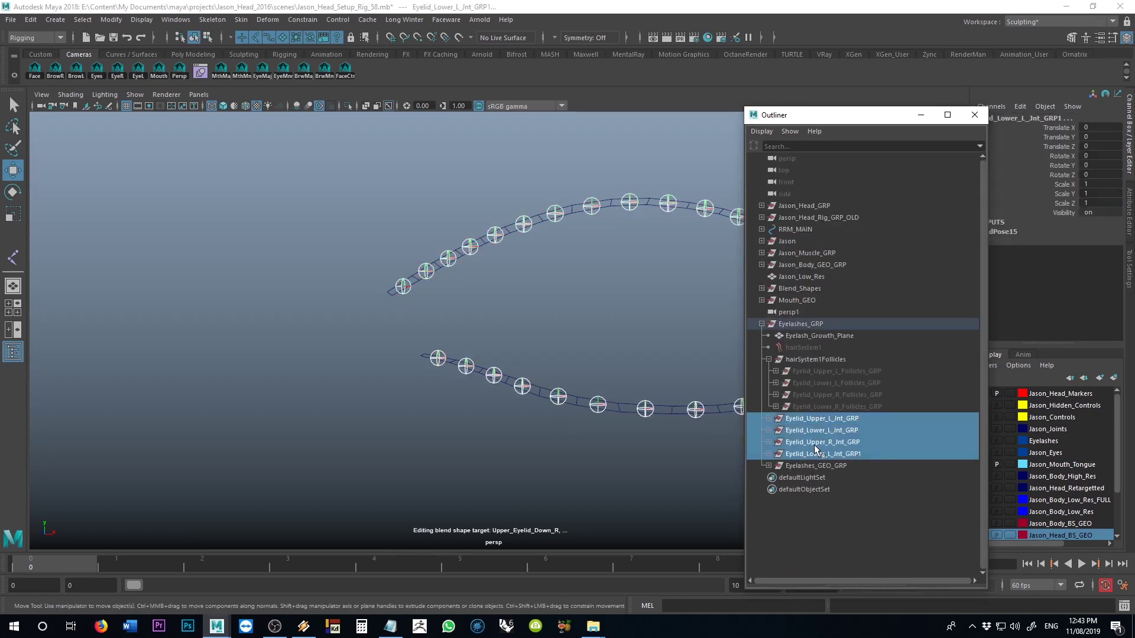
- Unhide the selected eyelid joint groups and close the Outliner
key(shift+h)
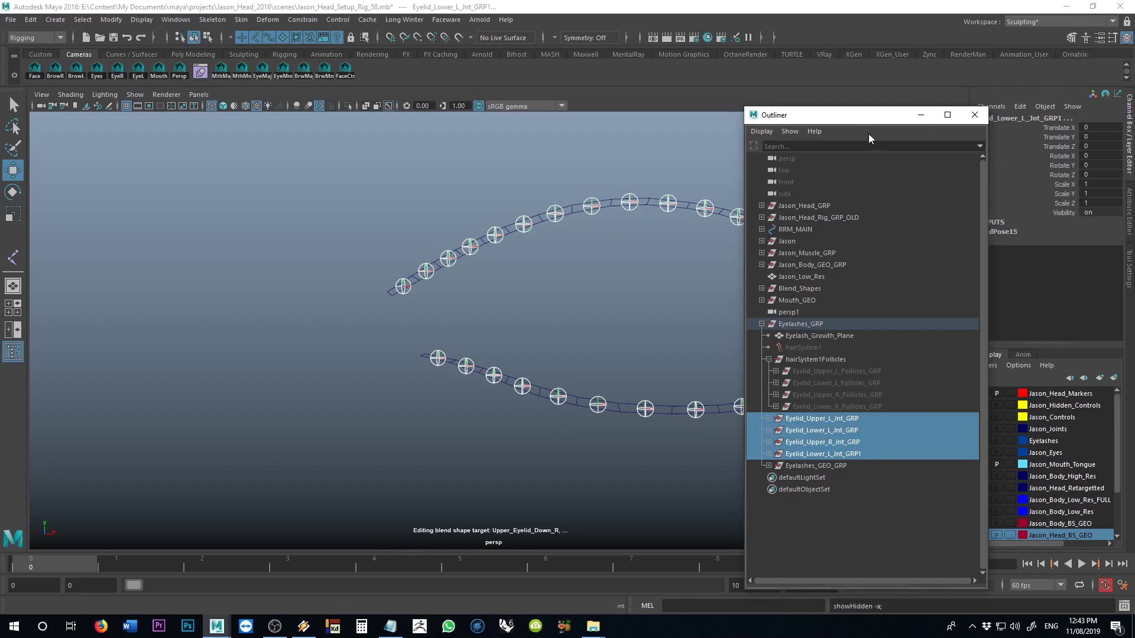
click(974, 115)
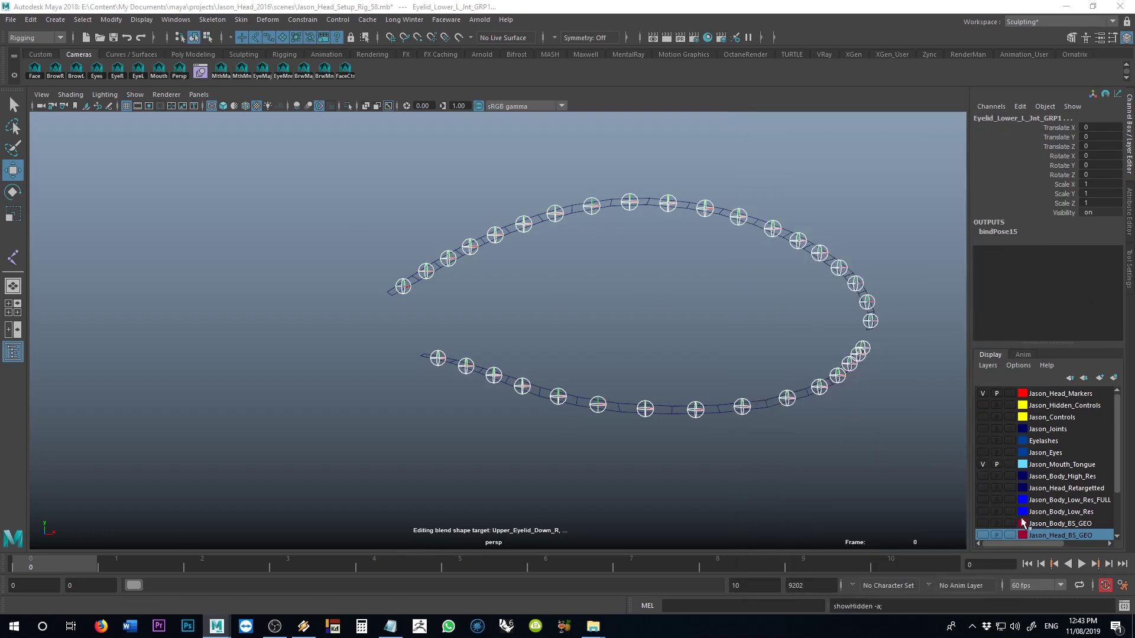
scroll(998, 481, down, 1)
scroll(998, 479, up, 1)
alt+drag(786, 327, 758, 332)
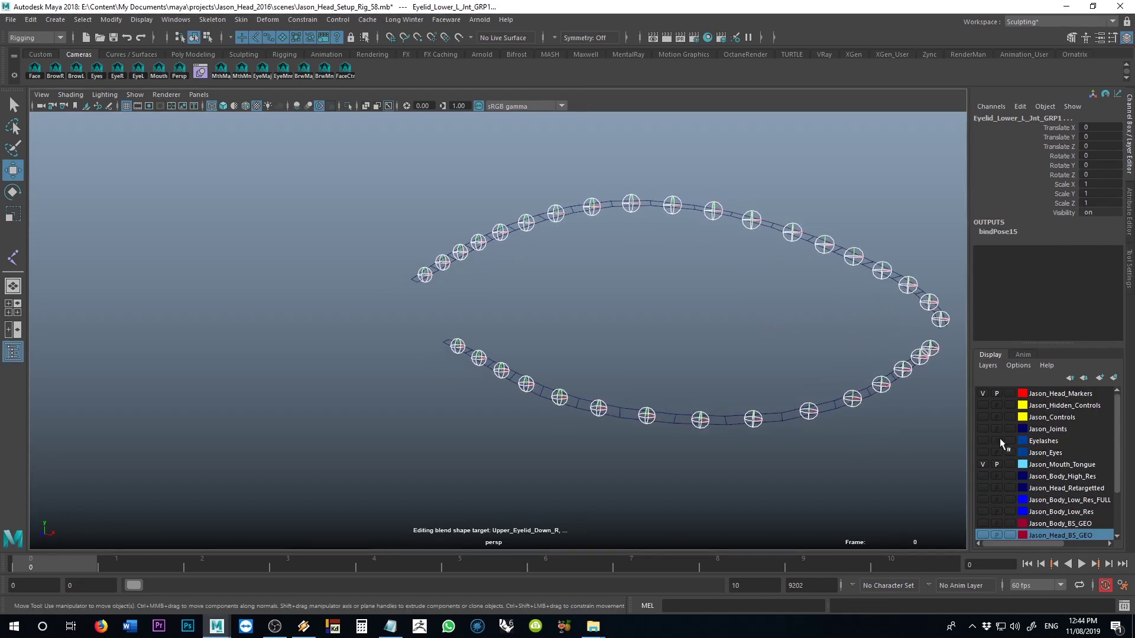
- Show the Jason_Controls layer and test-rotate L_Upper_Eyelid_CTRL on Rotate X, then deselect
click(982, 417)
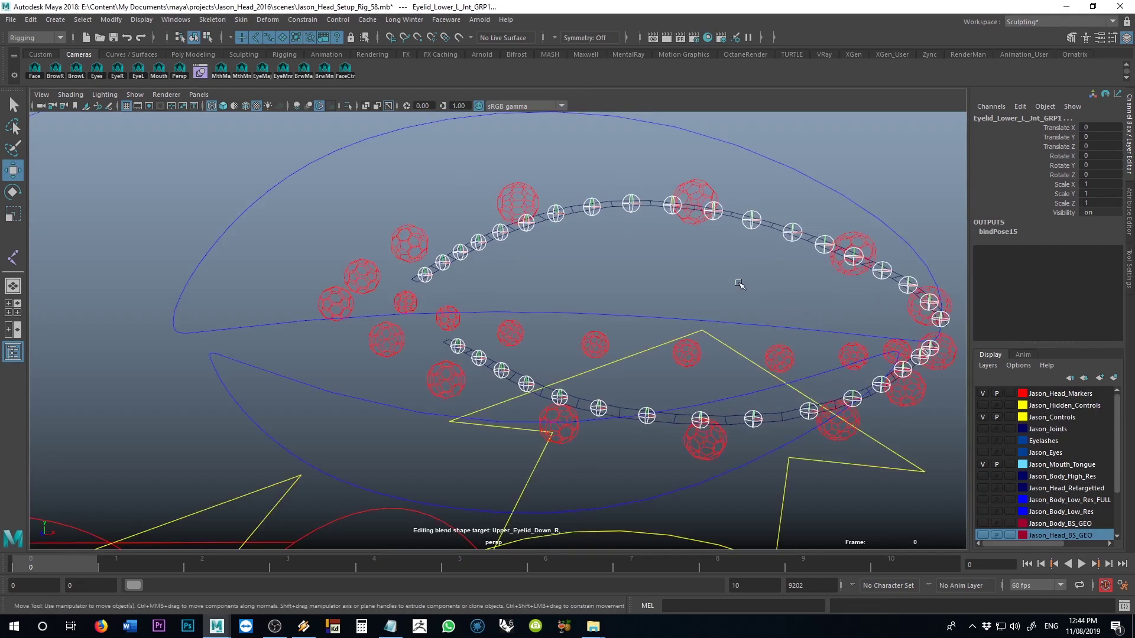
click(648, 318)
click(1061, 136)
key(e)
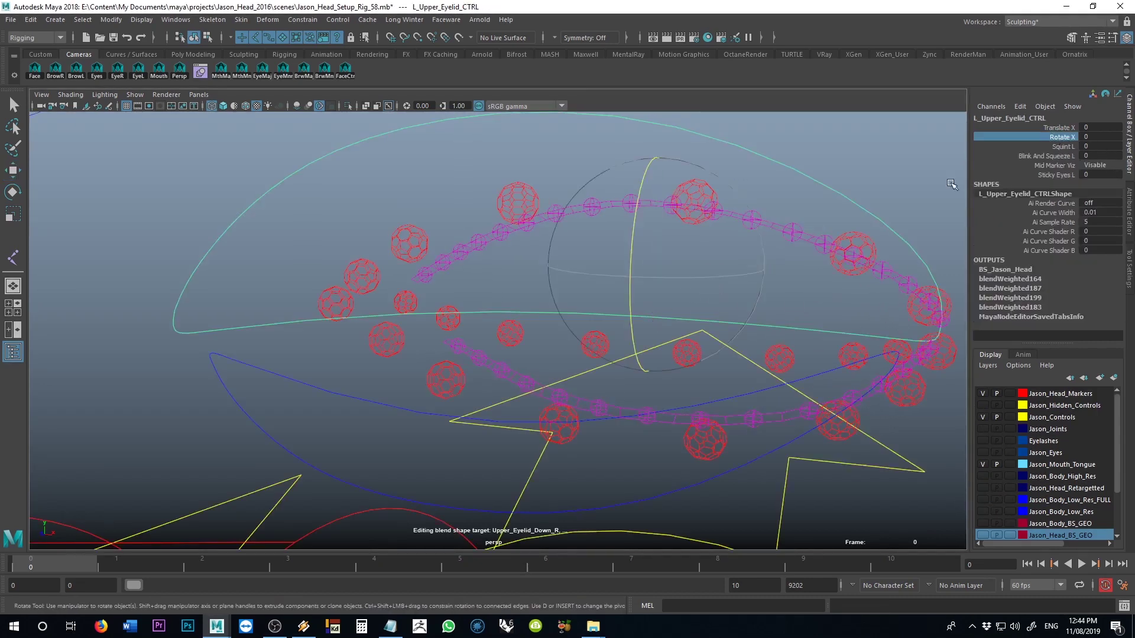
middle_drag(820, 270, 785, 274)
key(w)
click(500, 268)
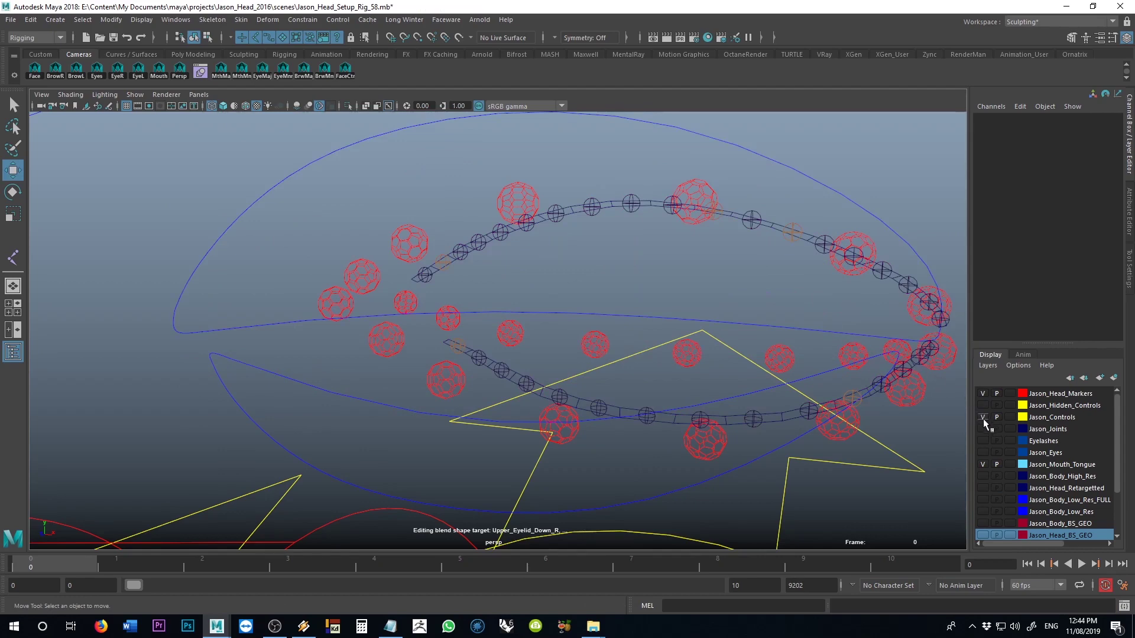
- Show the Eyelashes layer in shaded display and hide the Jason_Controls layer
click(982, 441)
alt+drag(651, 273, 689, 255)
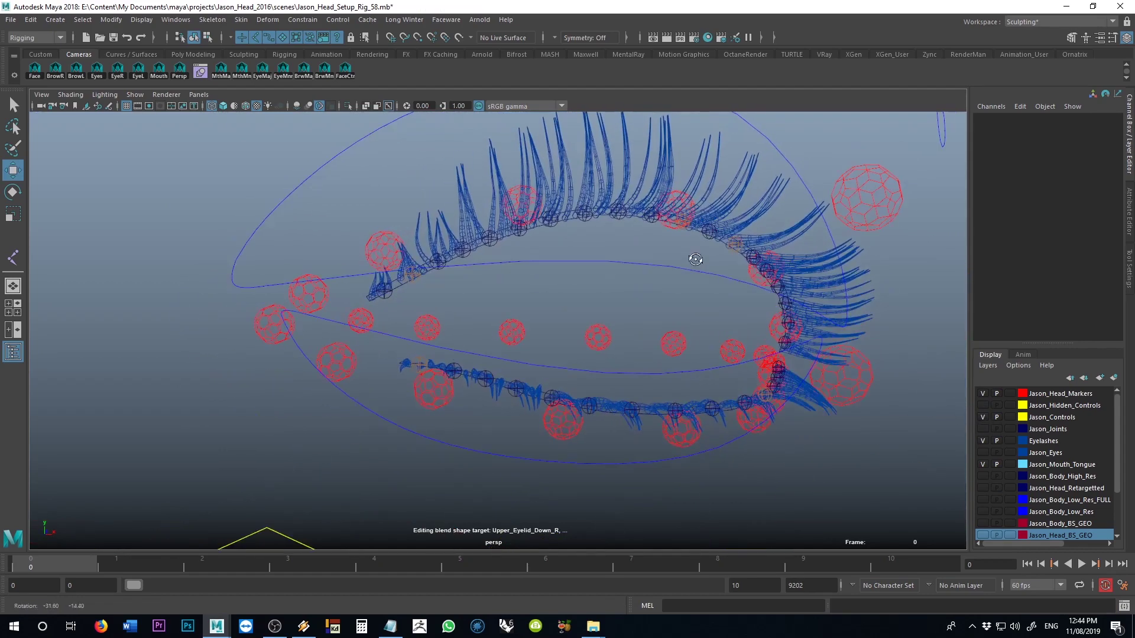
scroll(670, 298, up, 3)
key(5)
scroll(783, 325, up, 4)
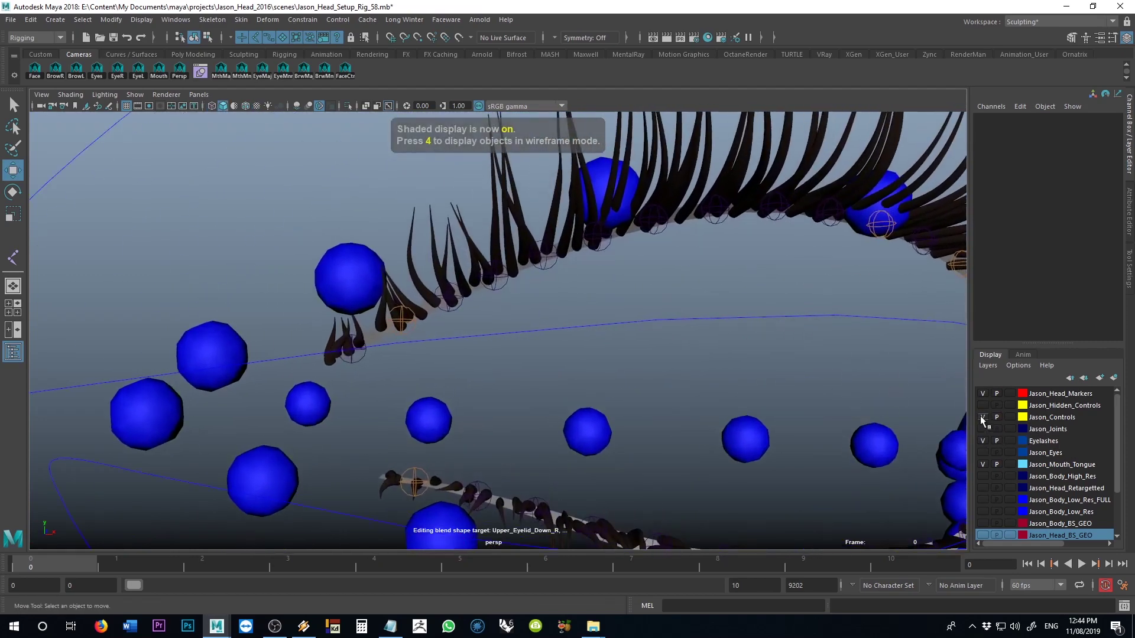
click(983, 418)
alt+drag(641, 297, 496, 342)
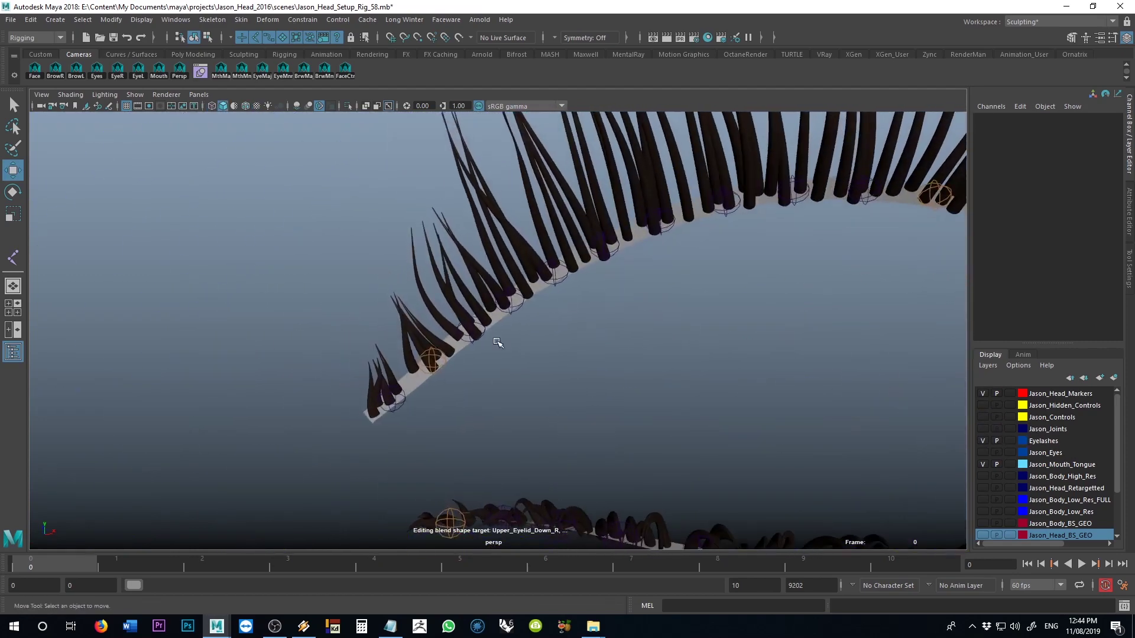
- Select the upper lash joints from the lash corner through joint26
click(402, 402)
shift+click(432, 361)
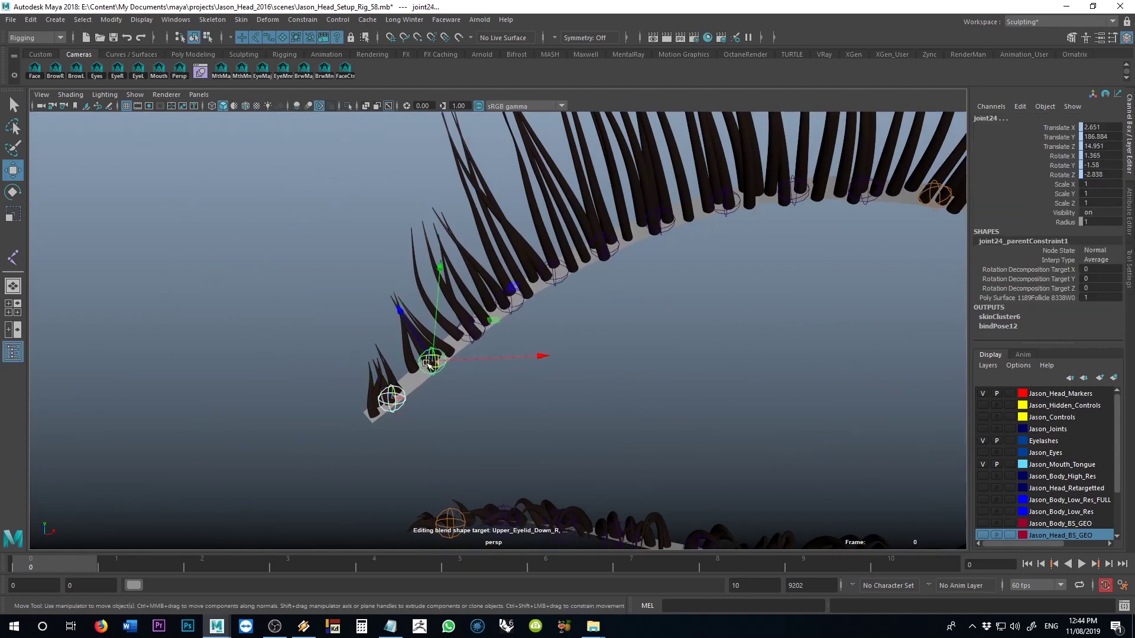
shift+click(476, 331)
shift+click(510, 303)
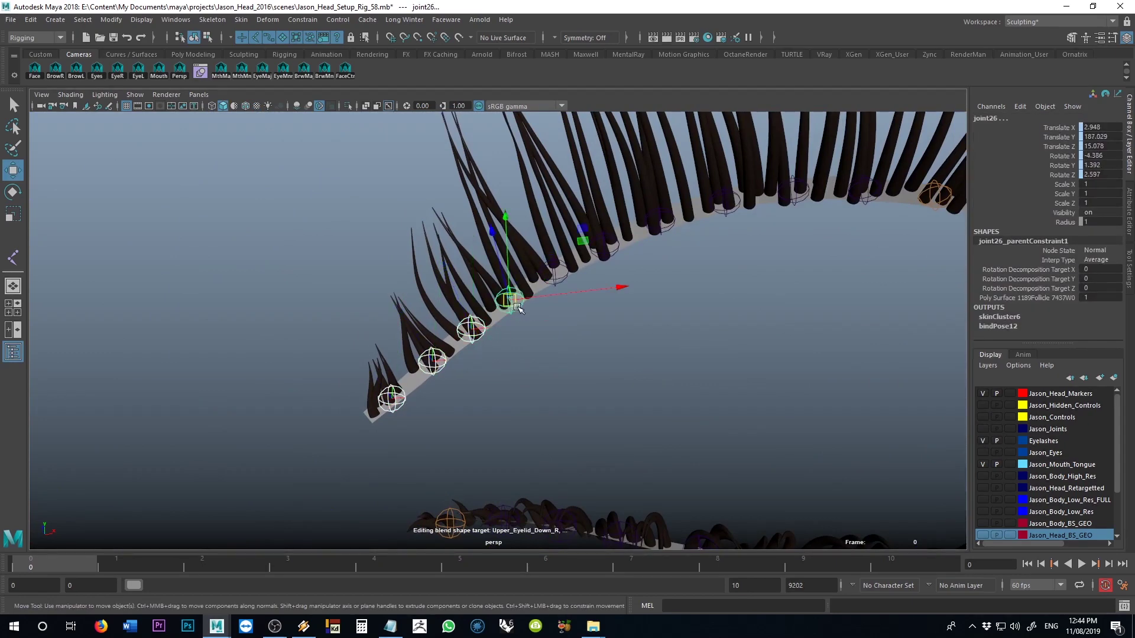
alt+drag(926, 367, 719, 331)
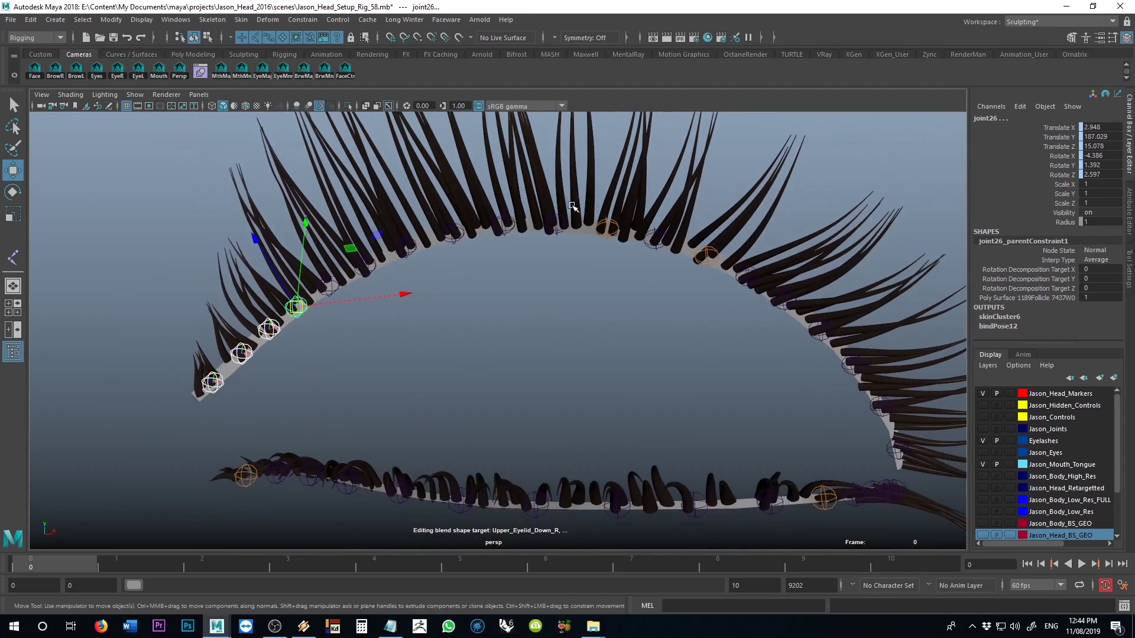
- Select the upper eyelash mesh and frame the left upper lashes in the viewport
click(453, 177)
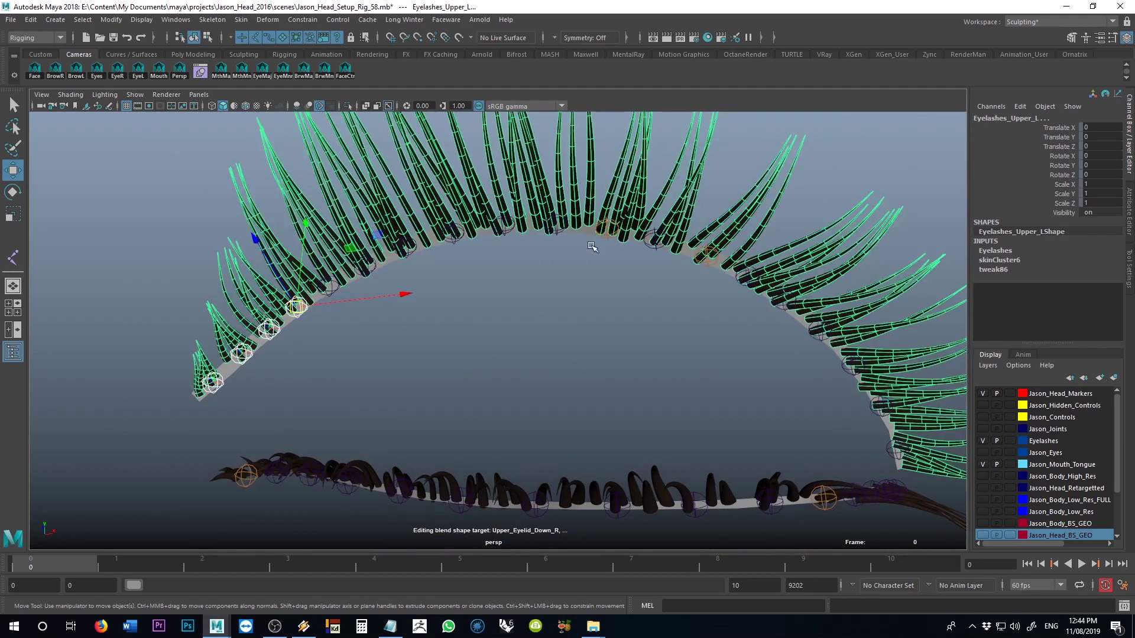
key(f)
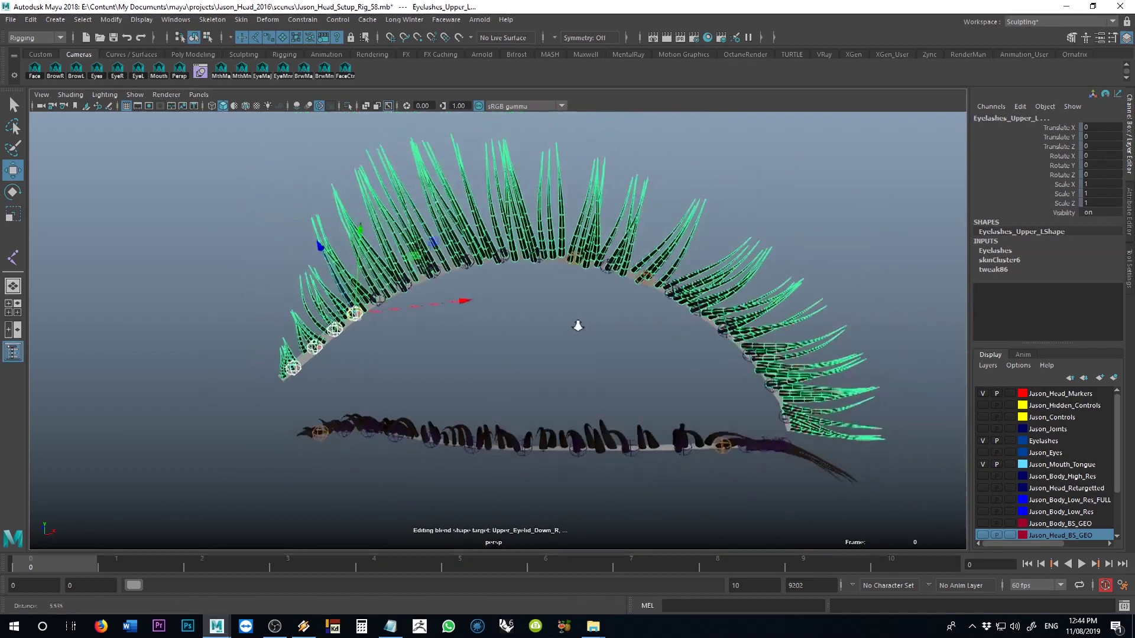
alt+middle_drag(391, 308, 523, 309)
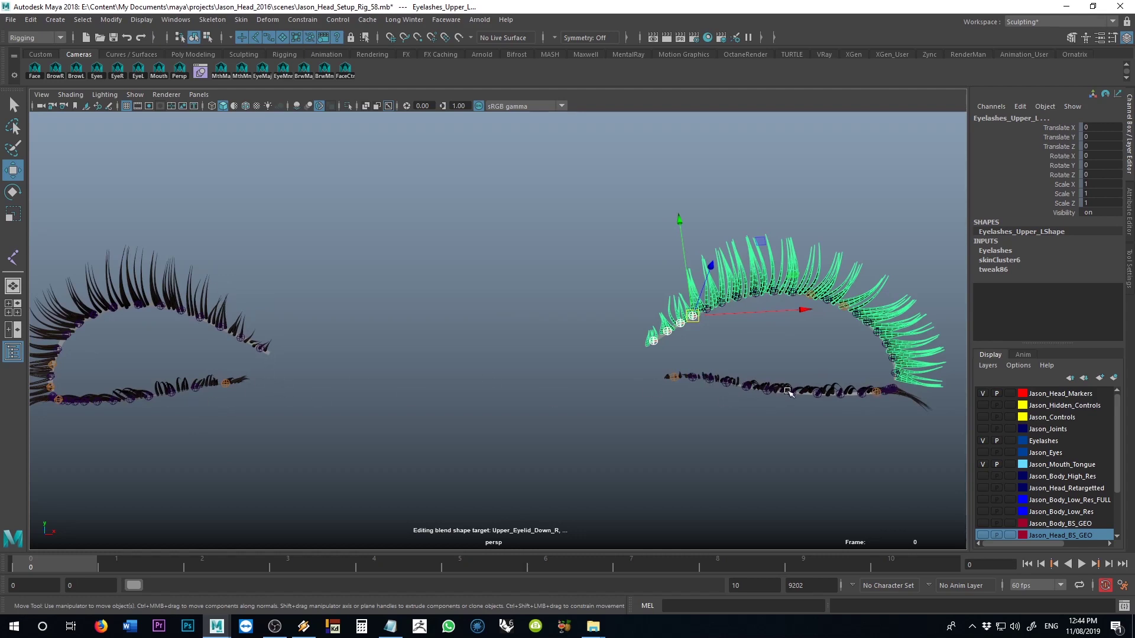
alt+middle_drag(820, 353, 741, 348)
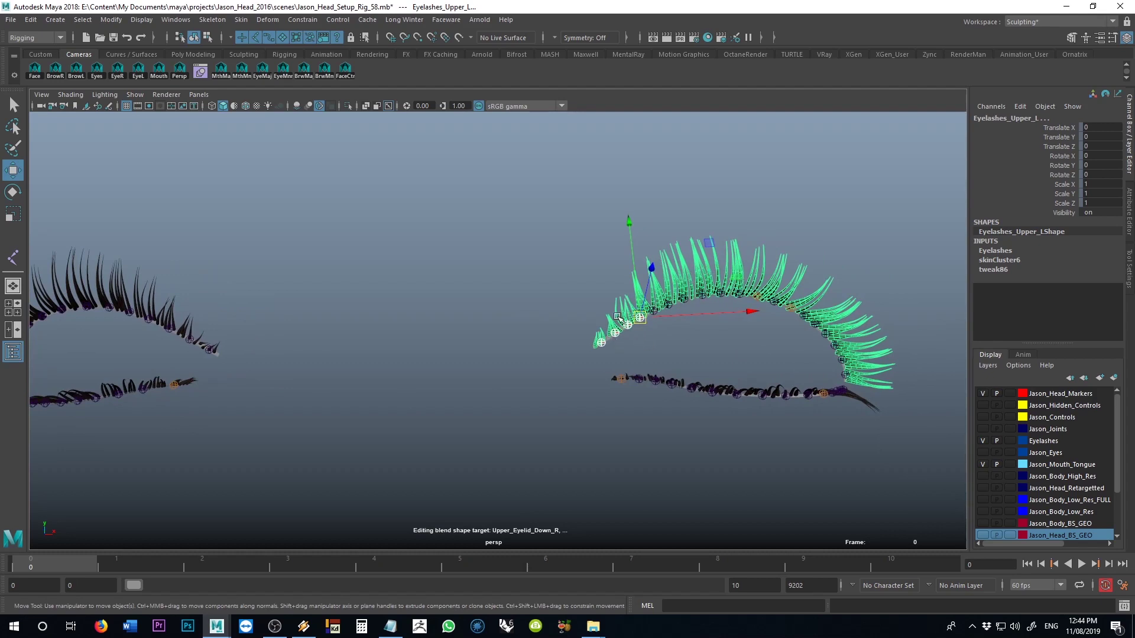
scroll(631, 311, up, 3)
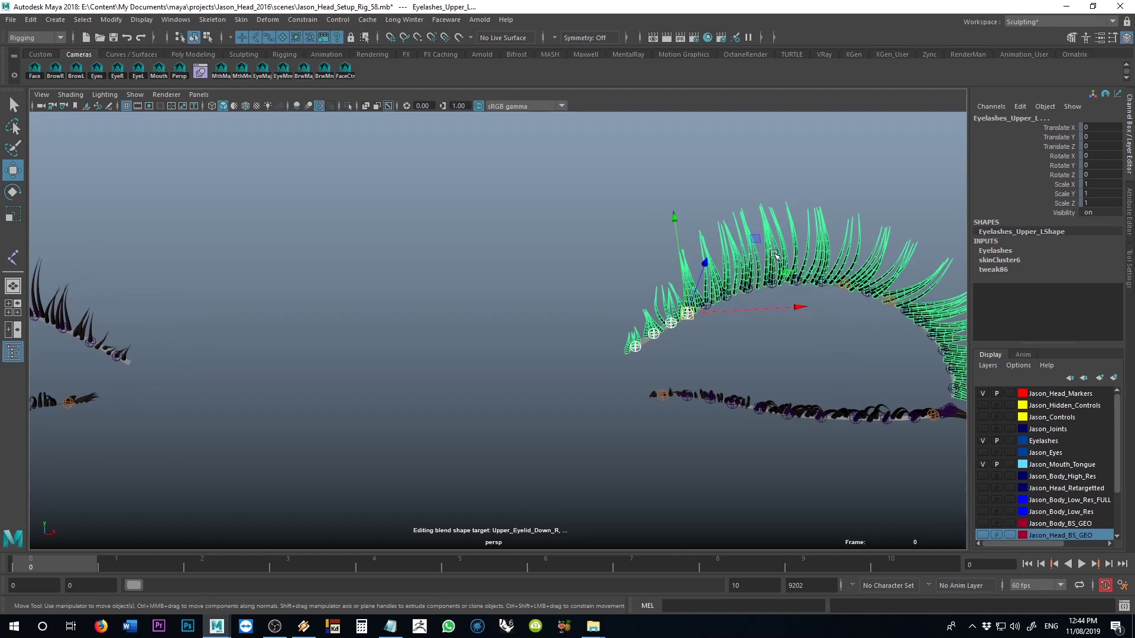
alt+middle_drag(798, 314, 683, 302)
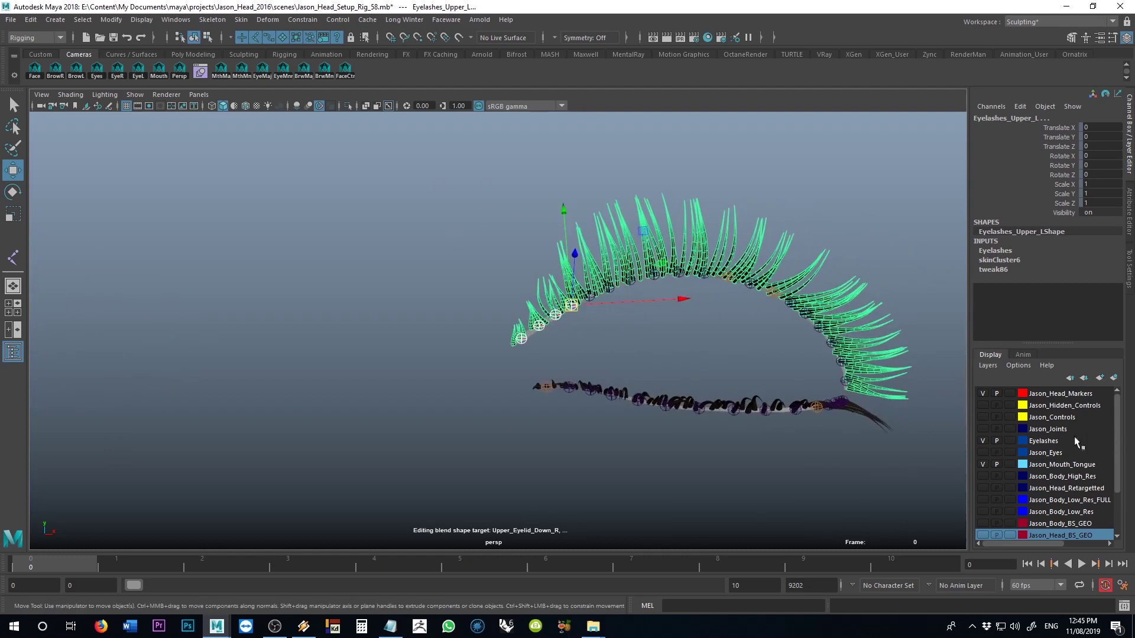
- Switch the menu set from Rigging to Modeling and look through the Mesh menu
click(111, 21)
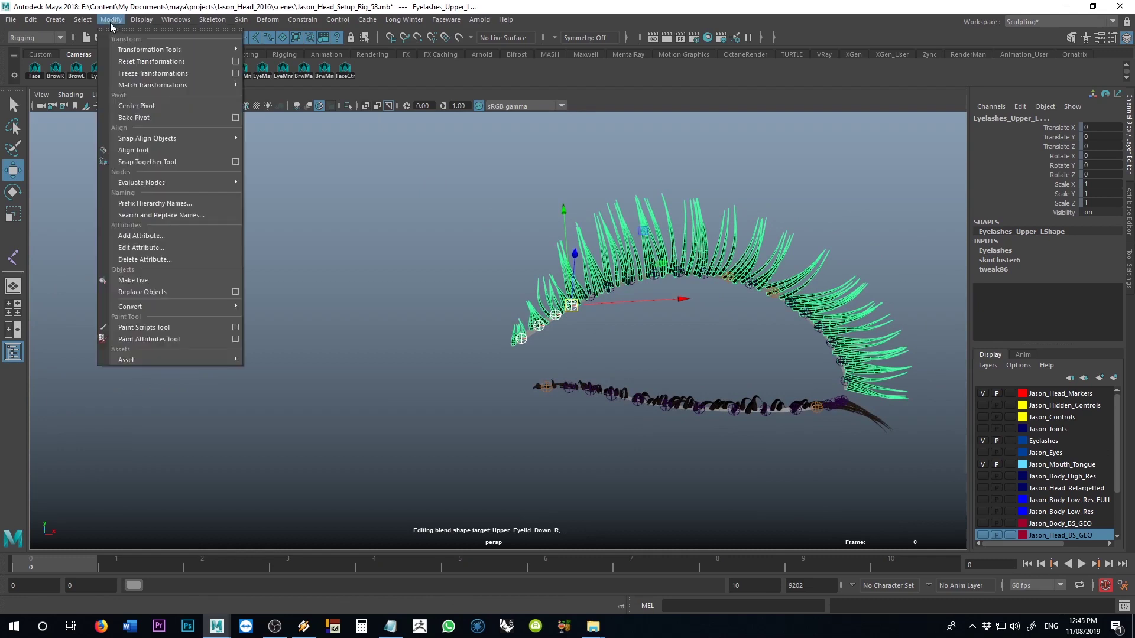
click(176, 20)
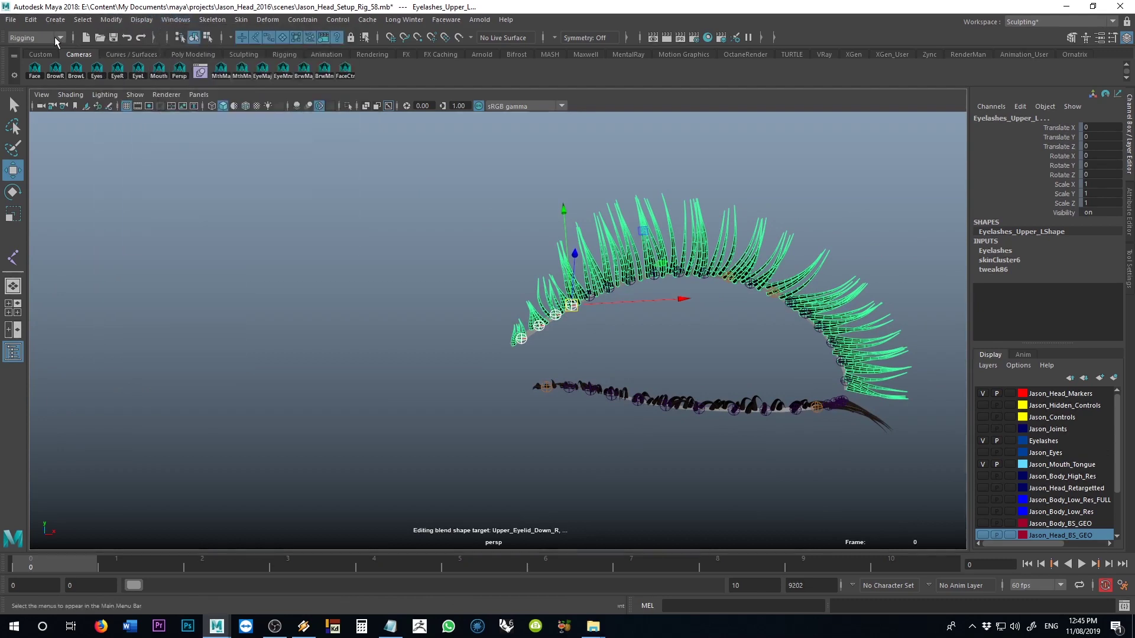
click(51, 37)
click(53, 52)
click(207, 20)
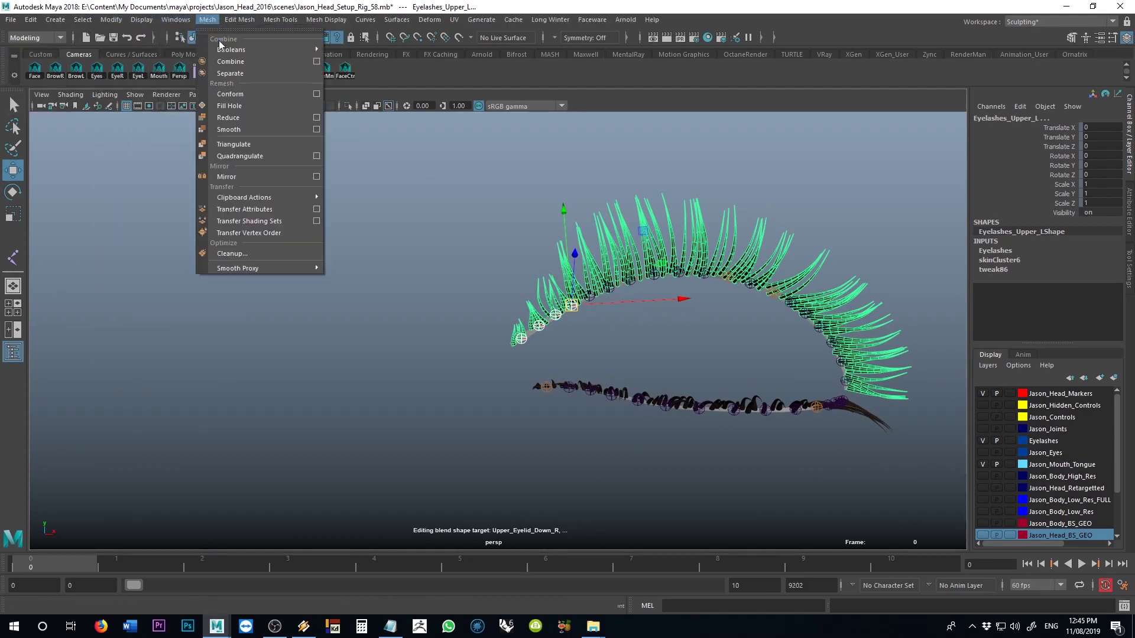
click(623, 459)
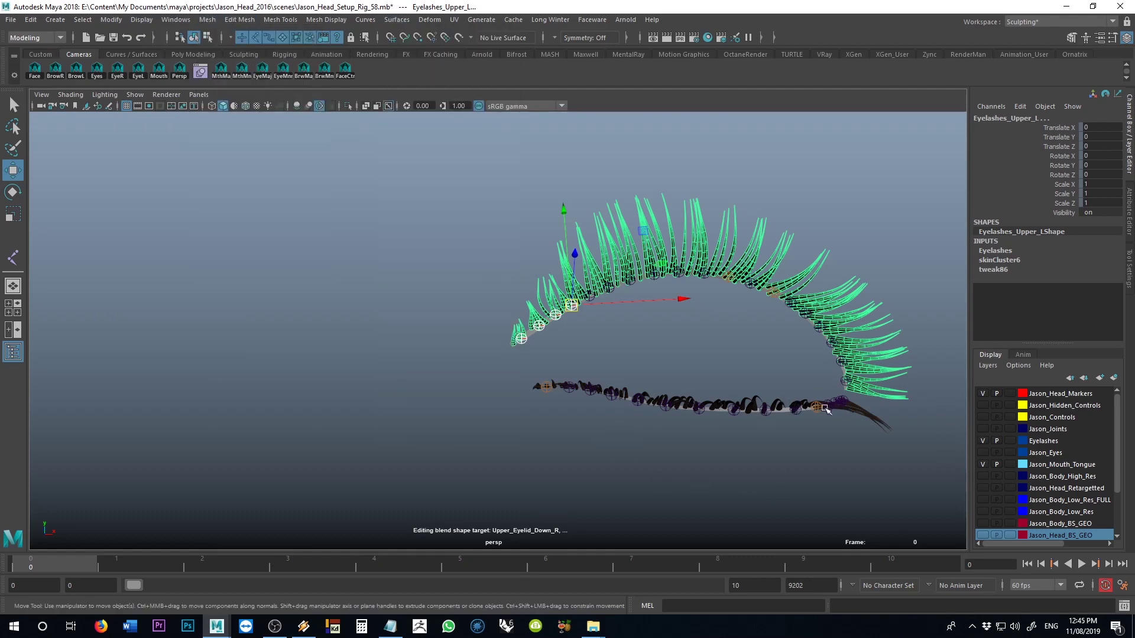
- Frame and orbit the view around the eyelashes
alt+middle_drag(715, 406, 636, 375)
key(f)
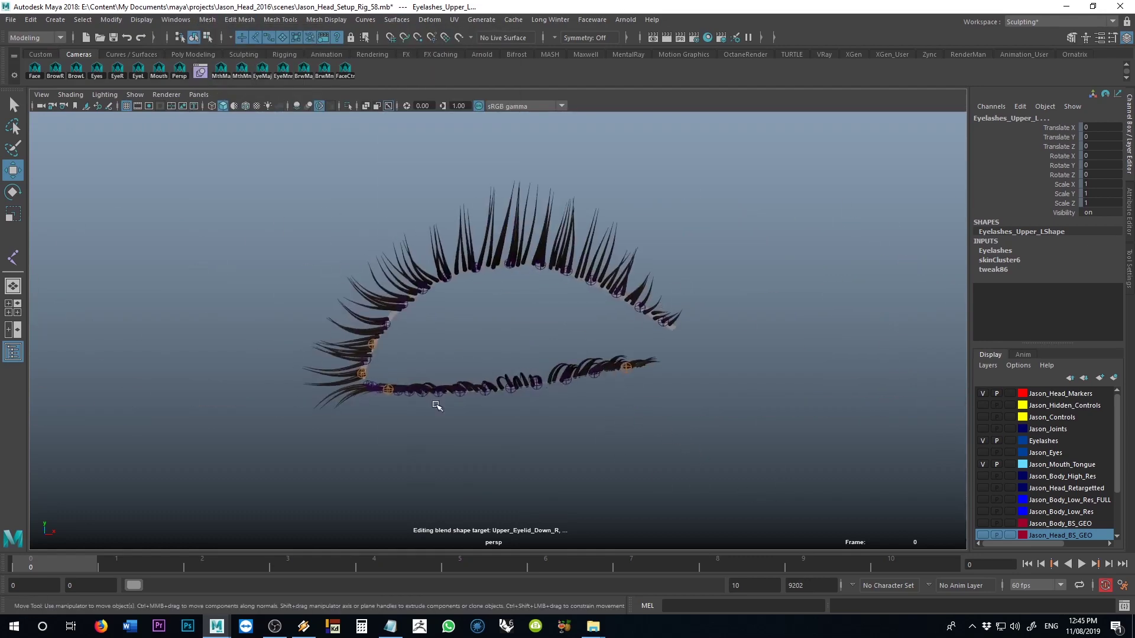
alt+drag(868, 376, 577, 314)
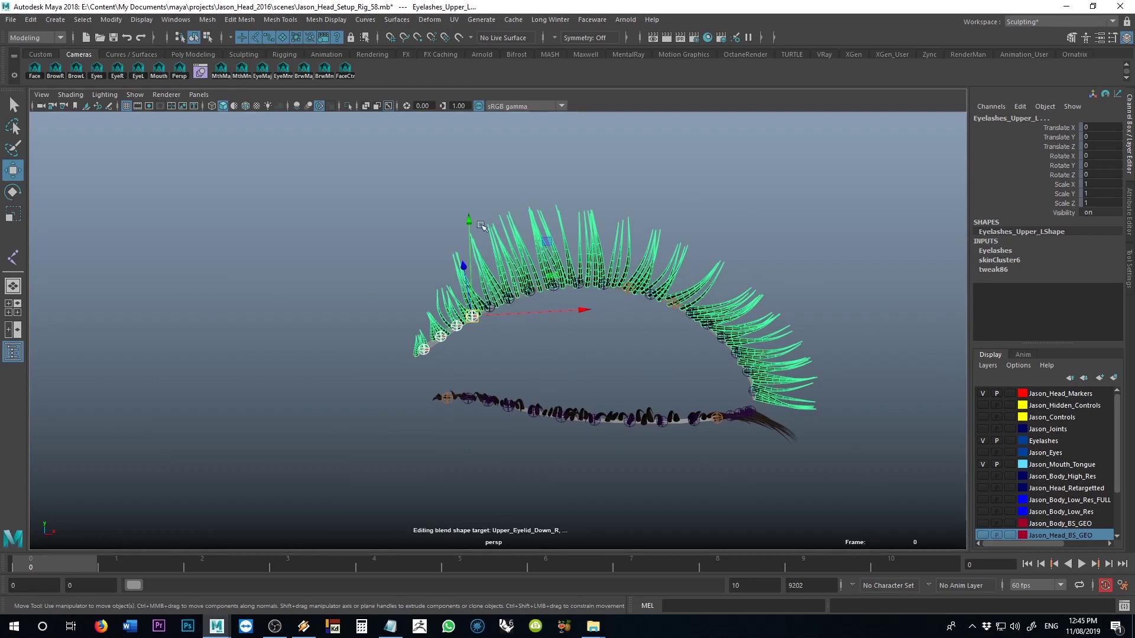
- Bind the upper eyelashes to Selected joints with Closest distance and Max influences 3
click(33, 38)
click(27, 57)
click(242, 19)
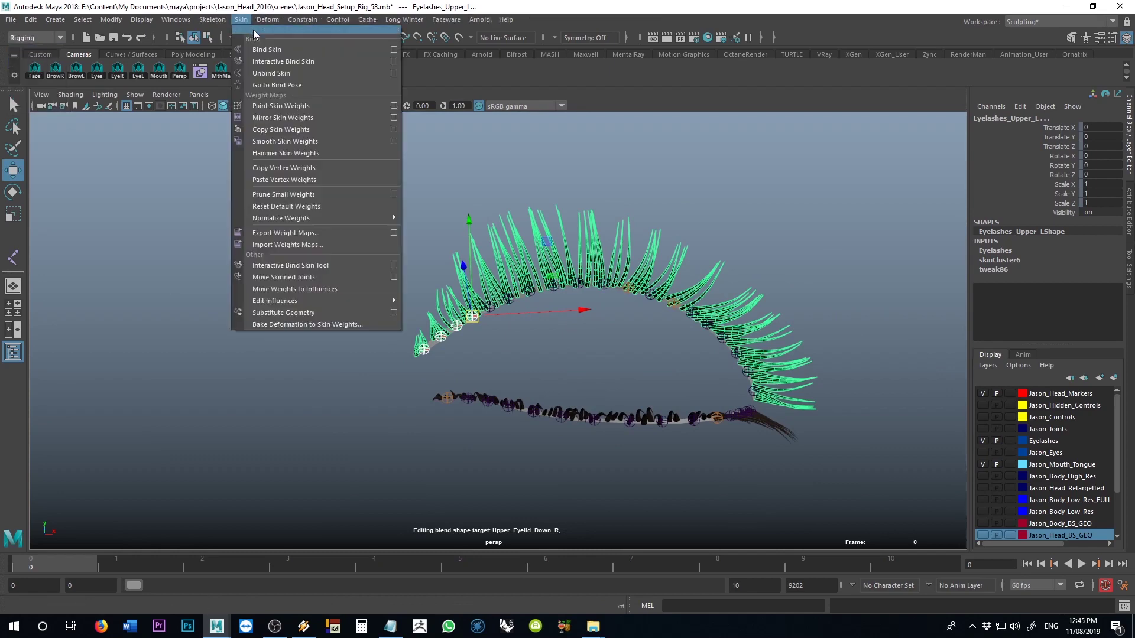
click(394, 50)
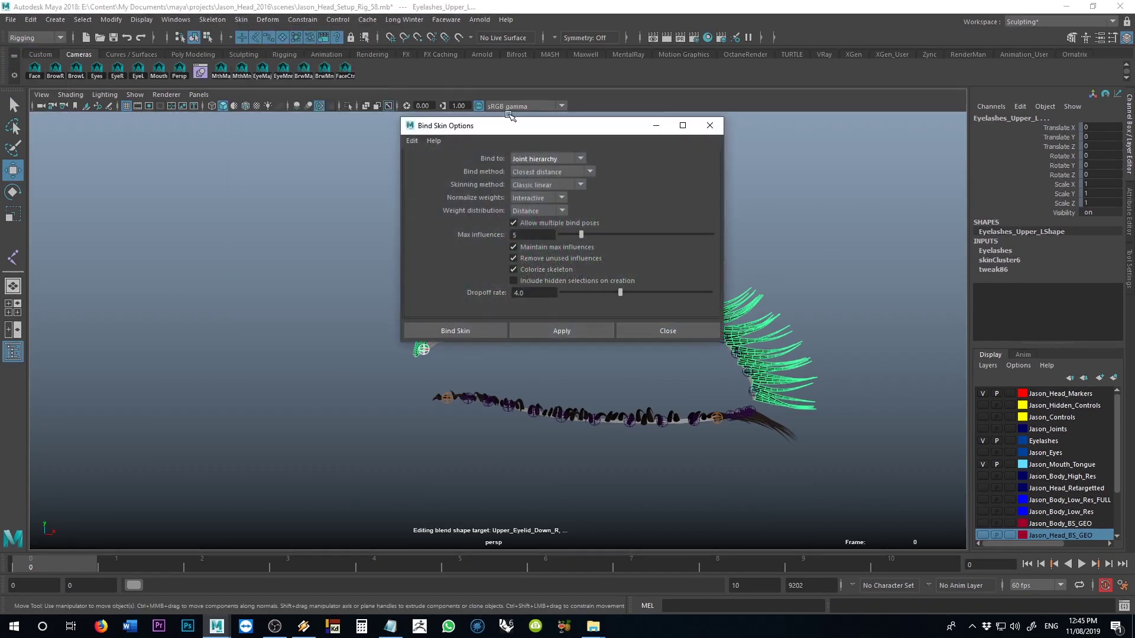
drag(513, 127, 799, 60)
click(819, 94)
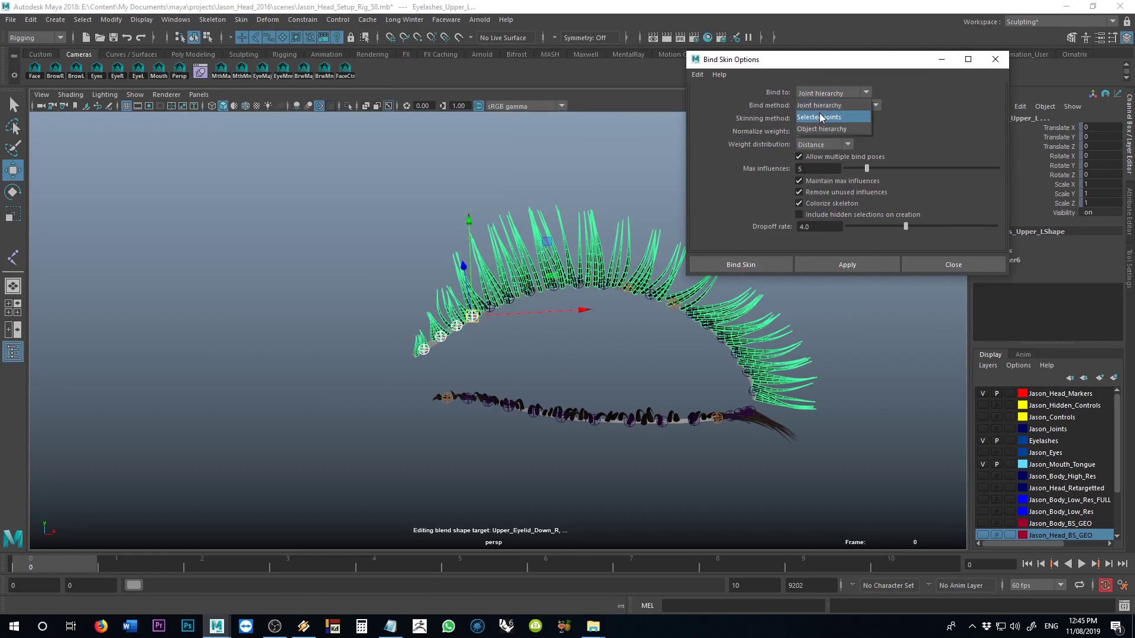
click(820, 118)
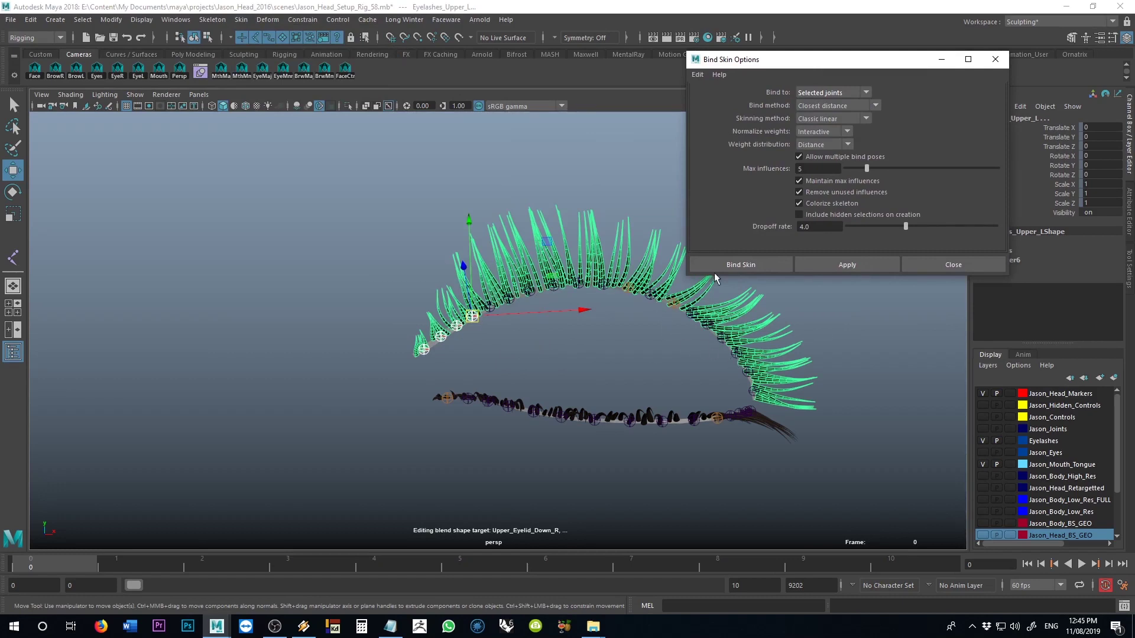
click(835, 92)
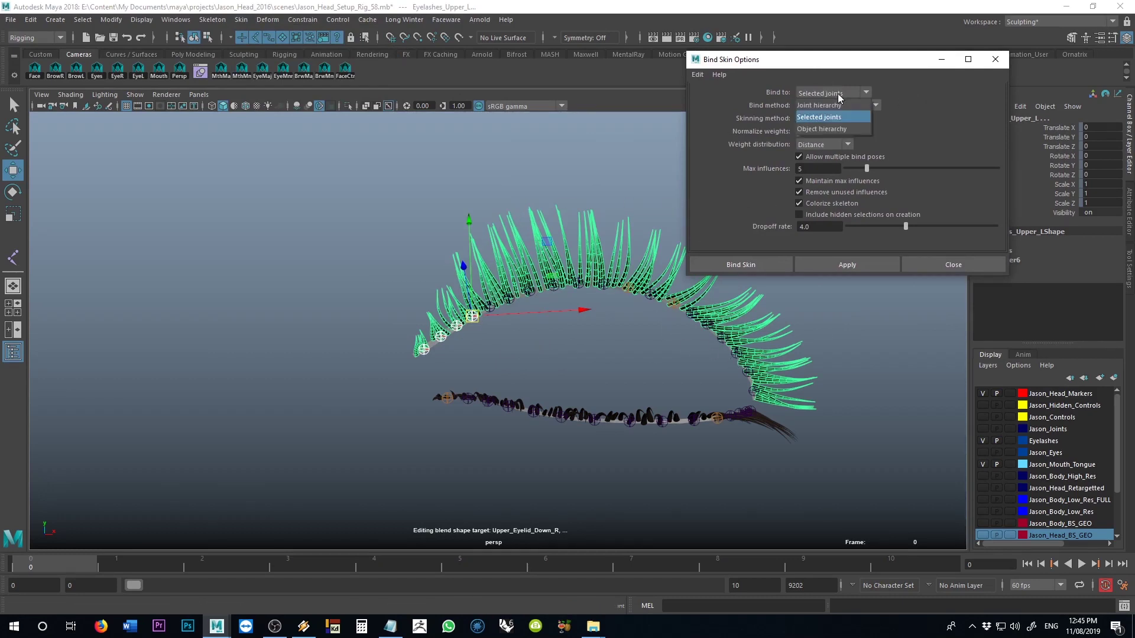
click(845, 110)
click(845, 107)
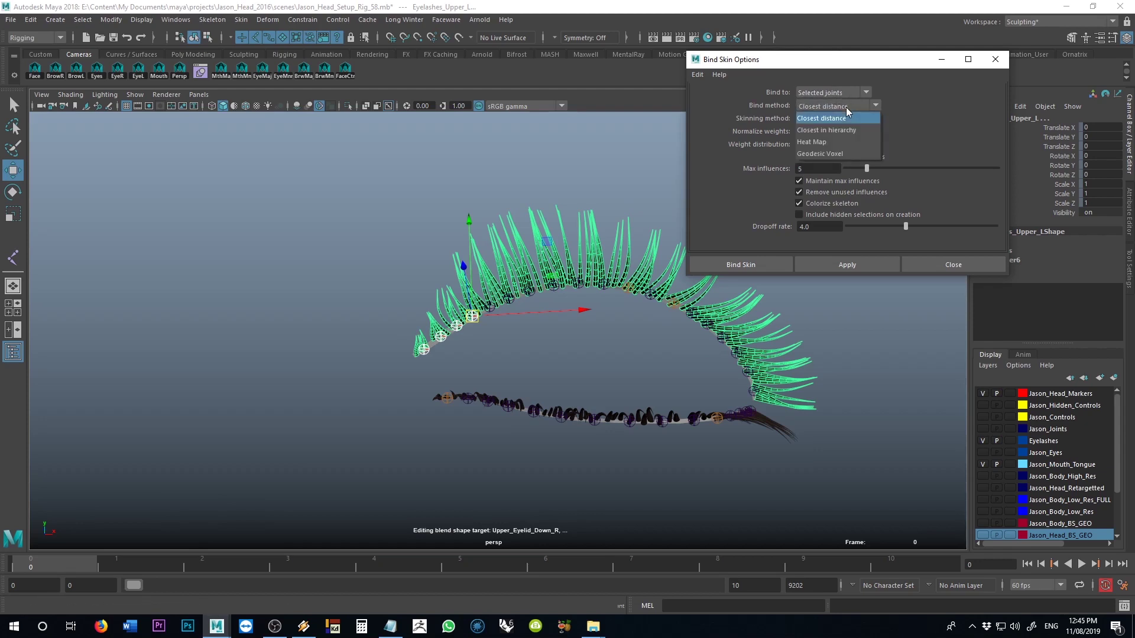
click(846, 108)
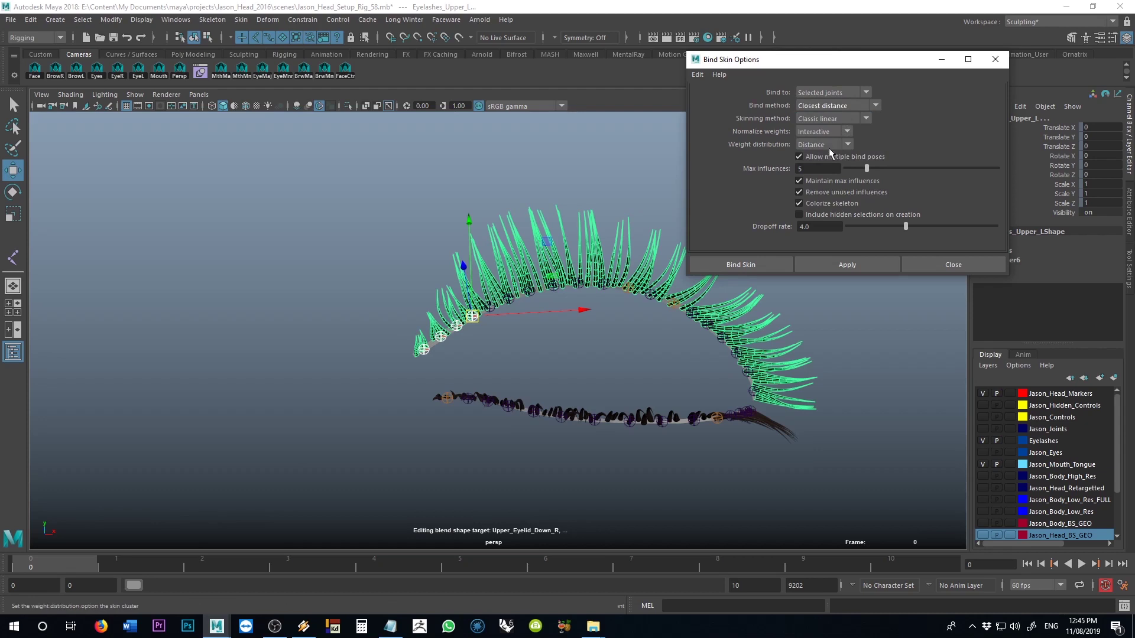
double_click(816, 168)
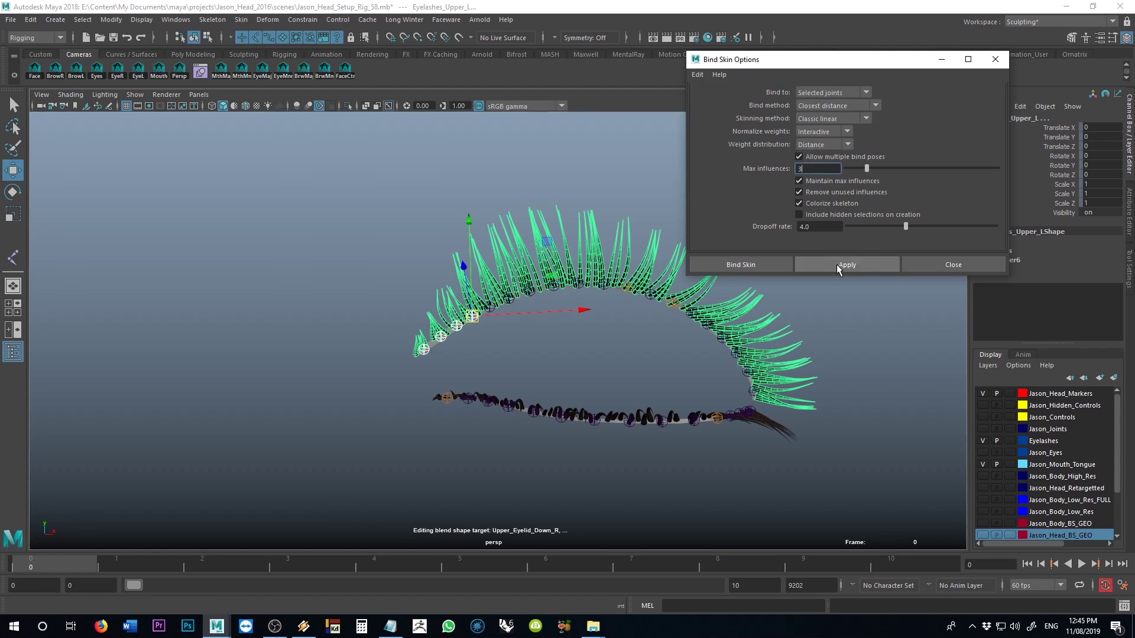
click(990, 265)
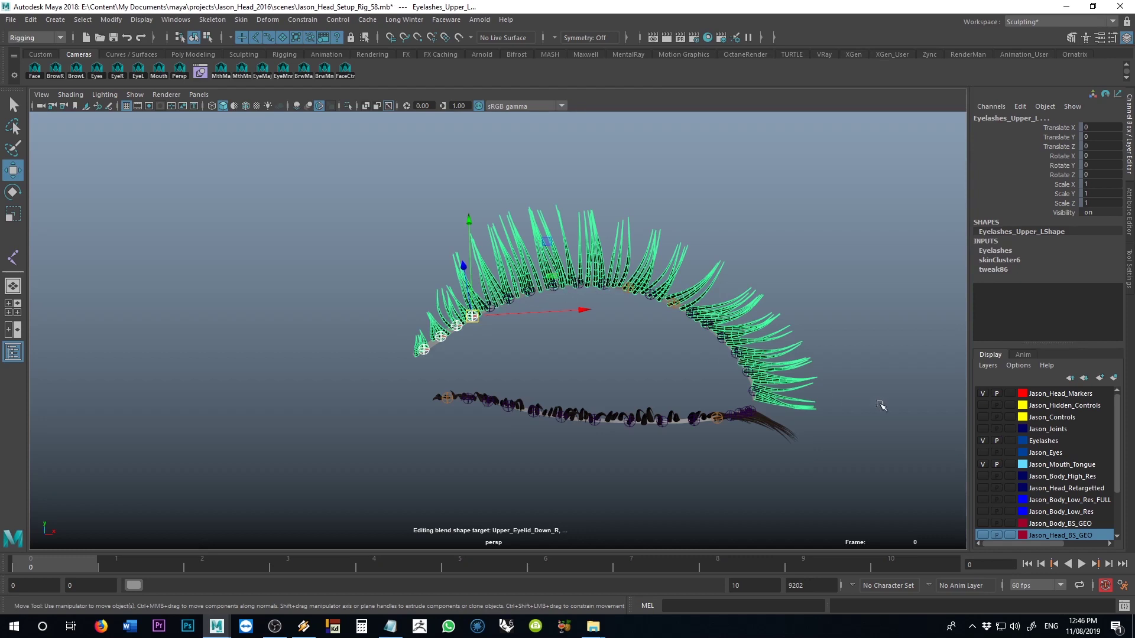
- Show Jason_Controls and rotate L_Upper_Eyelid_CTRL to -2.7 on X to check the lashes follow
click(867, 293)
scroll(863, 288, up, 5)
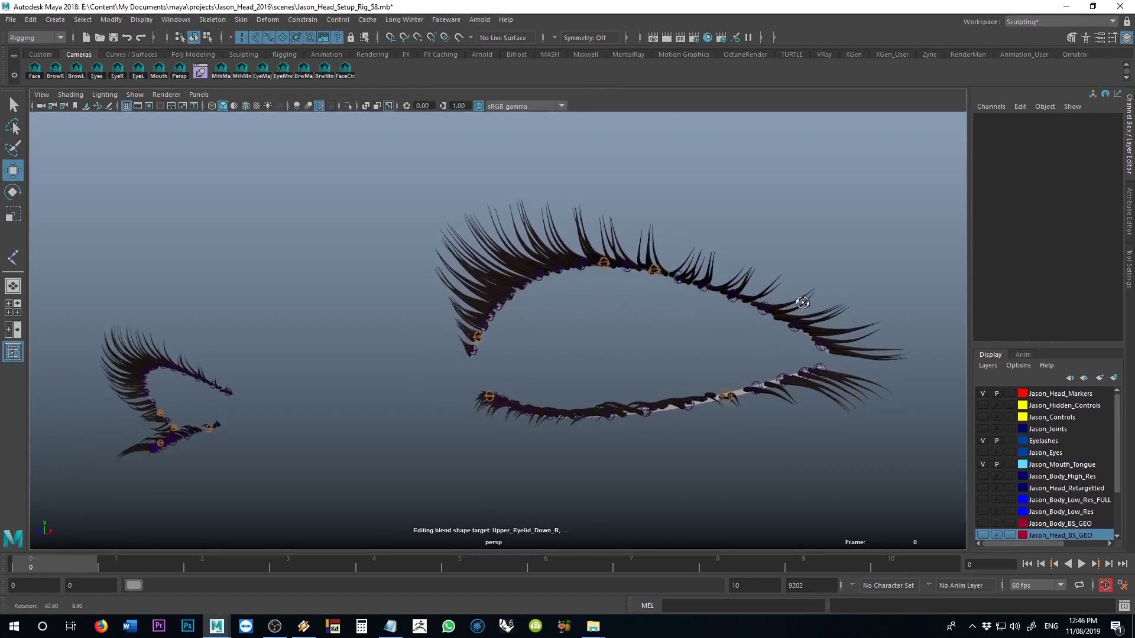
click(983, 417)
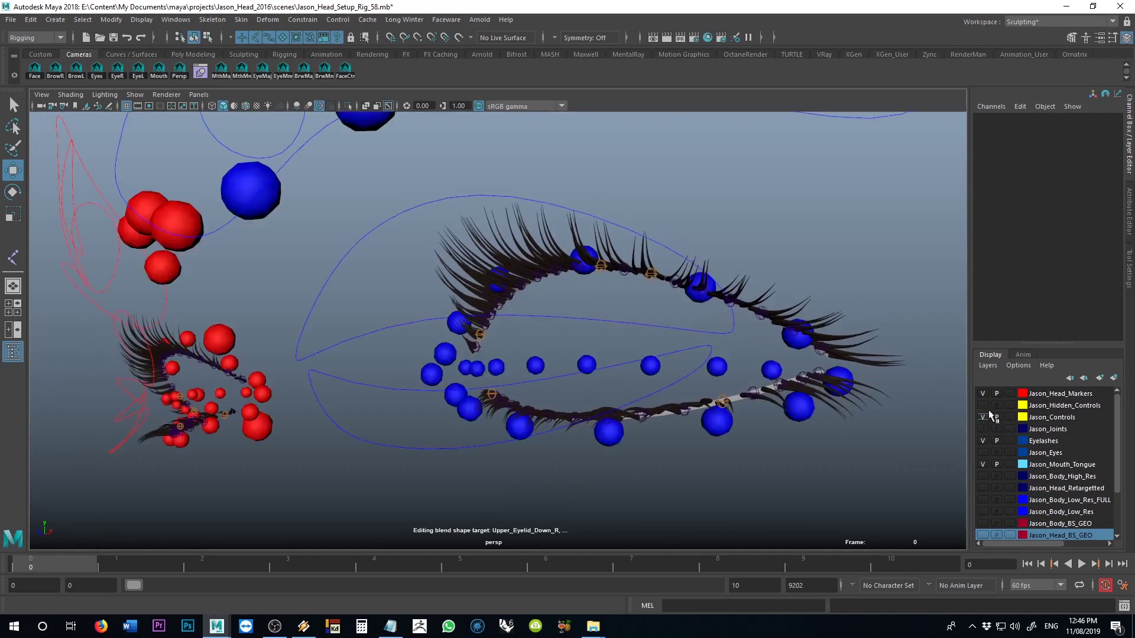
click(592, 320)
key(e)
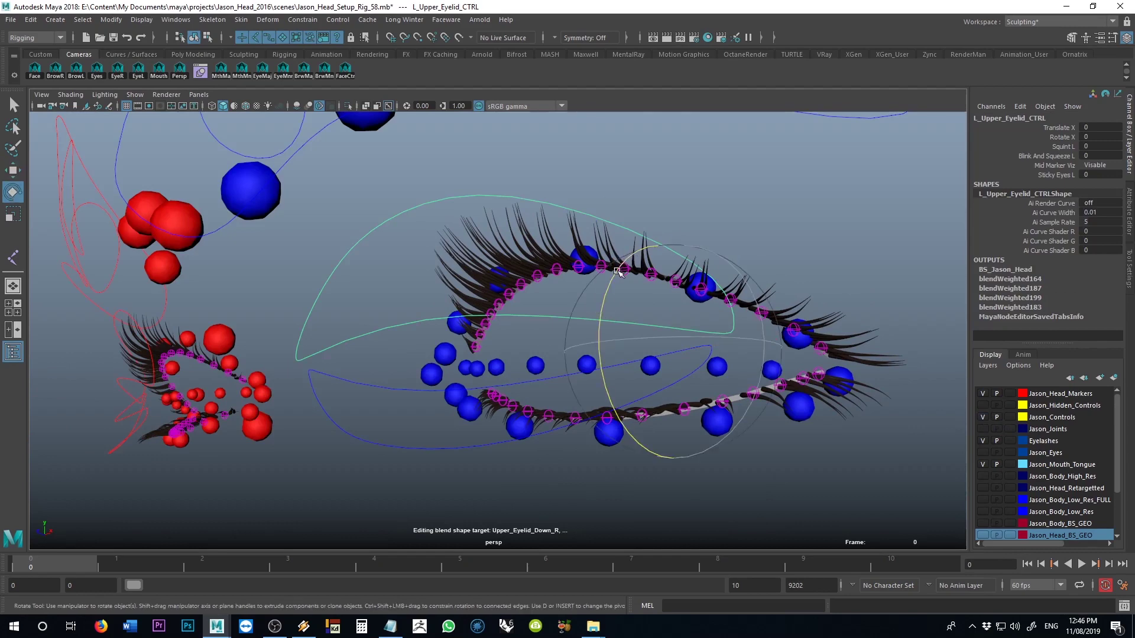
drag(619, 273, 624, 266)
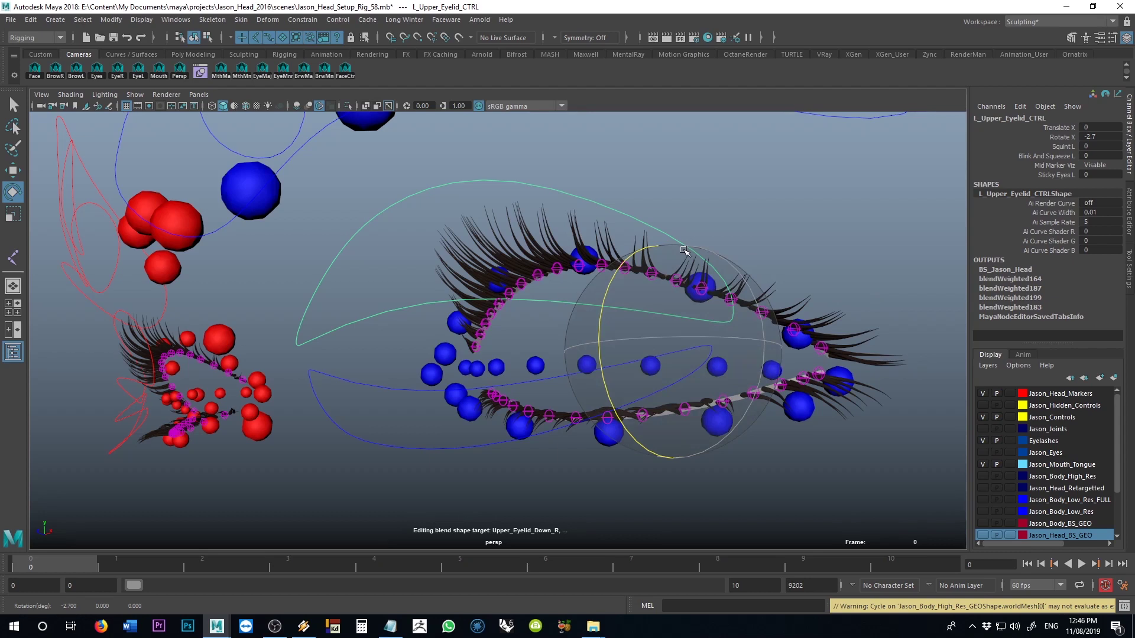
- Select marker L_MRK26 and move it up to test that the lashes follow
click(571, 245)
scroll(591, 254, up, 3)
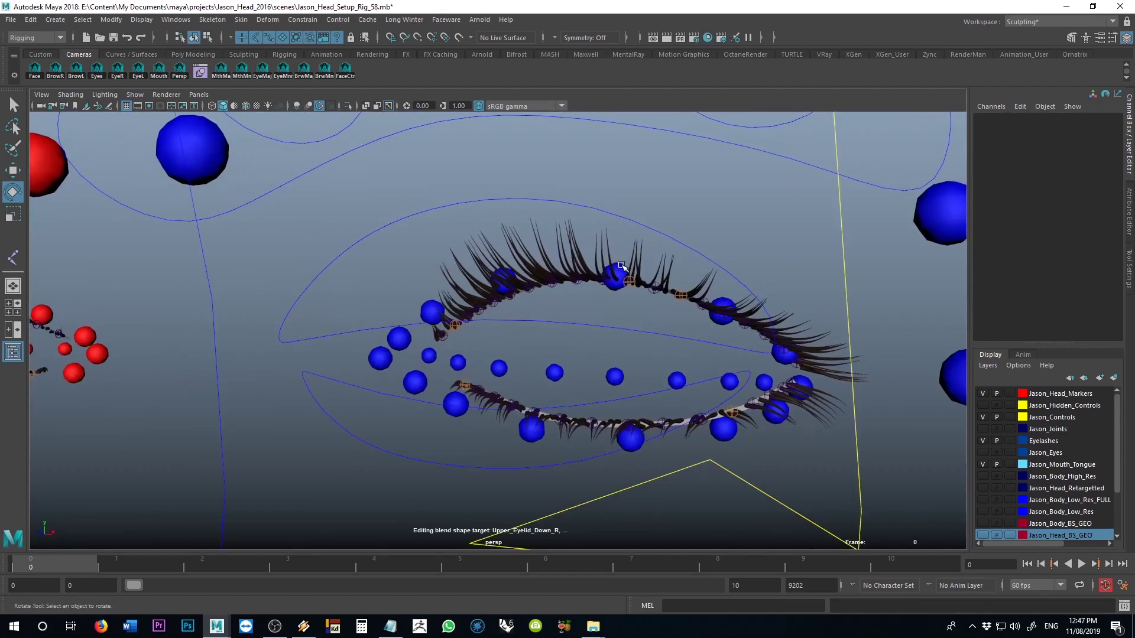
click(621, 267)
key(w)
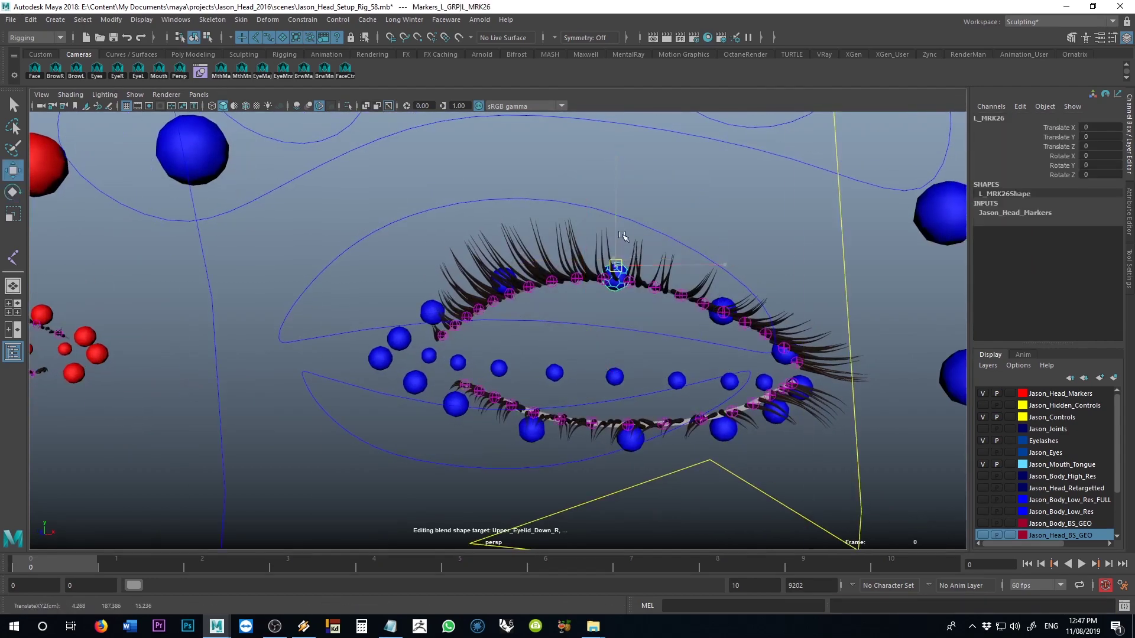
mouse_move(614, 263)
mouse_down()
mouse_move(610, 208)
mouse_move(598, 186)
mouse_move(575, 182)
mouse_up()
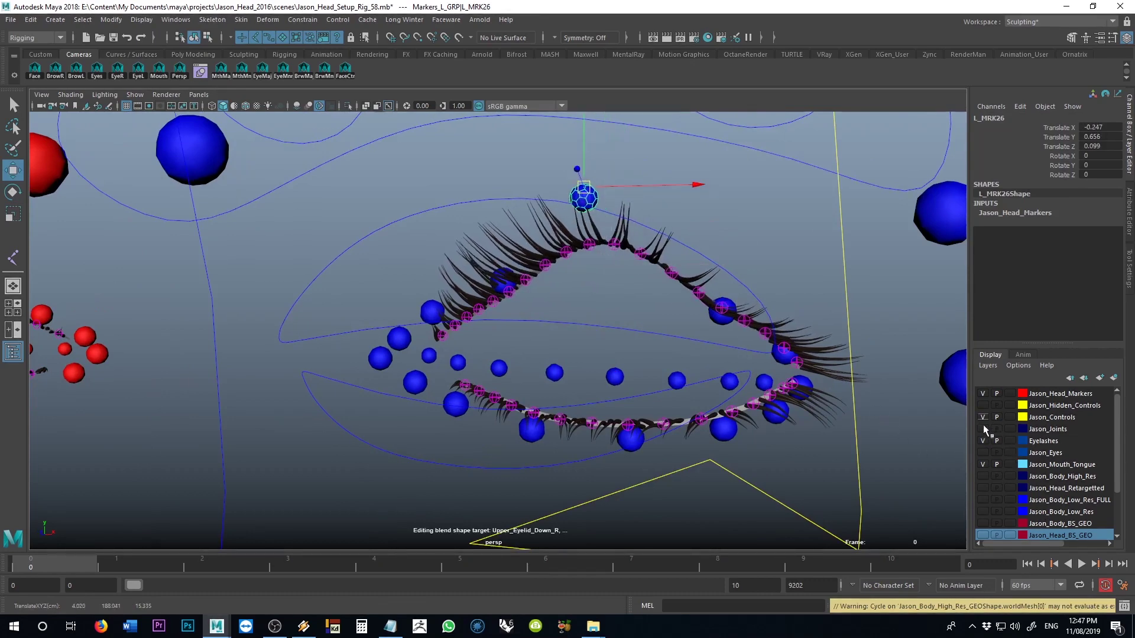
- Show the head and eyeball layers in textured display, then return L_MRK26 to zero translation
click(981, 476)
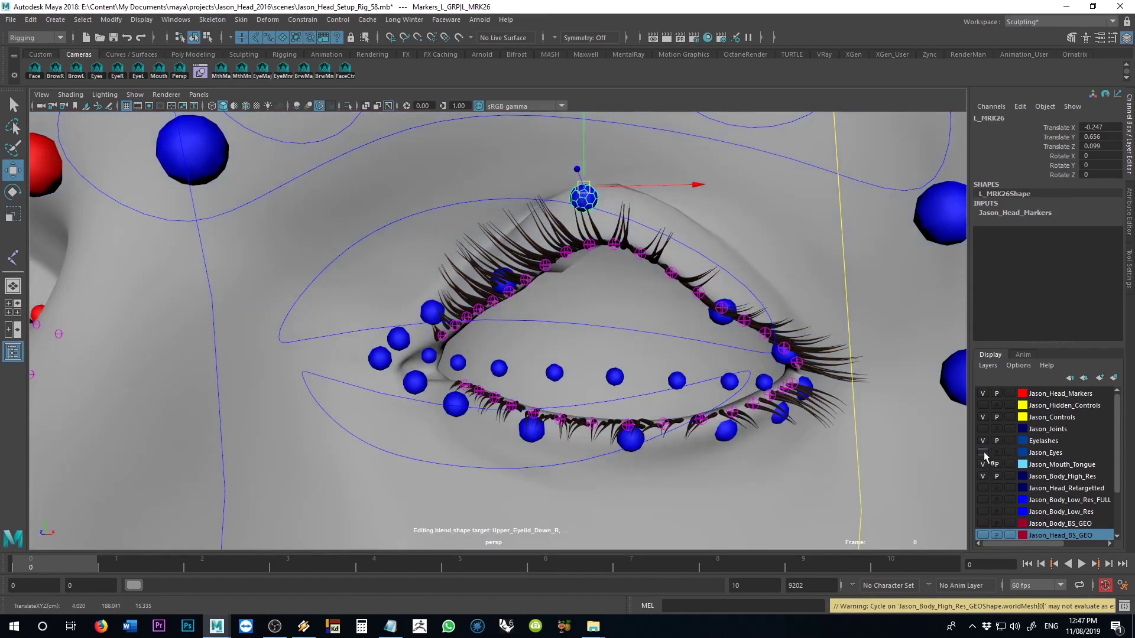
click(983, 452)
key(6)
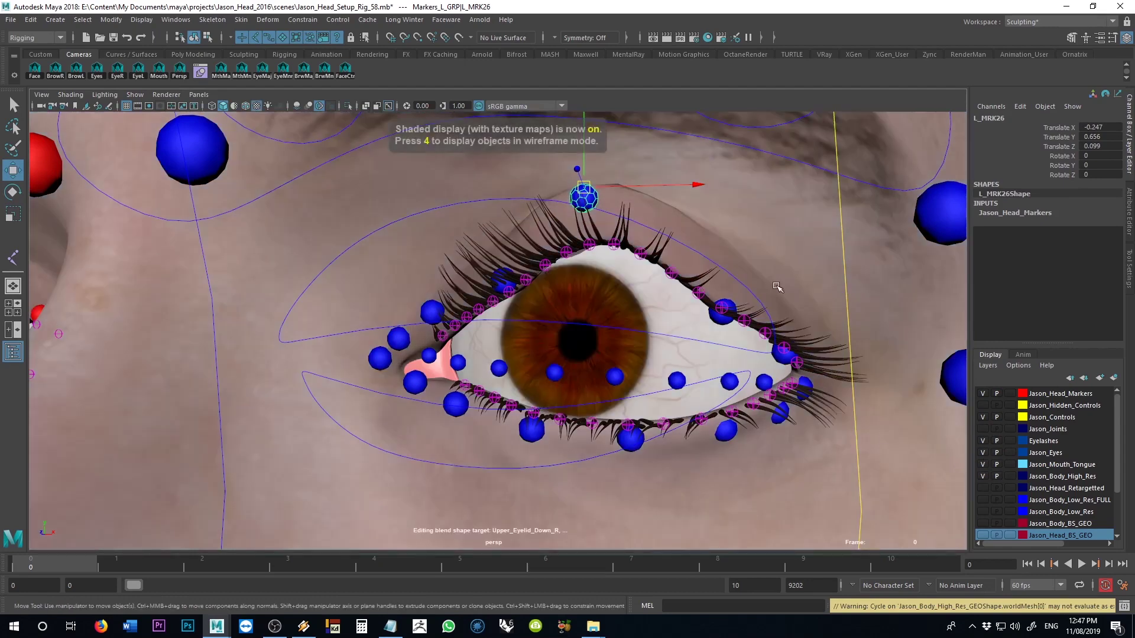
alt+drag(656, 177, 630, 166)
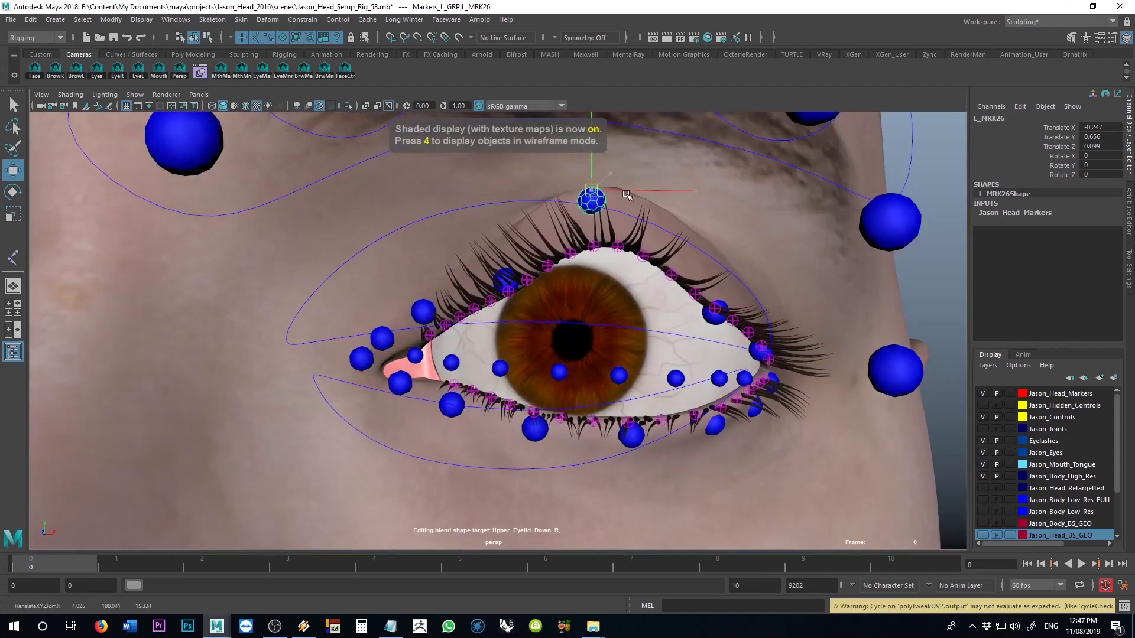
drag(585, 196, 634, 203)
key(ctrl+z)
key(ctrl+z)
key(ctrl+z)
key(ctrl+z)
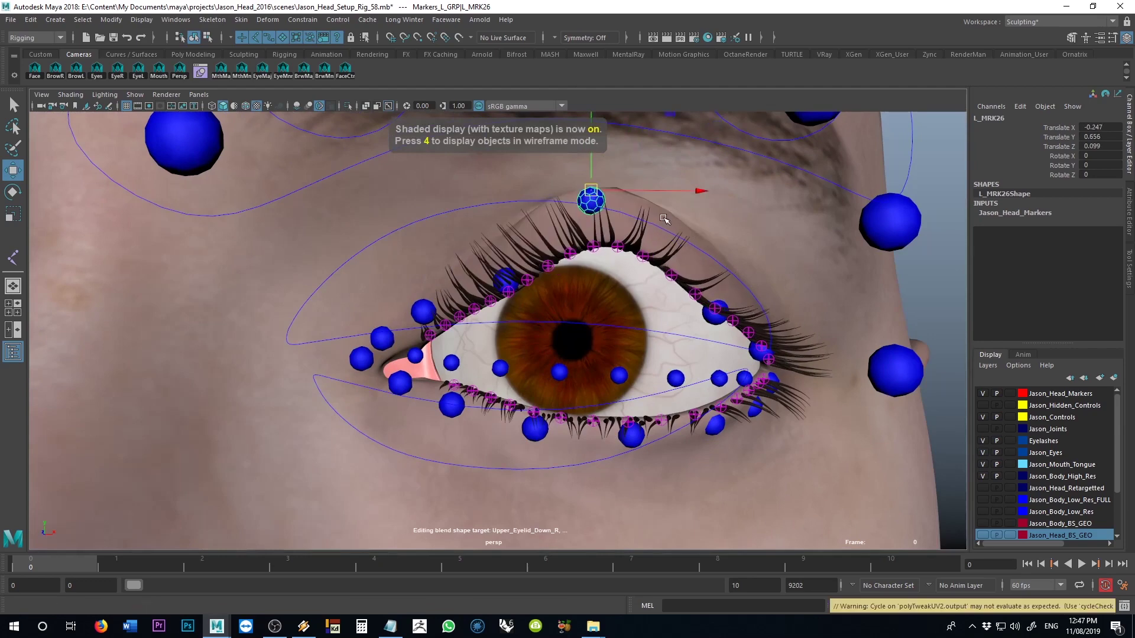
key(ctrl+z)
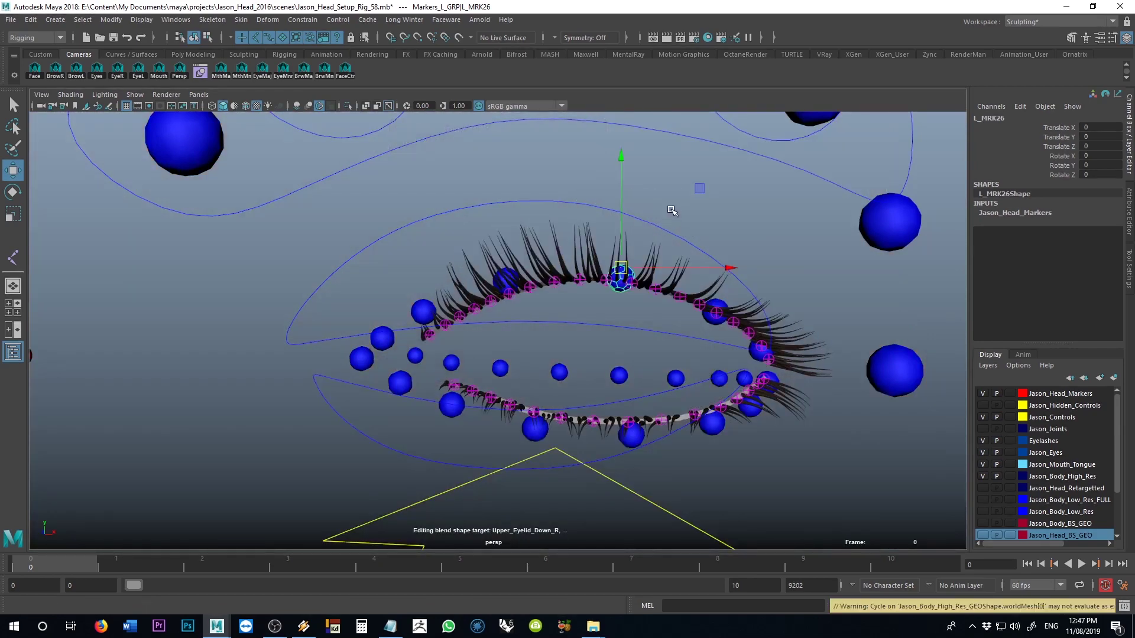